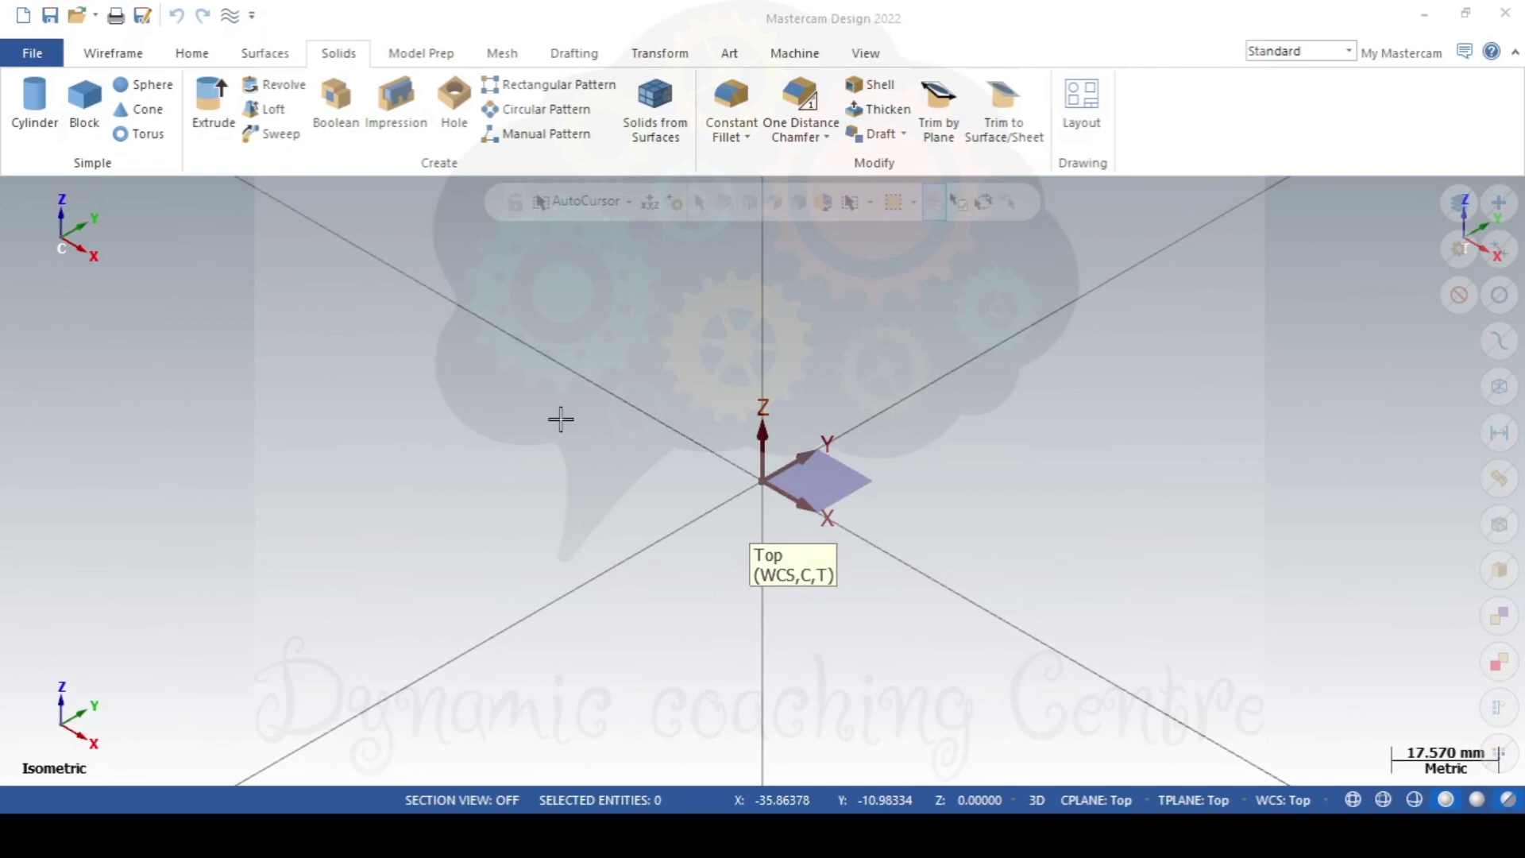
right_click(457, 261)
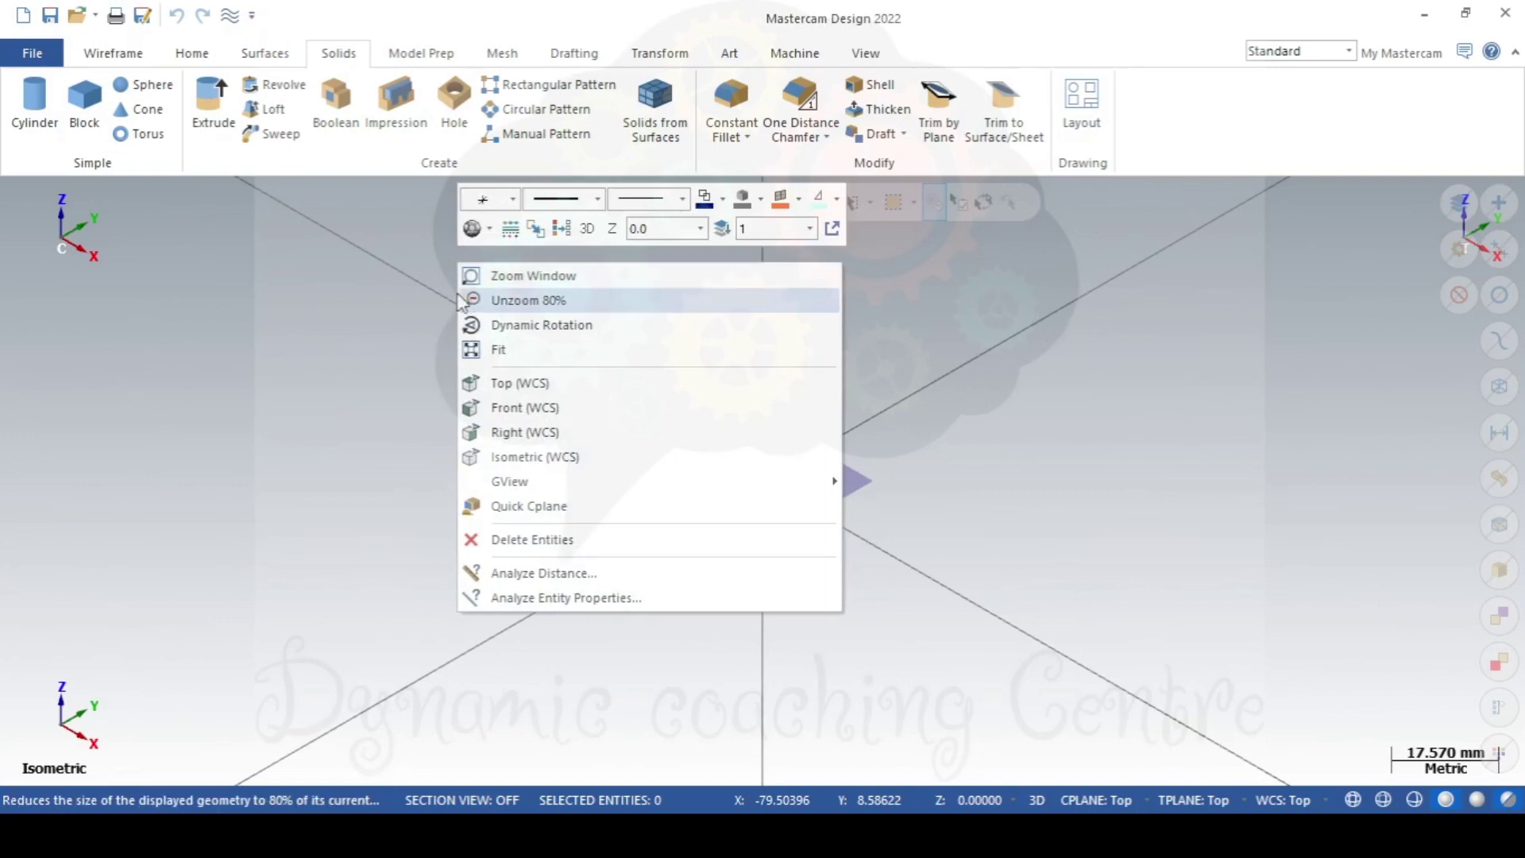
click(412, 293)
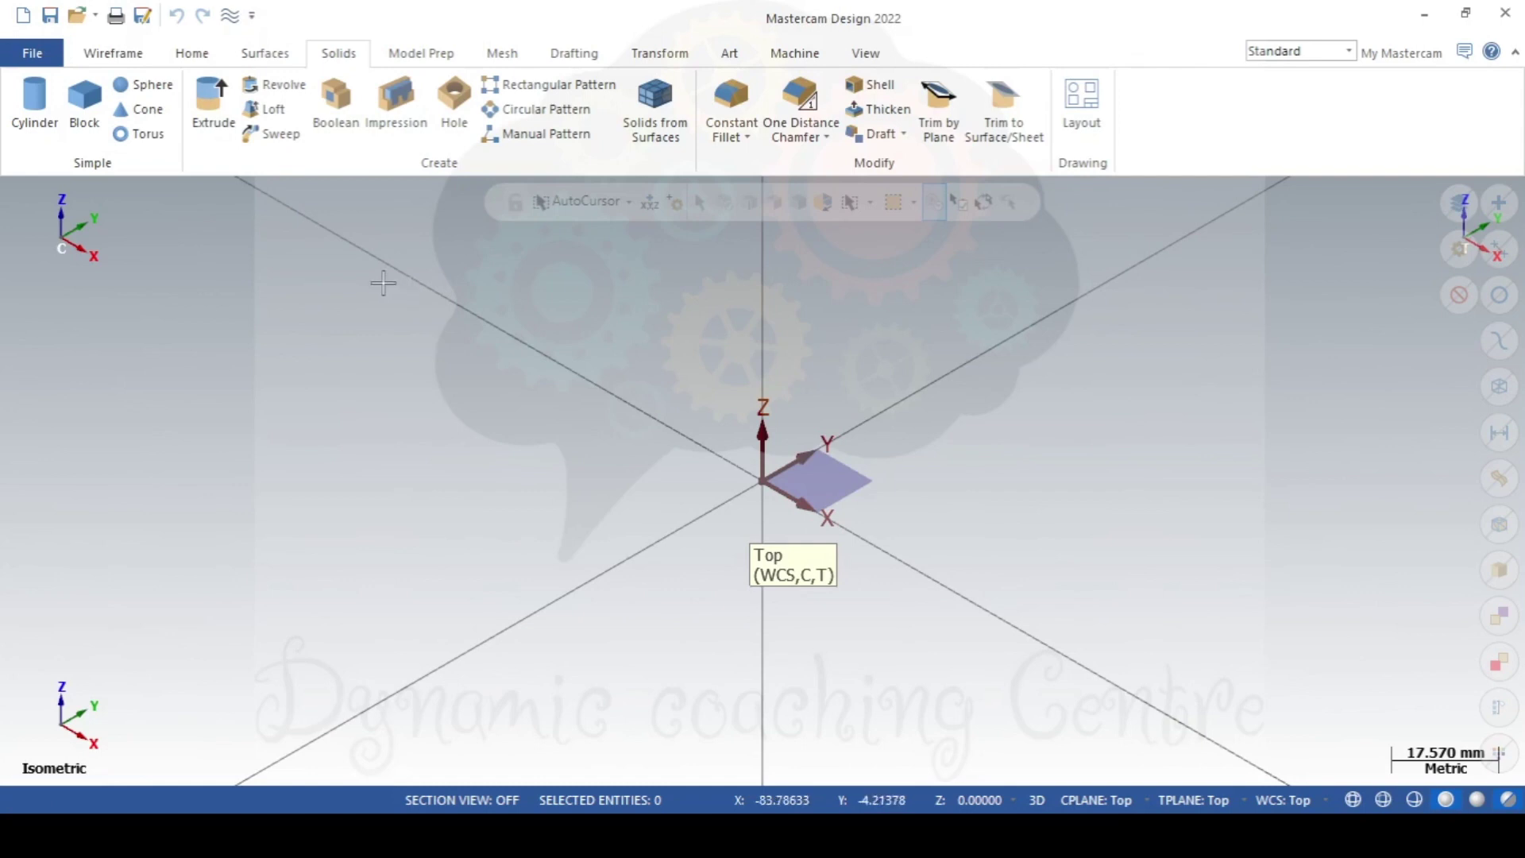
Place four separate wireframe points in the empty area to the left of the origin.
click(112, 54)
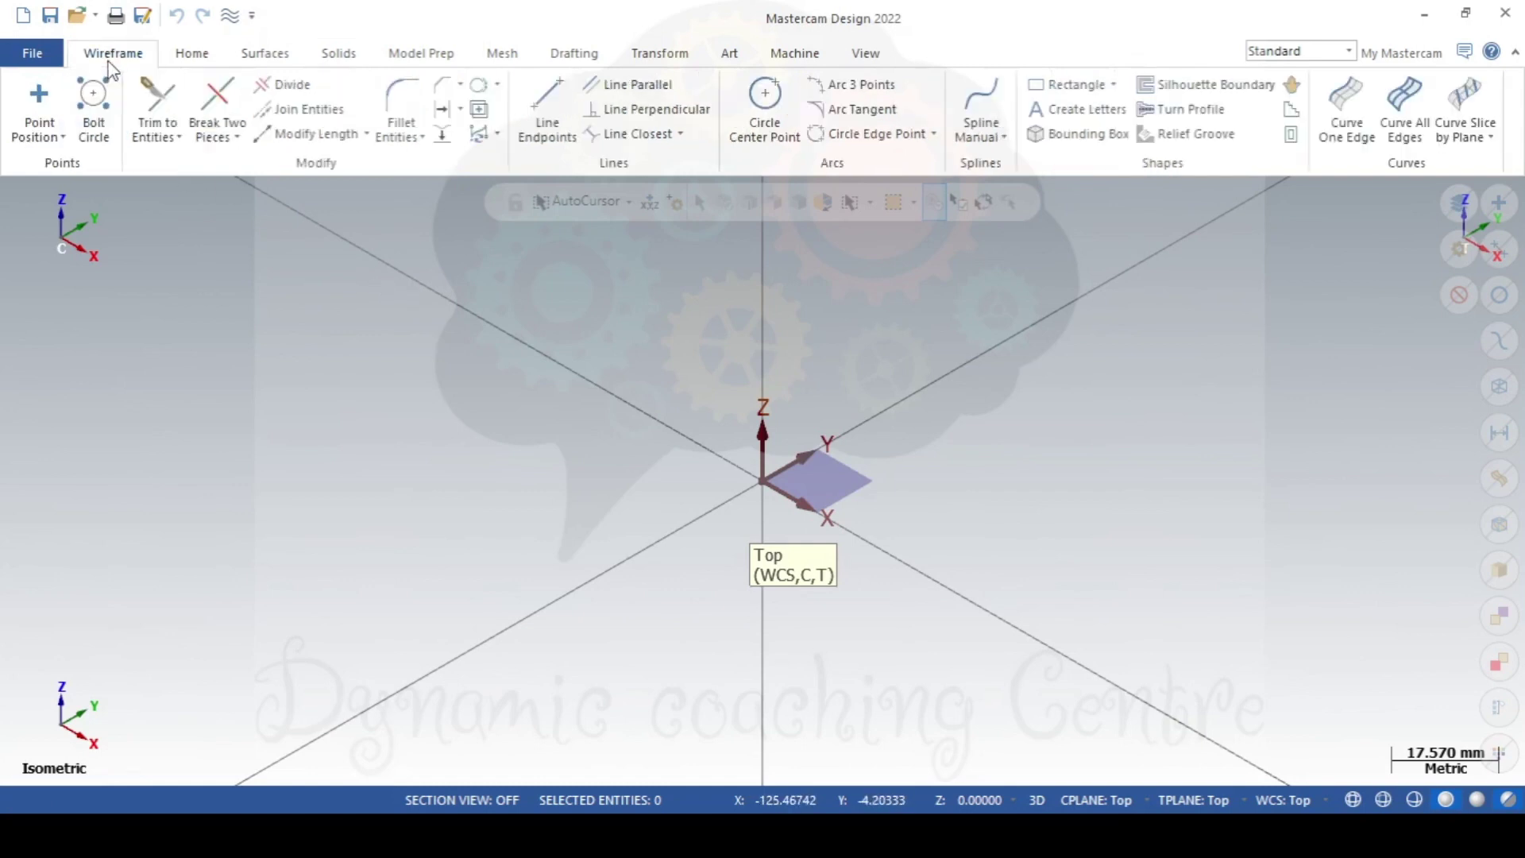
click(32, 98)
click(624, 302)
click(737, 306)
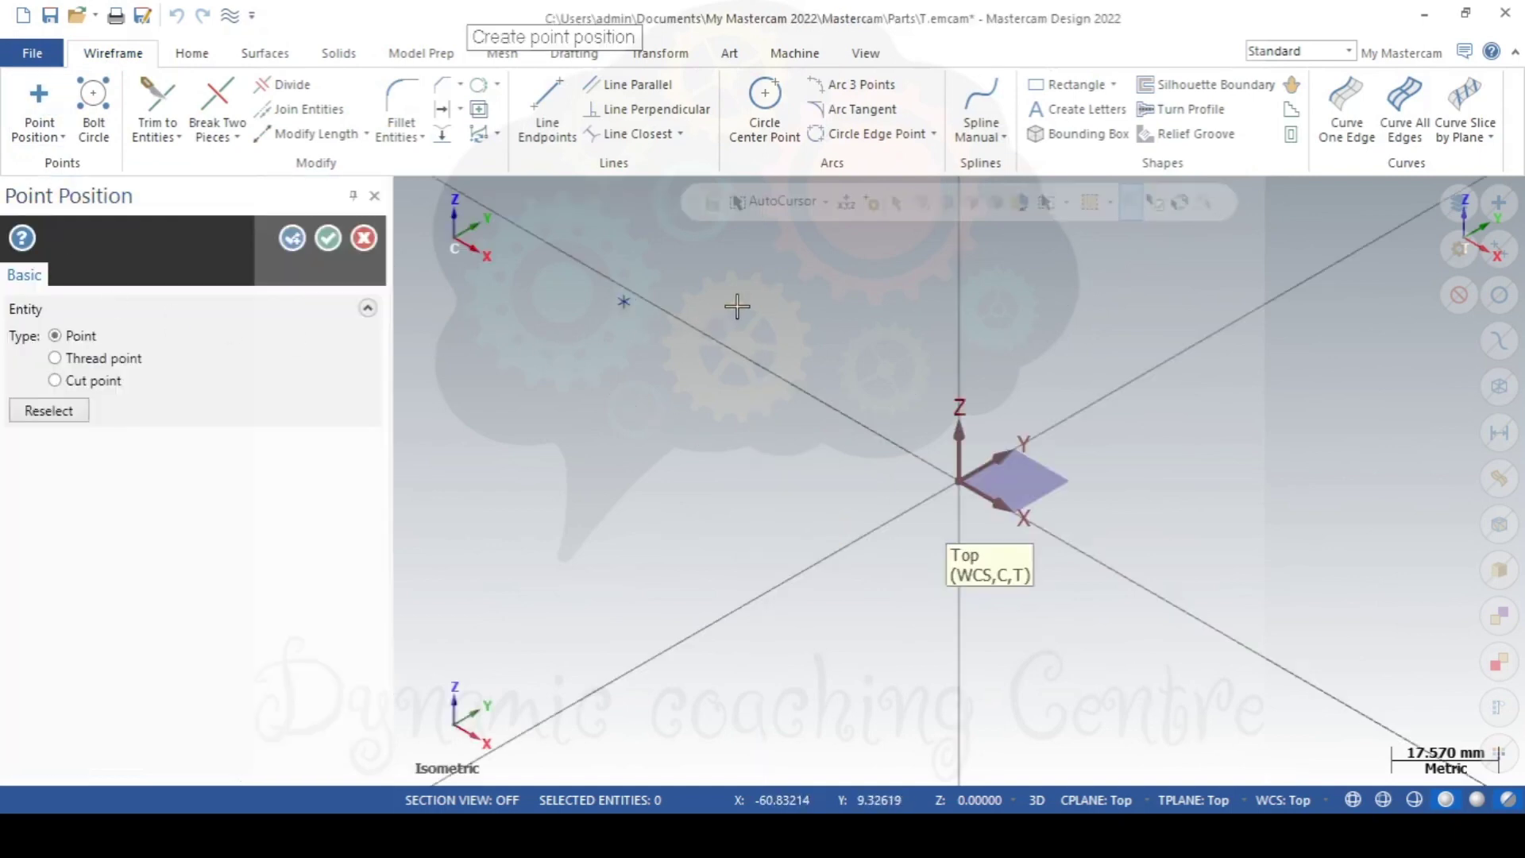
click(863, 308)
click(700, 420)
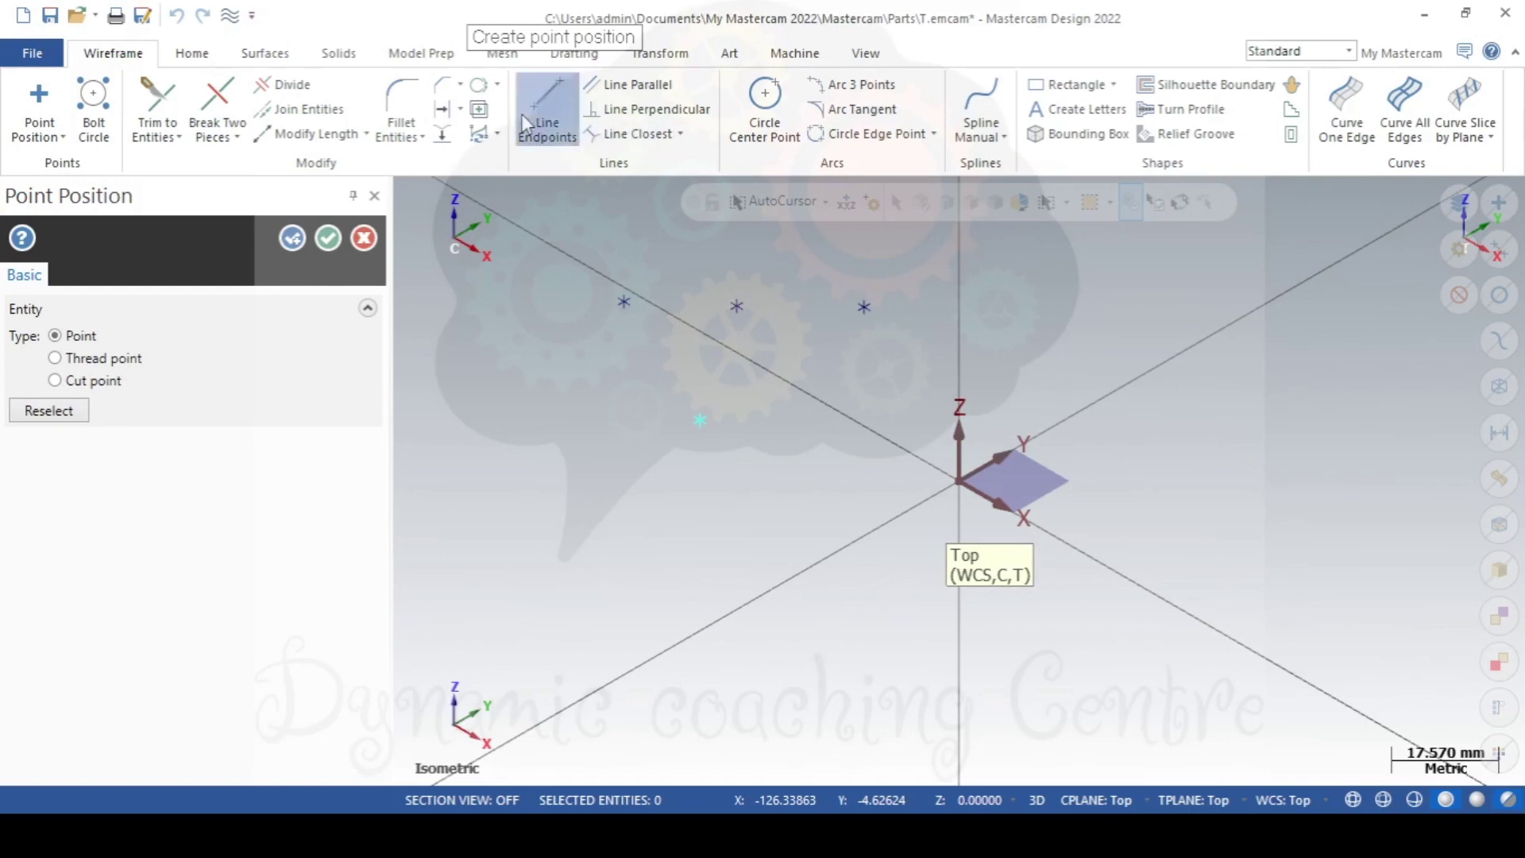
Draw four separate freeform two-endpoint lines around the origin, three to its left and one to its right, most about 35 to 37 mm long.
click(547, 112)
click(674, 489)
click(862, 422)
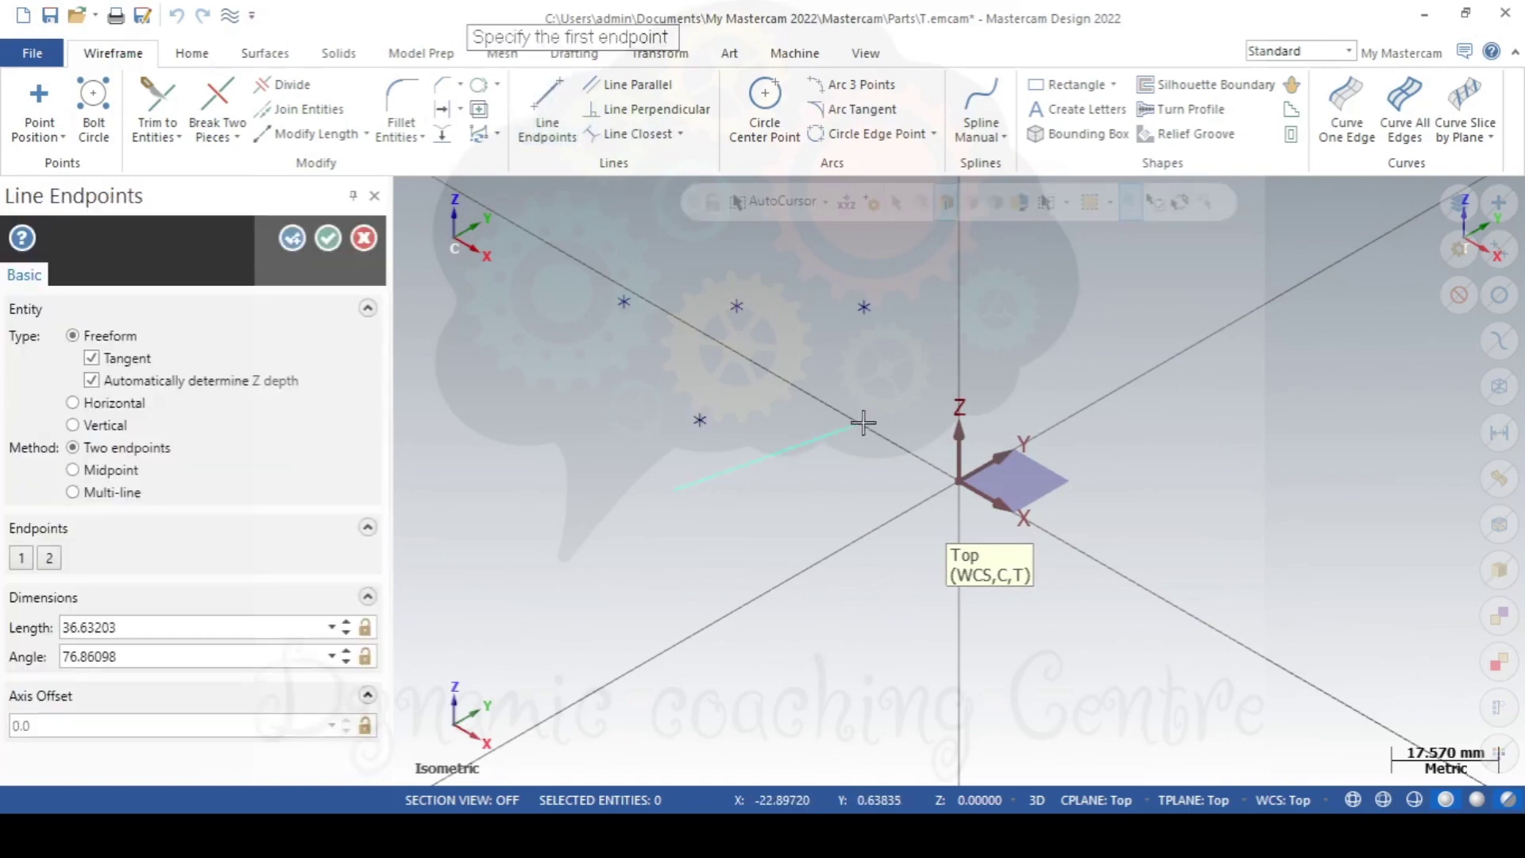
click(1041, 361)
click(1150, 458)
click(727, 561)
click(879, 473)
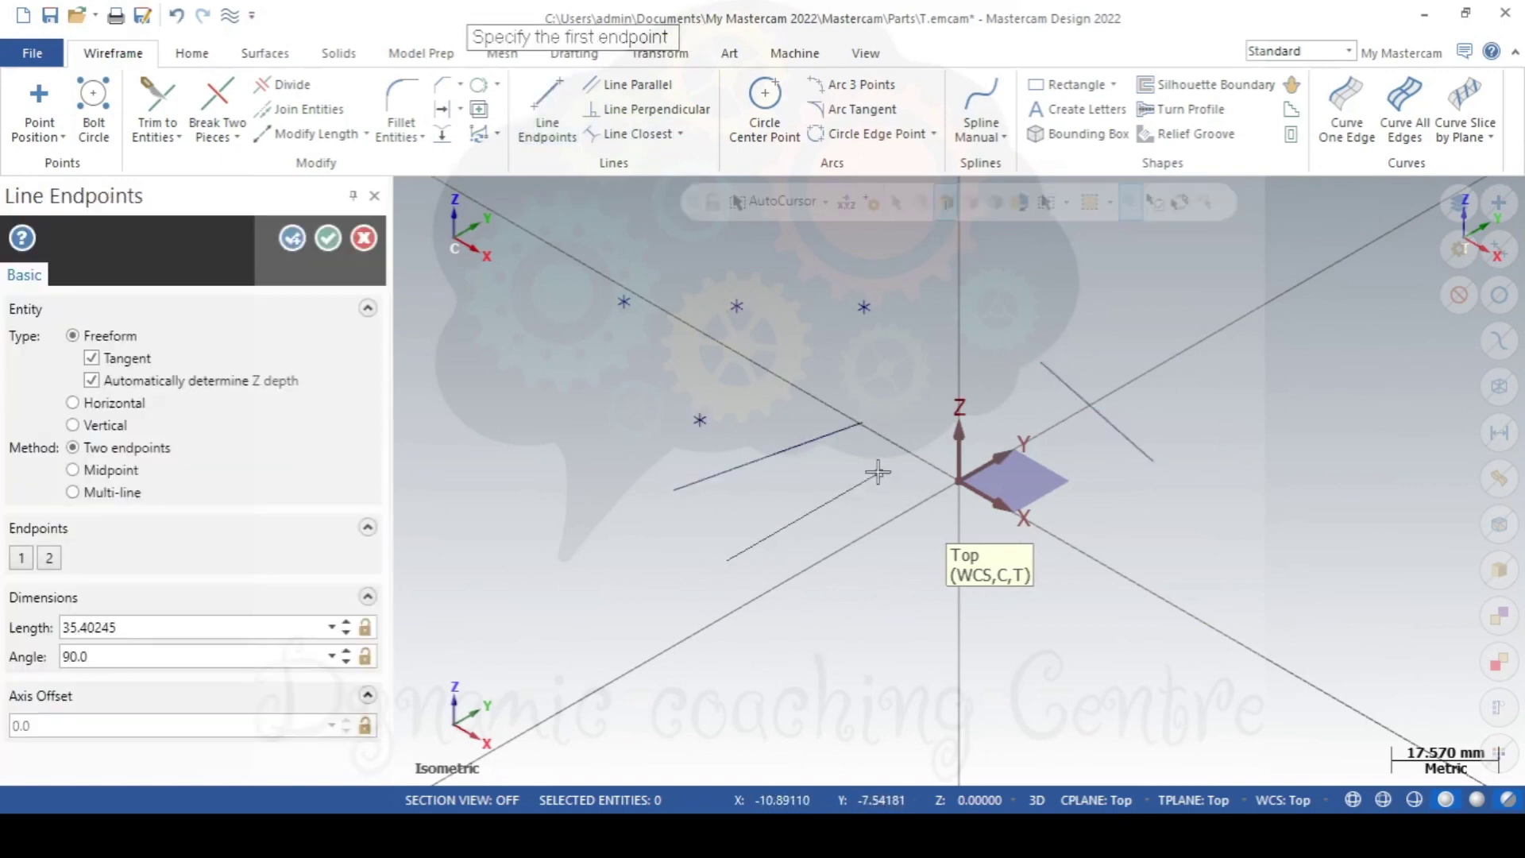
click(499, 443)
click(529, 567)
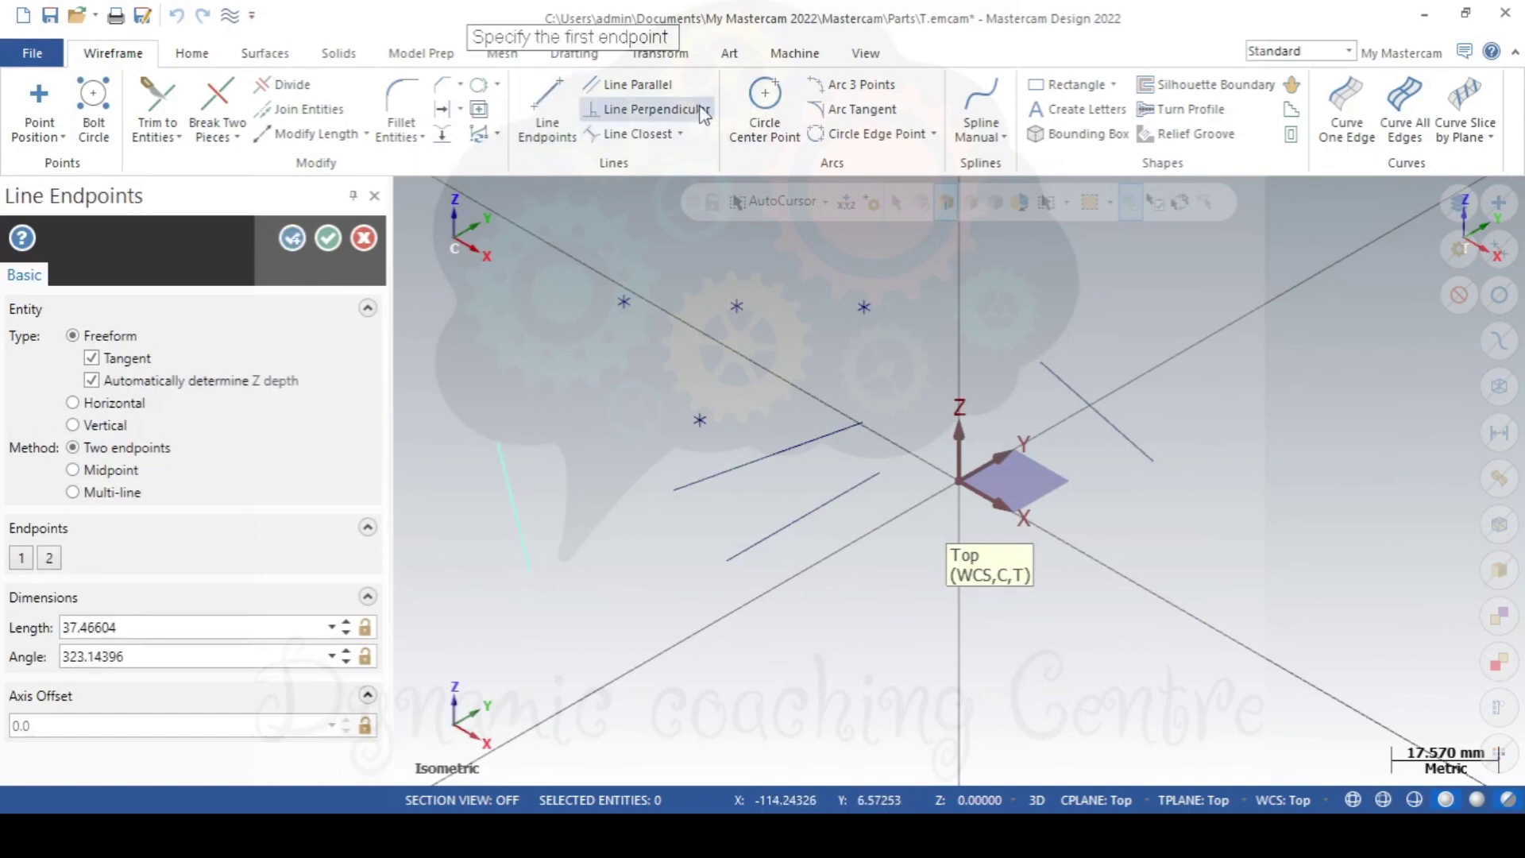
Draw two center-point circles at the far left of the geometry, a large one and below it one about 19 mm in diameter.
click(768, 109)
click(549, 339)
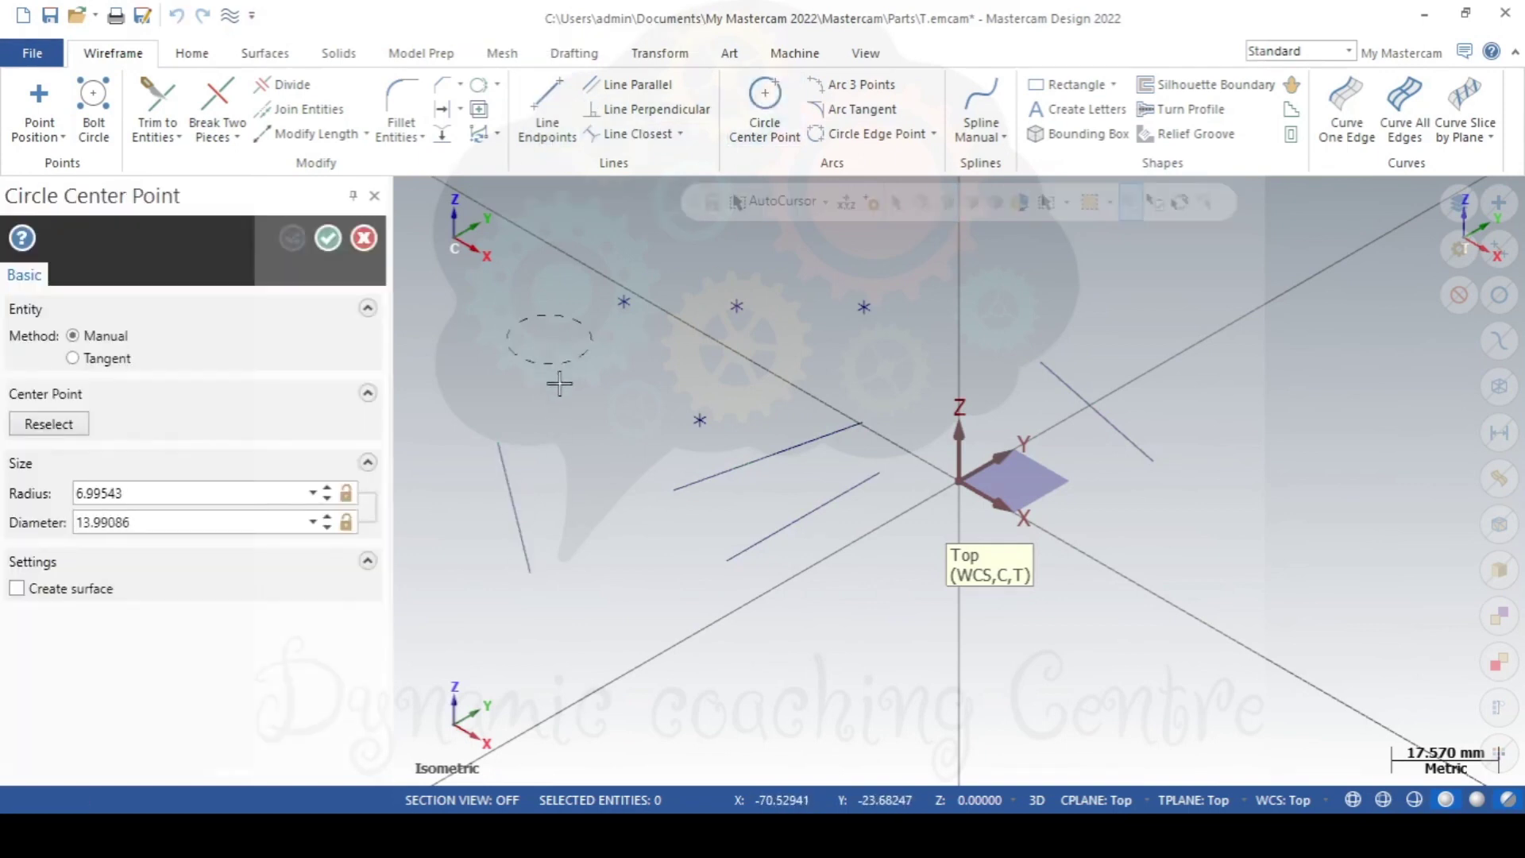
click(553, 392)
click(570, 449)
click(570, 479)
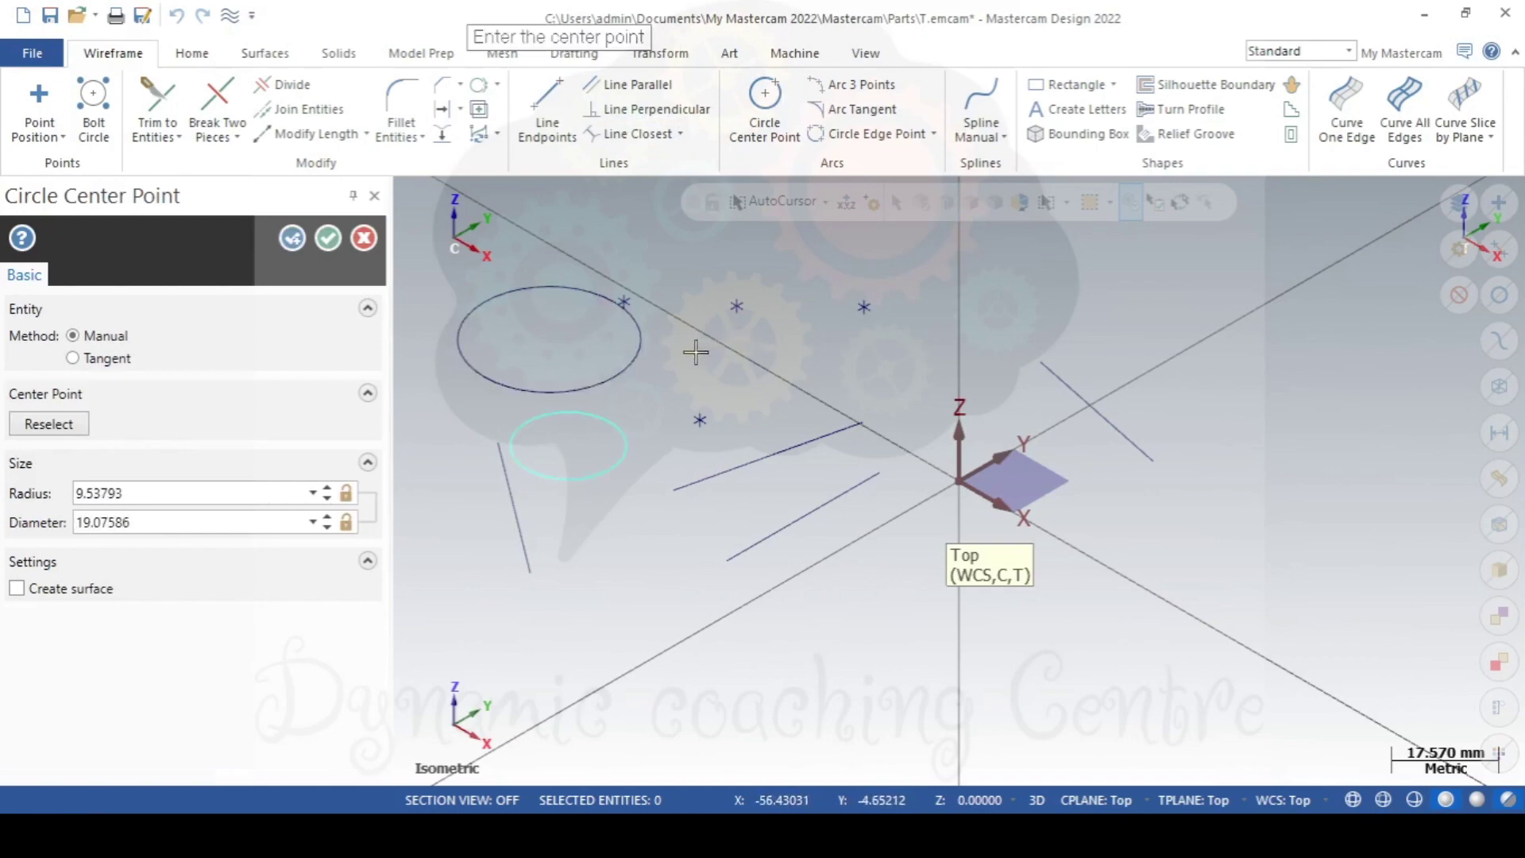
key(Escape)
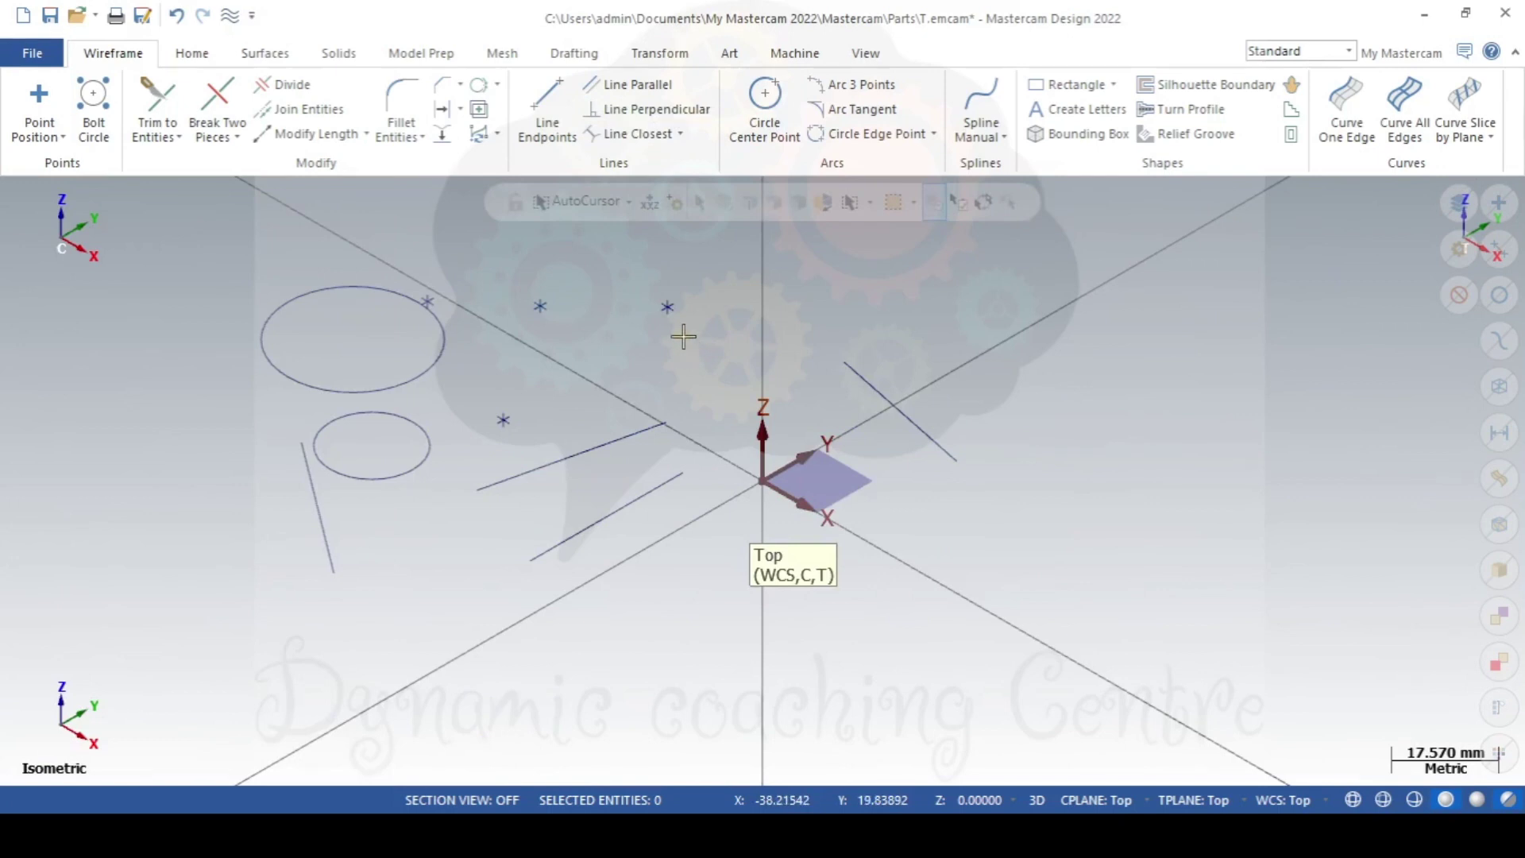
right_click(511, 237)
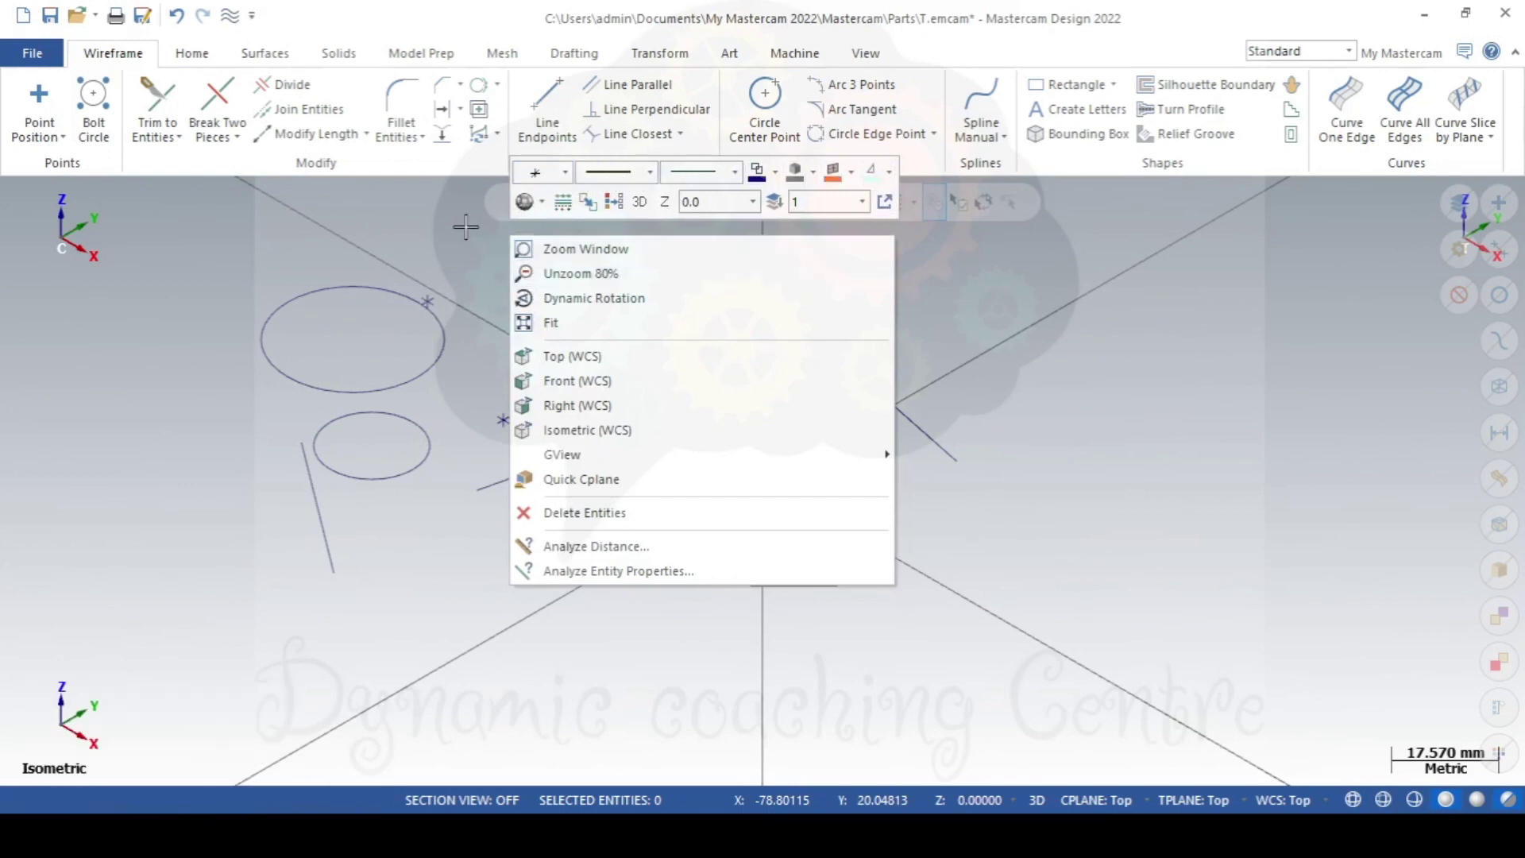
click(359, 287)
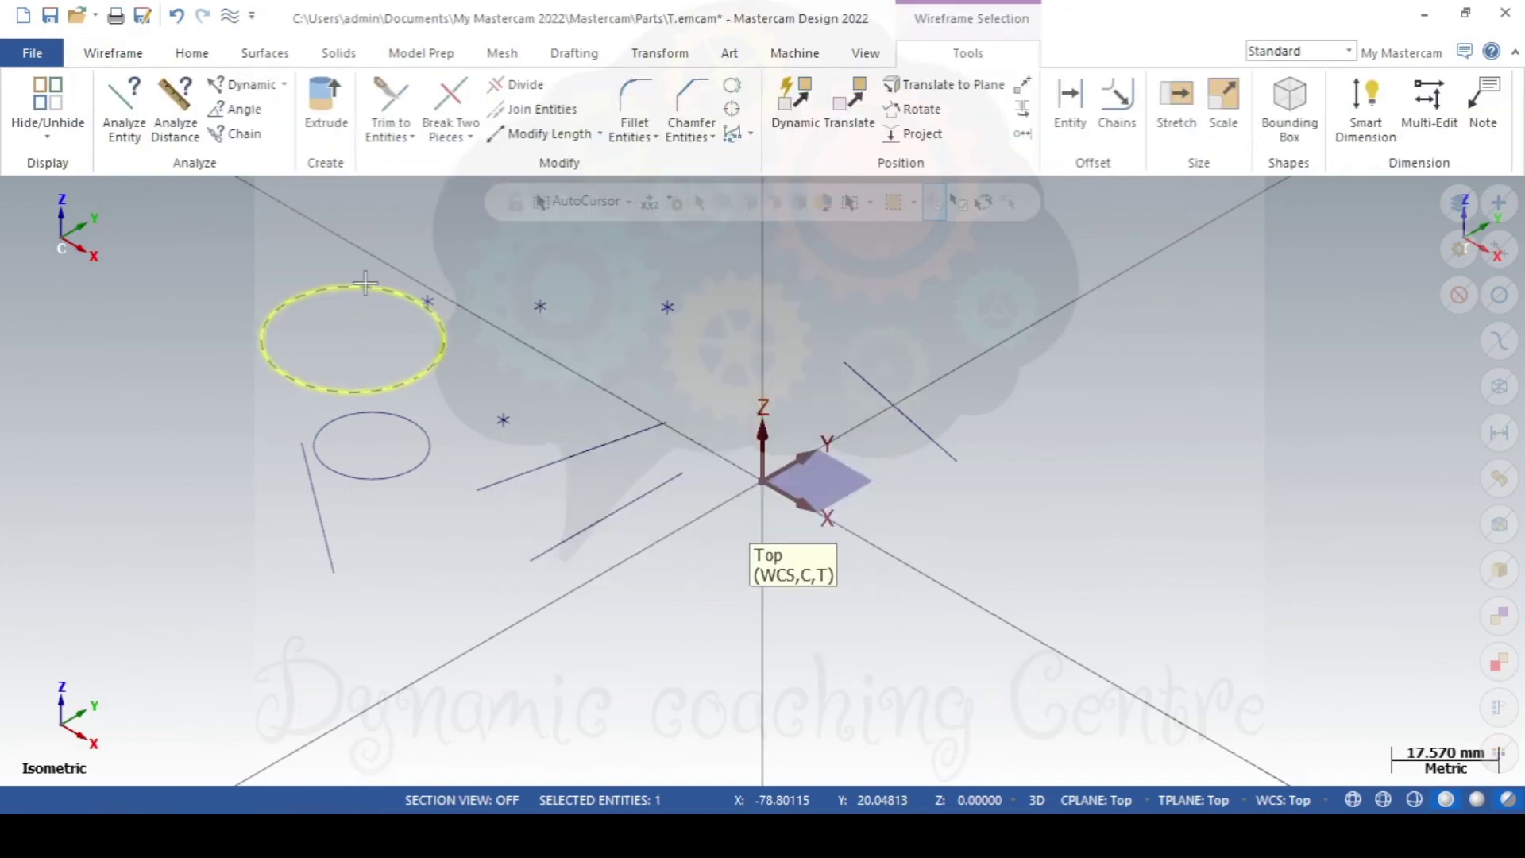
click(838, 306)
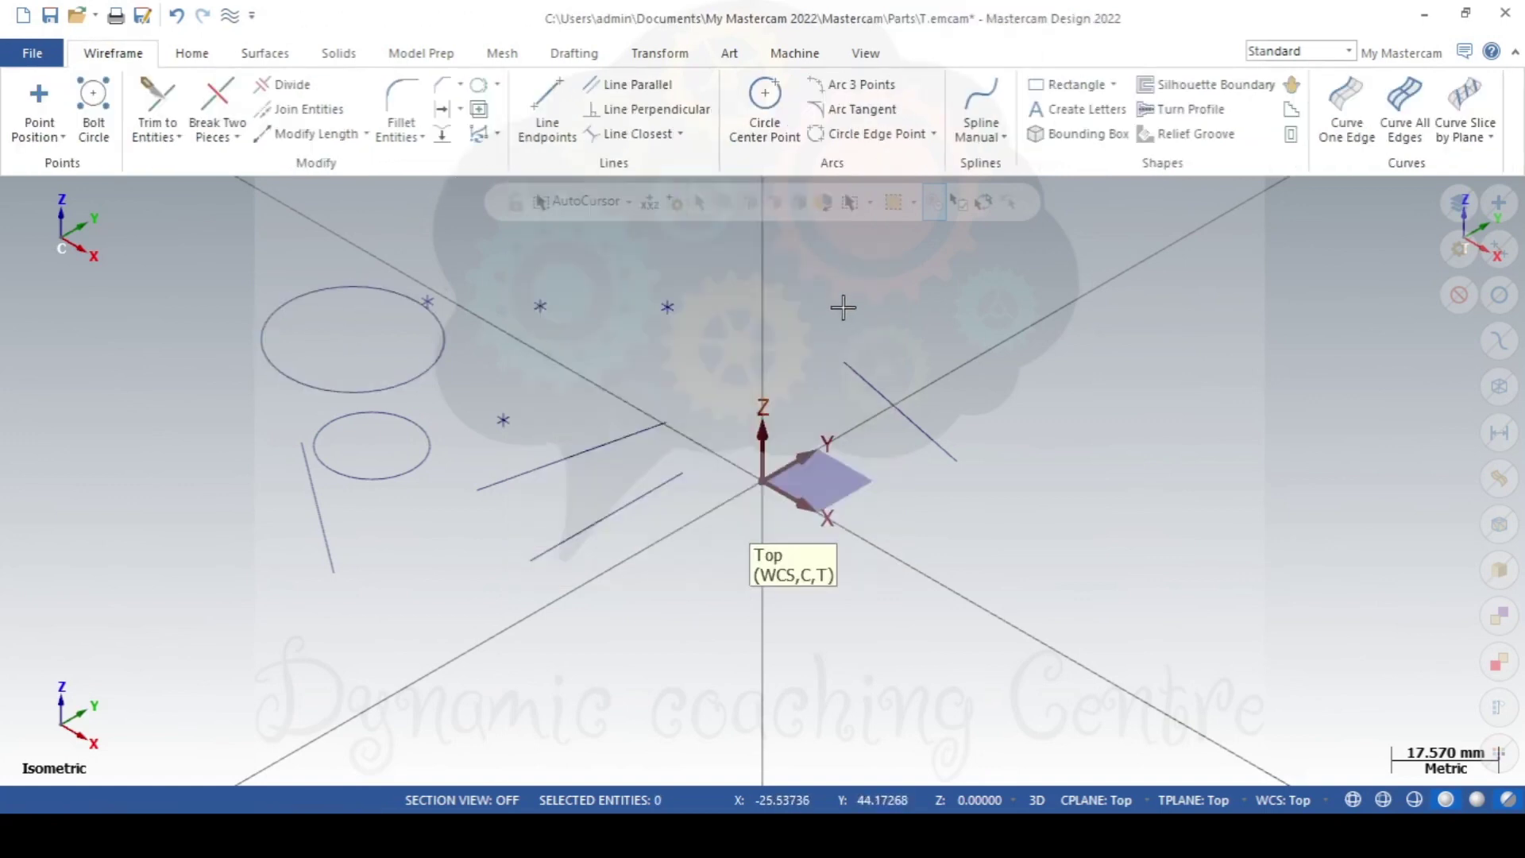
Change the default point style to the last marker in the style list.
right_click(1000, 328)
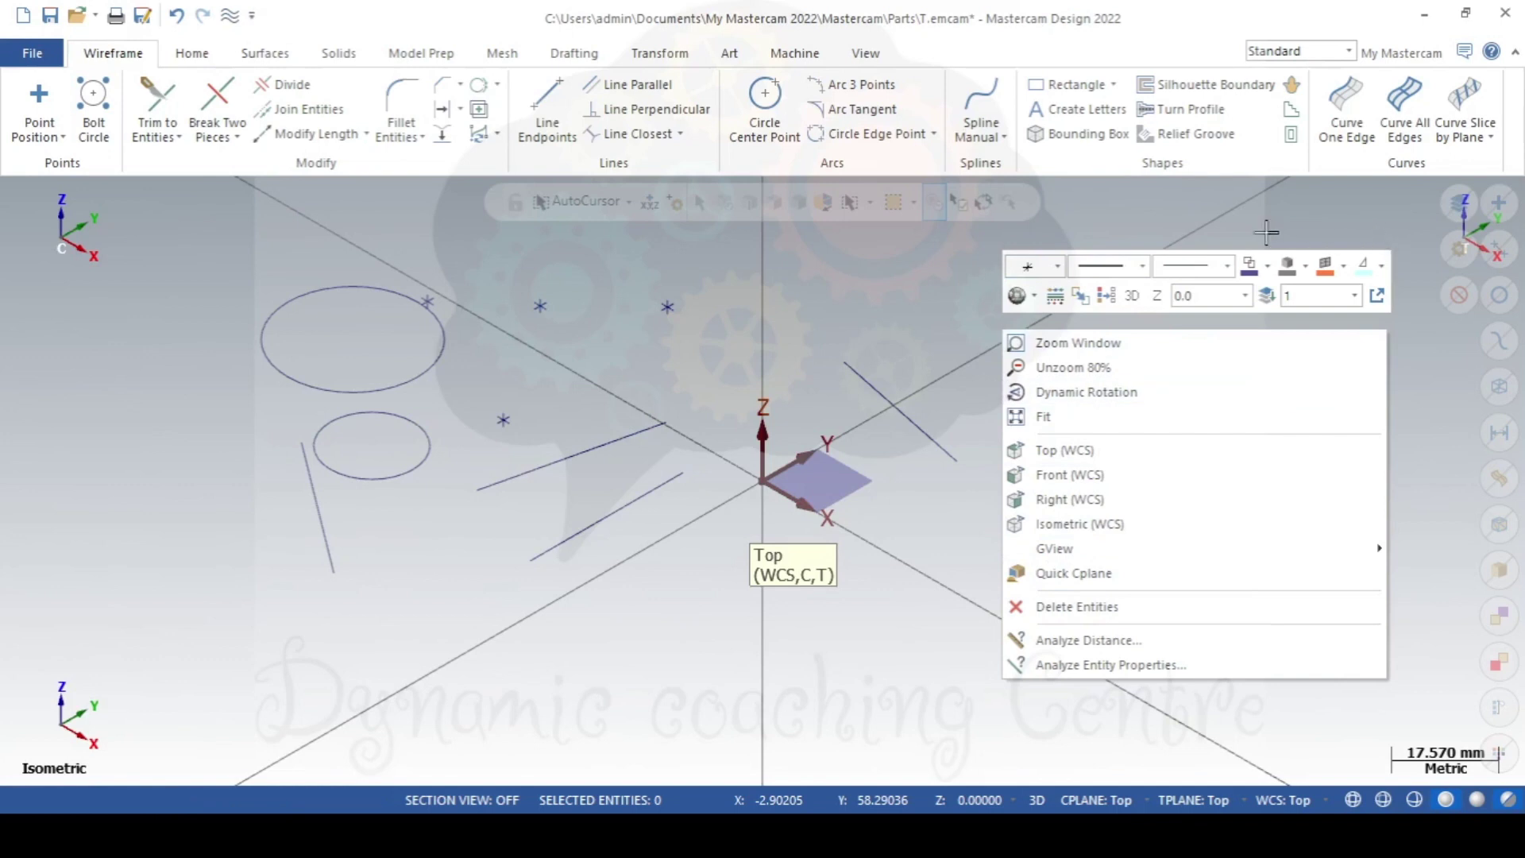
click(1024, 272)
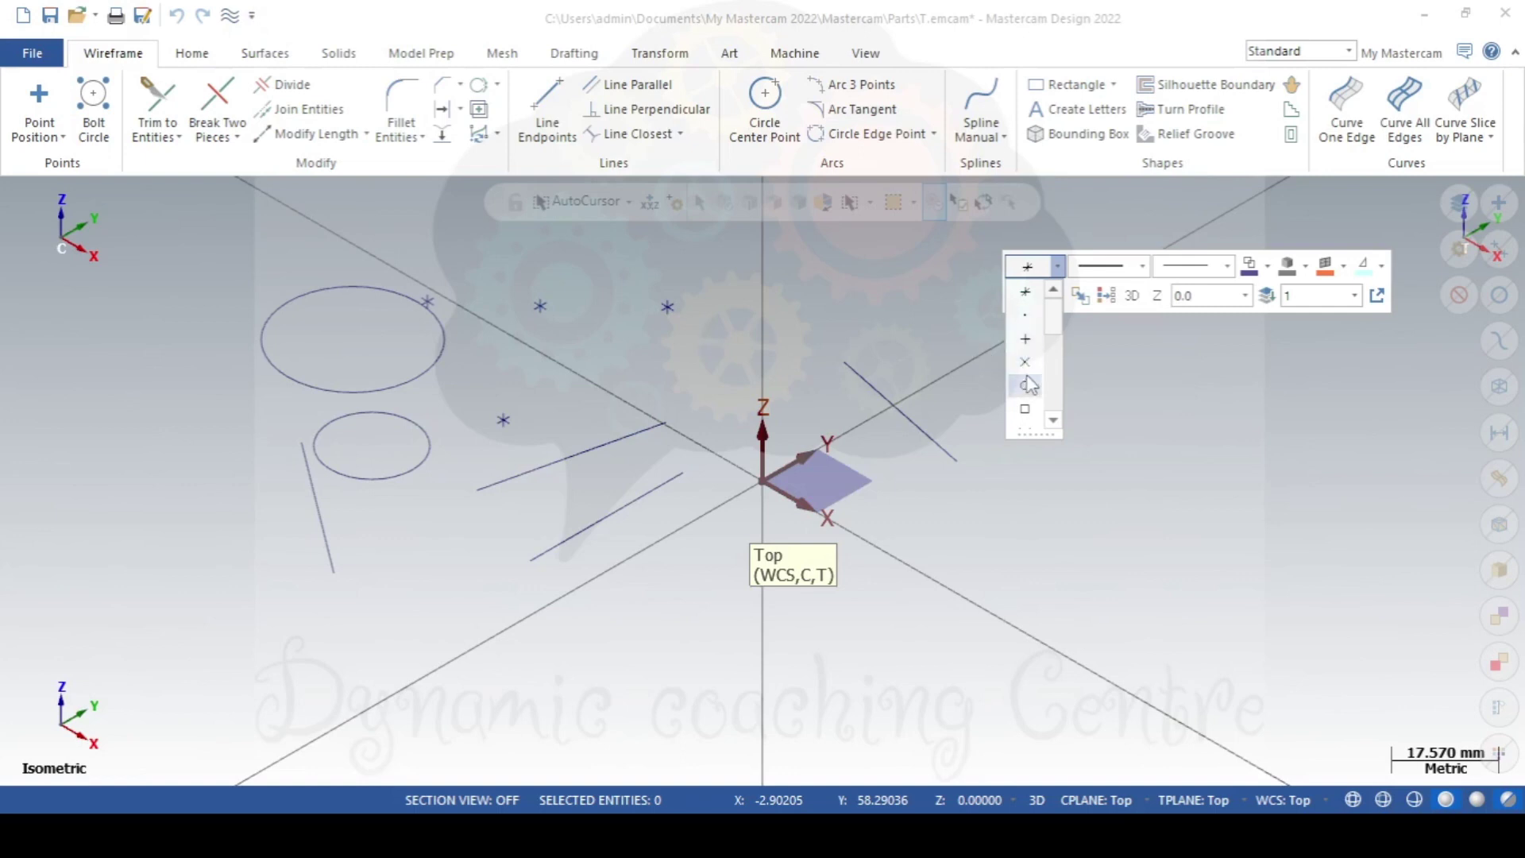
click(1052, 420)
click(1032, 412)
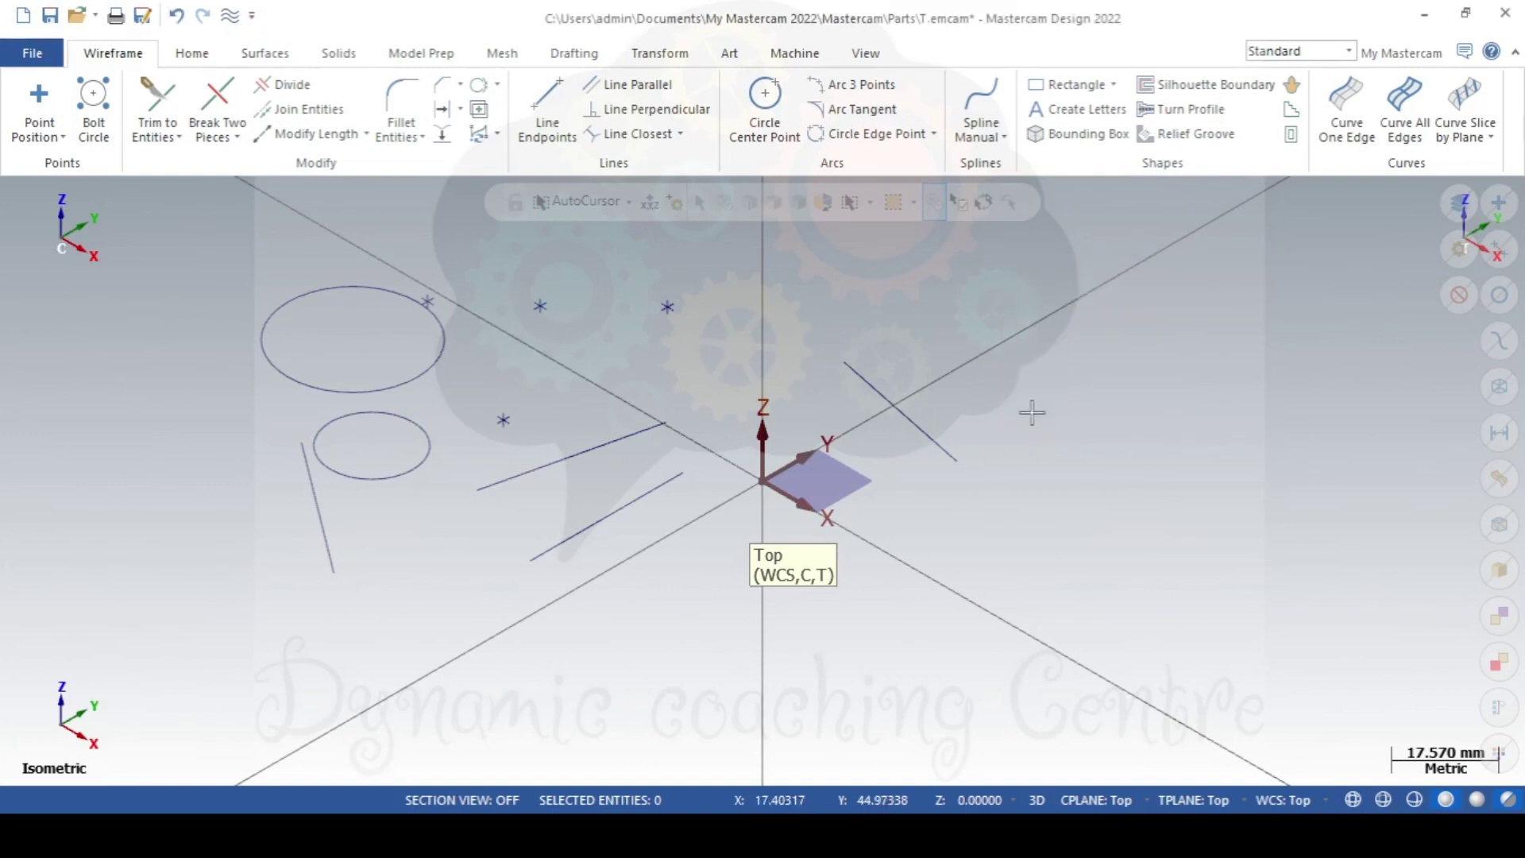
Set the default point style back to the asterisk marker.
right_click(1005, 264)
click(1063, 204)
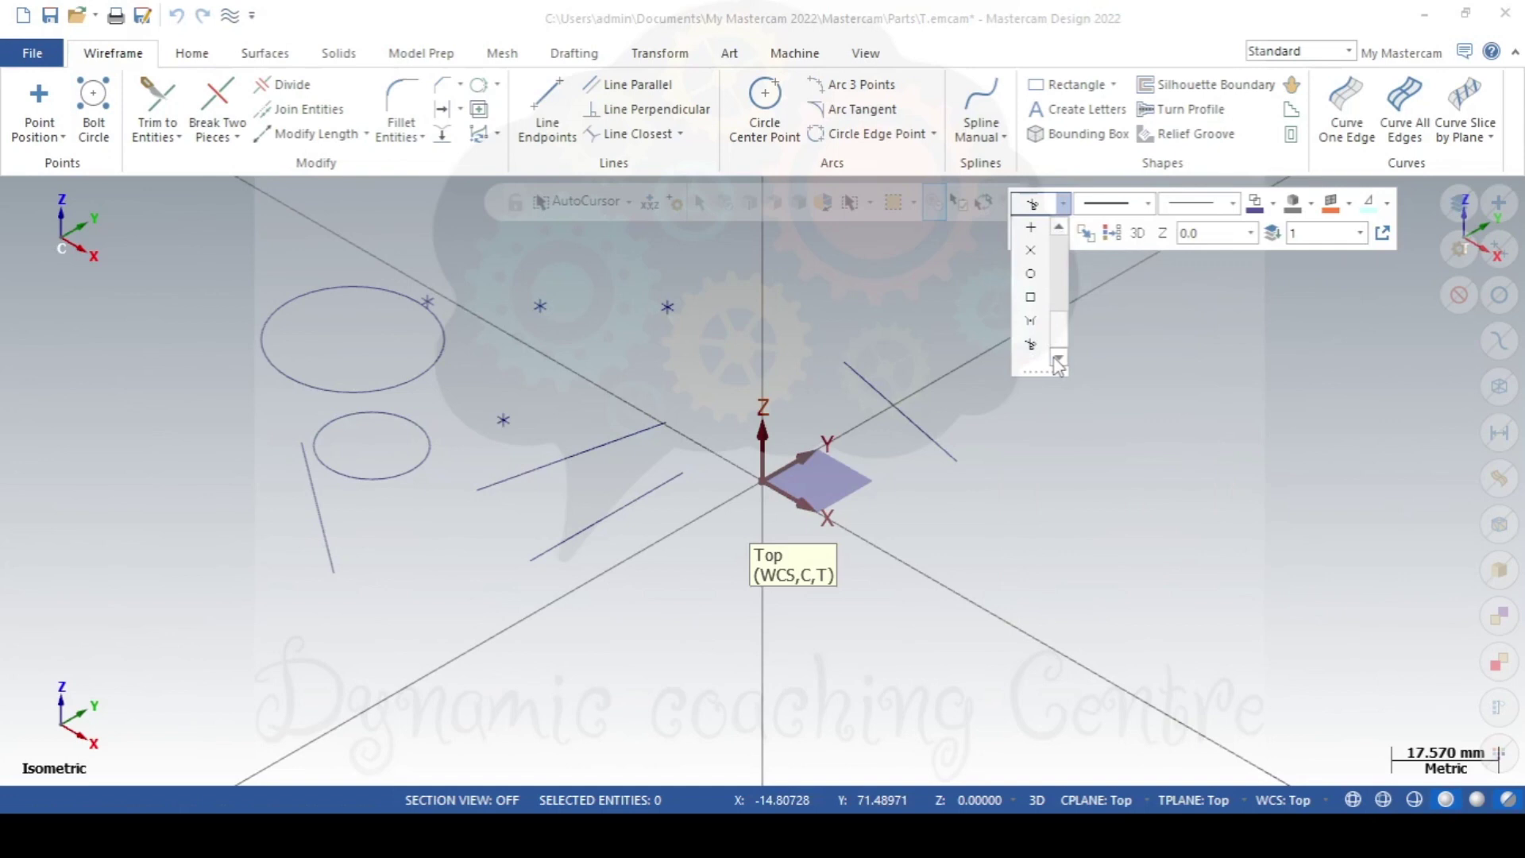
scroll(1036, 270, up, 2)
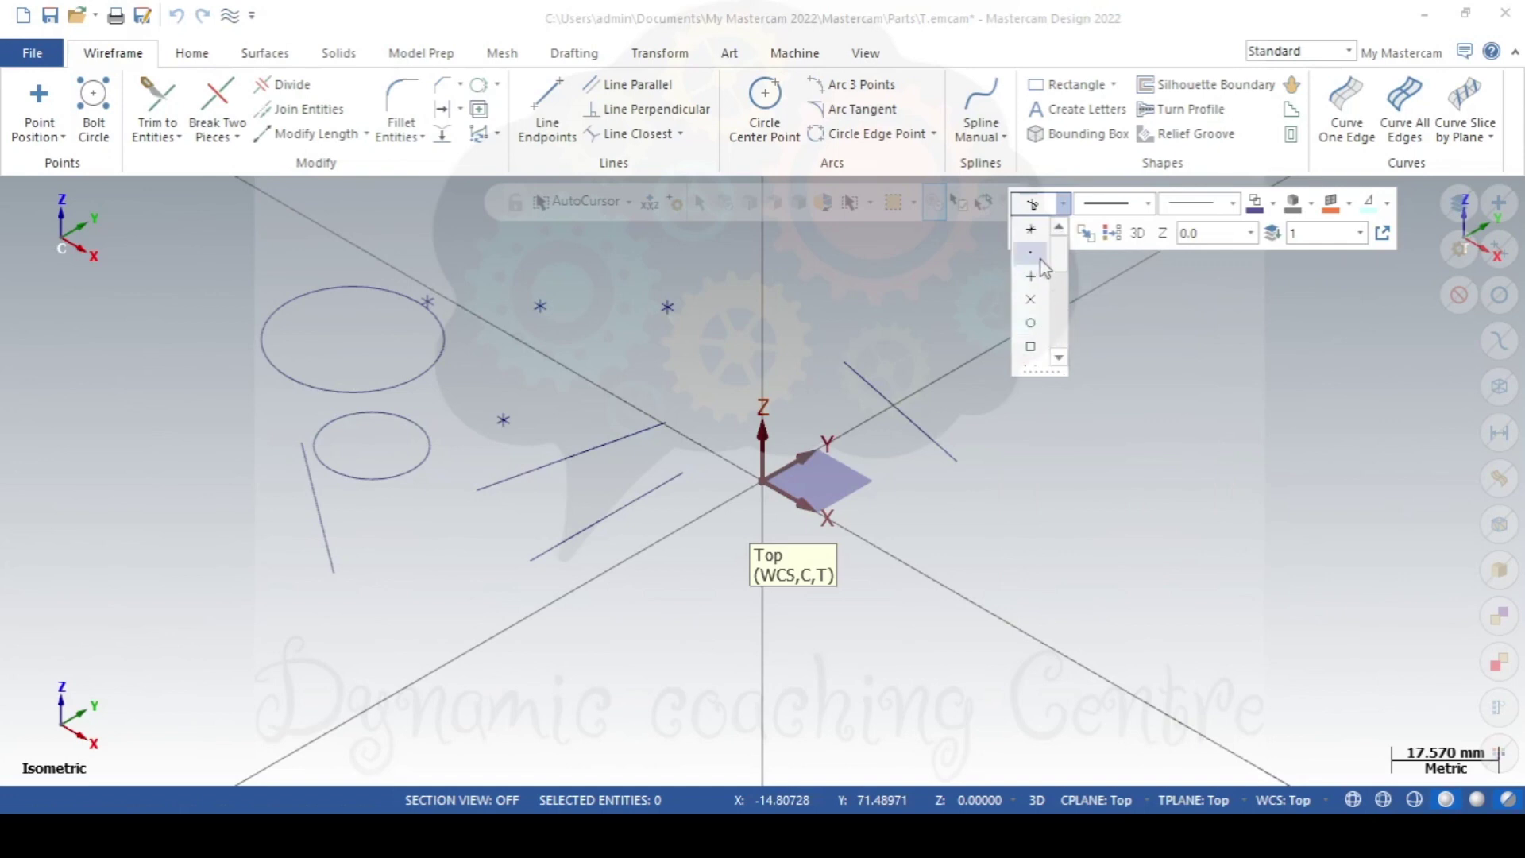
click(1031, 230)
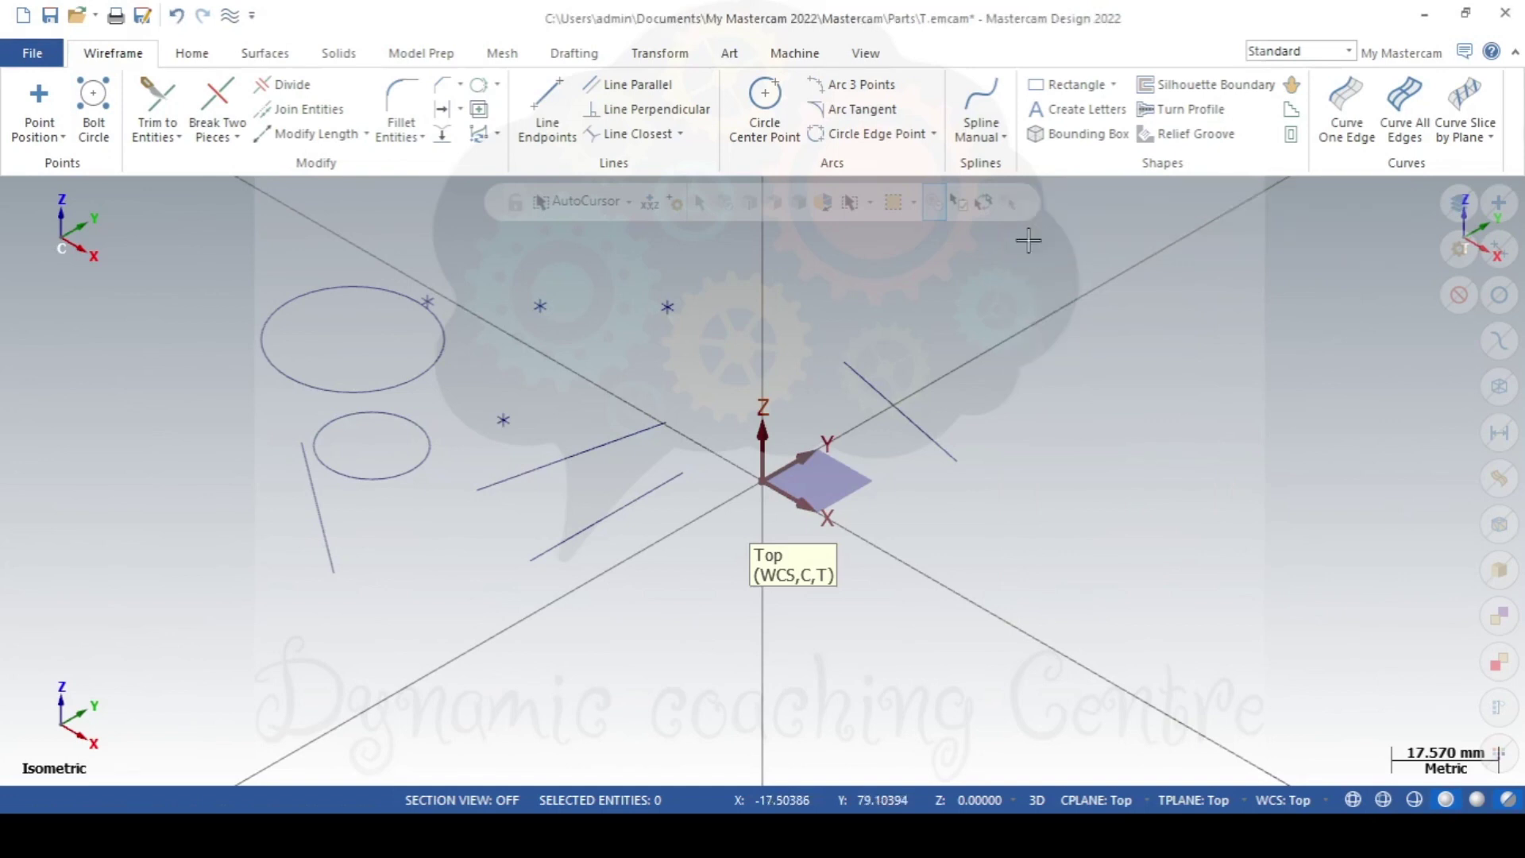
Set the point style to the circle marker and place four points among the existing asterisk points and lines.
right_click(890, 327)
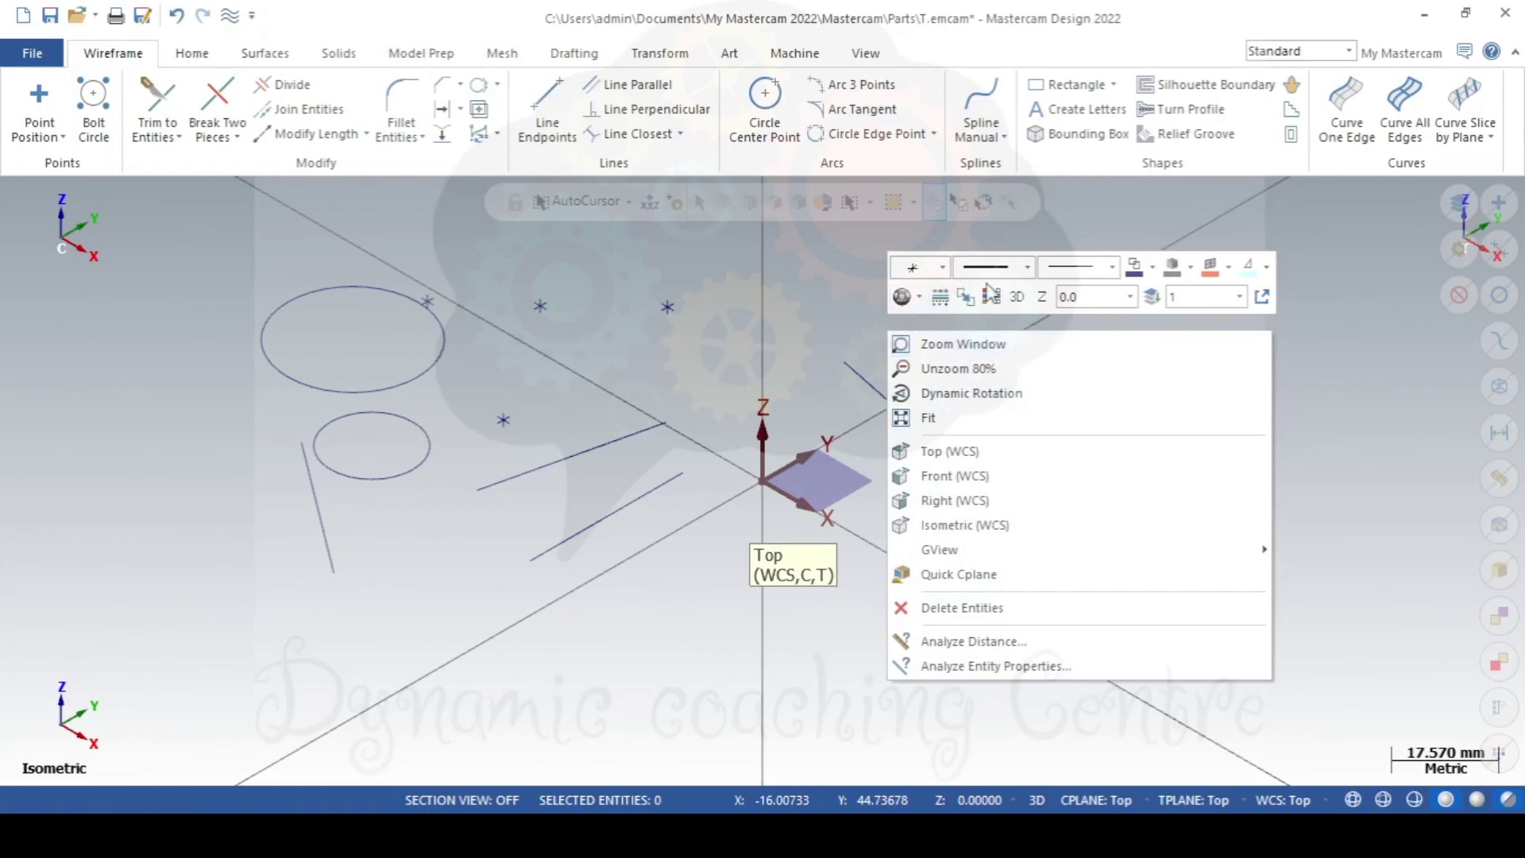
click(1018, 297)
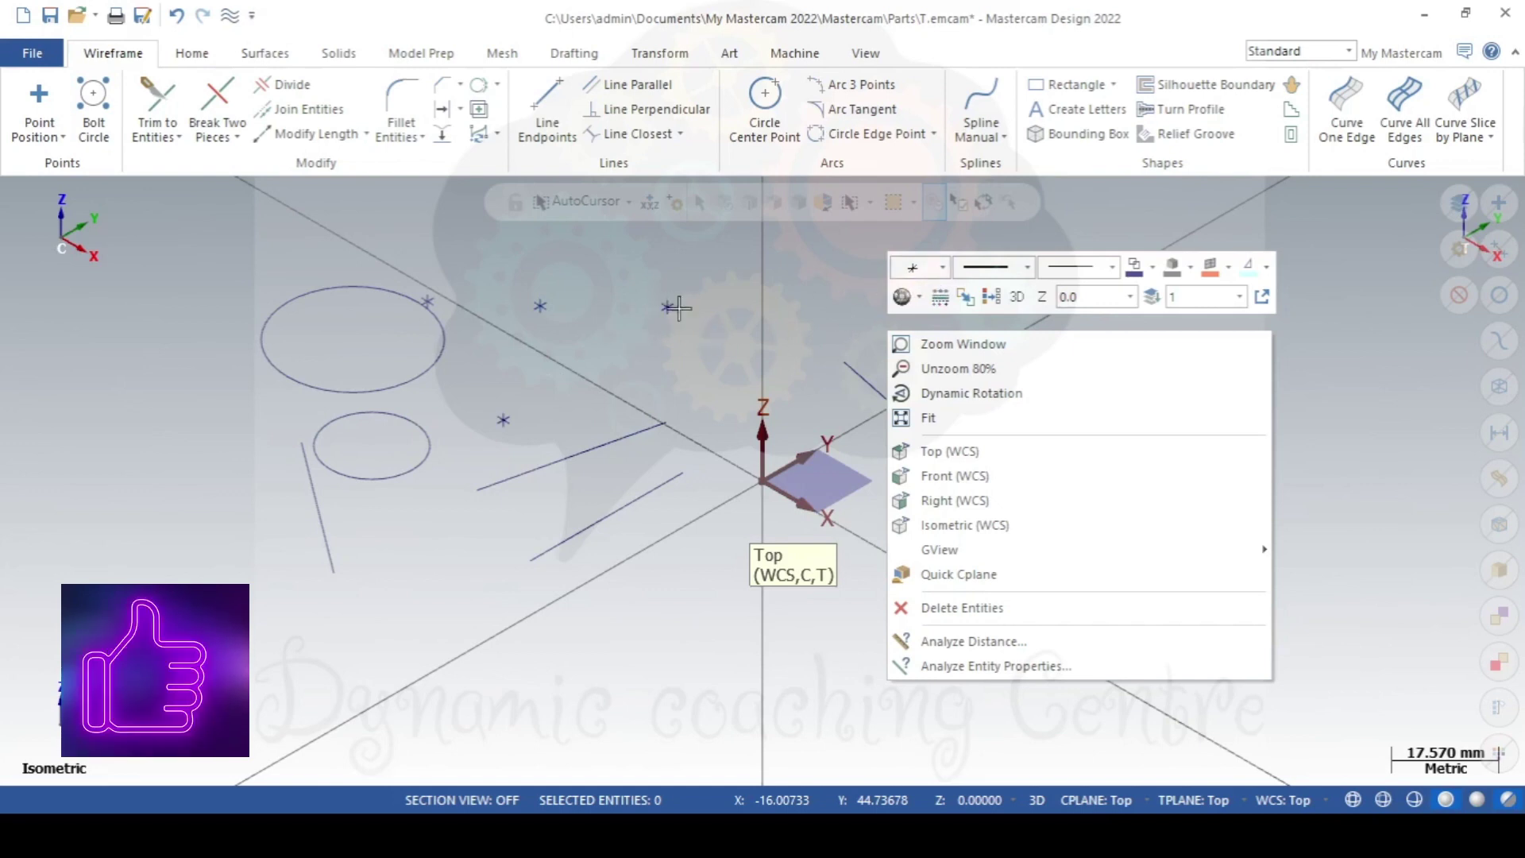
click(942, 267)
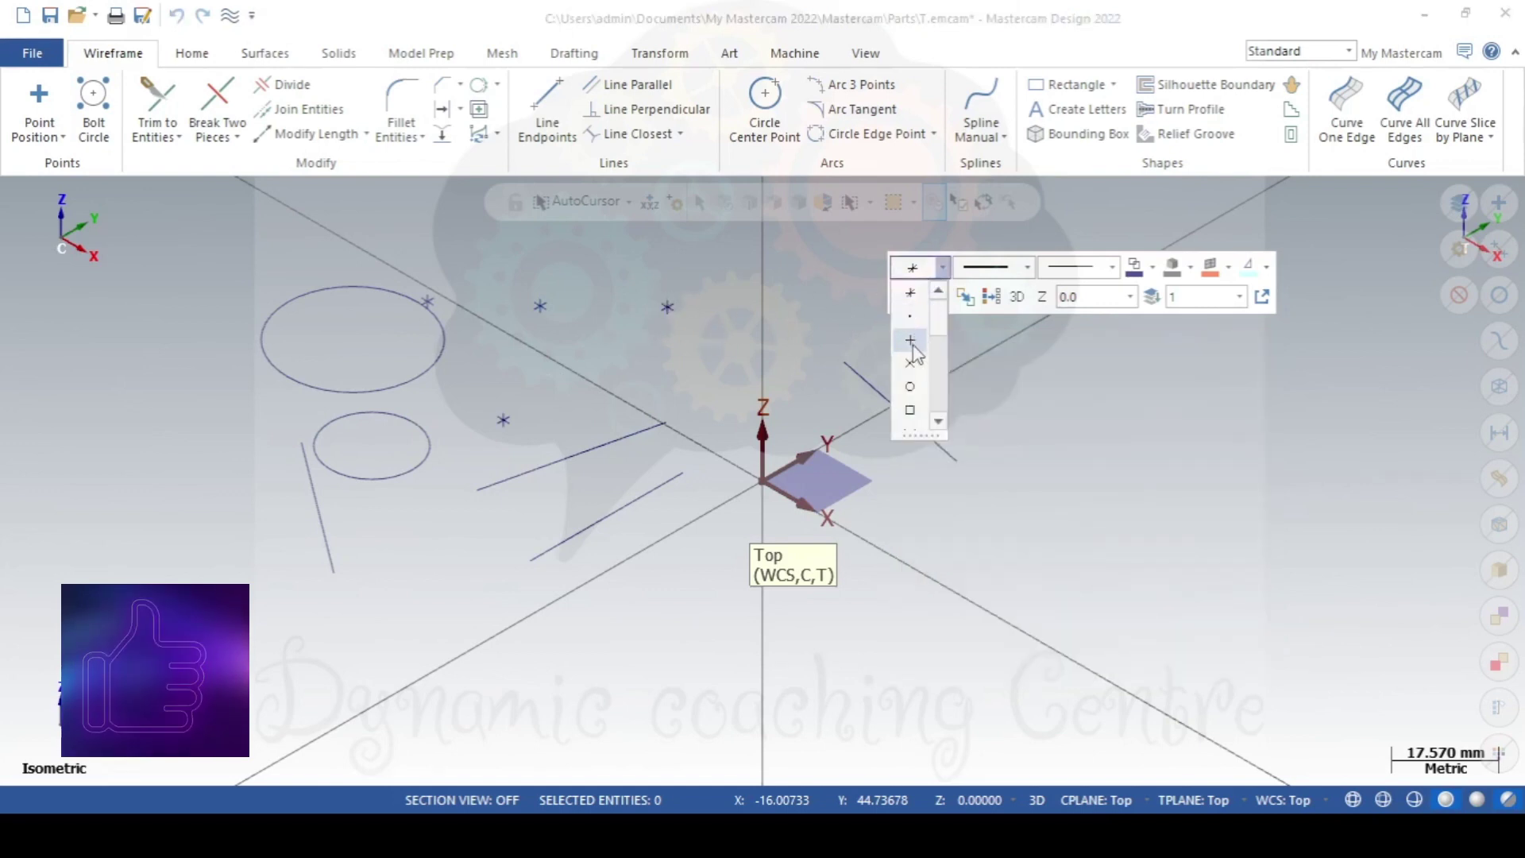
click(911, 409)
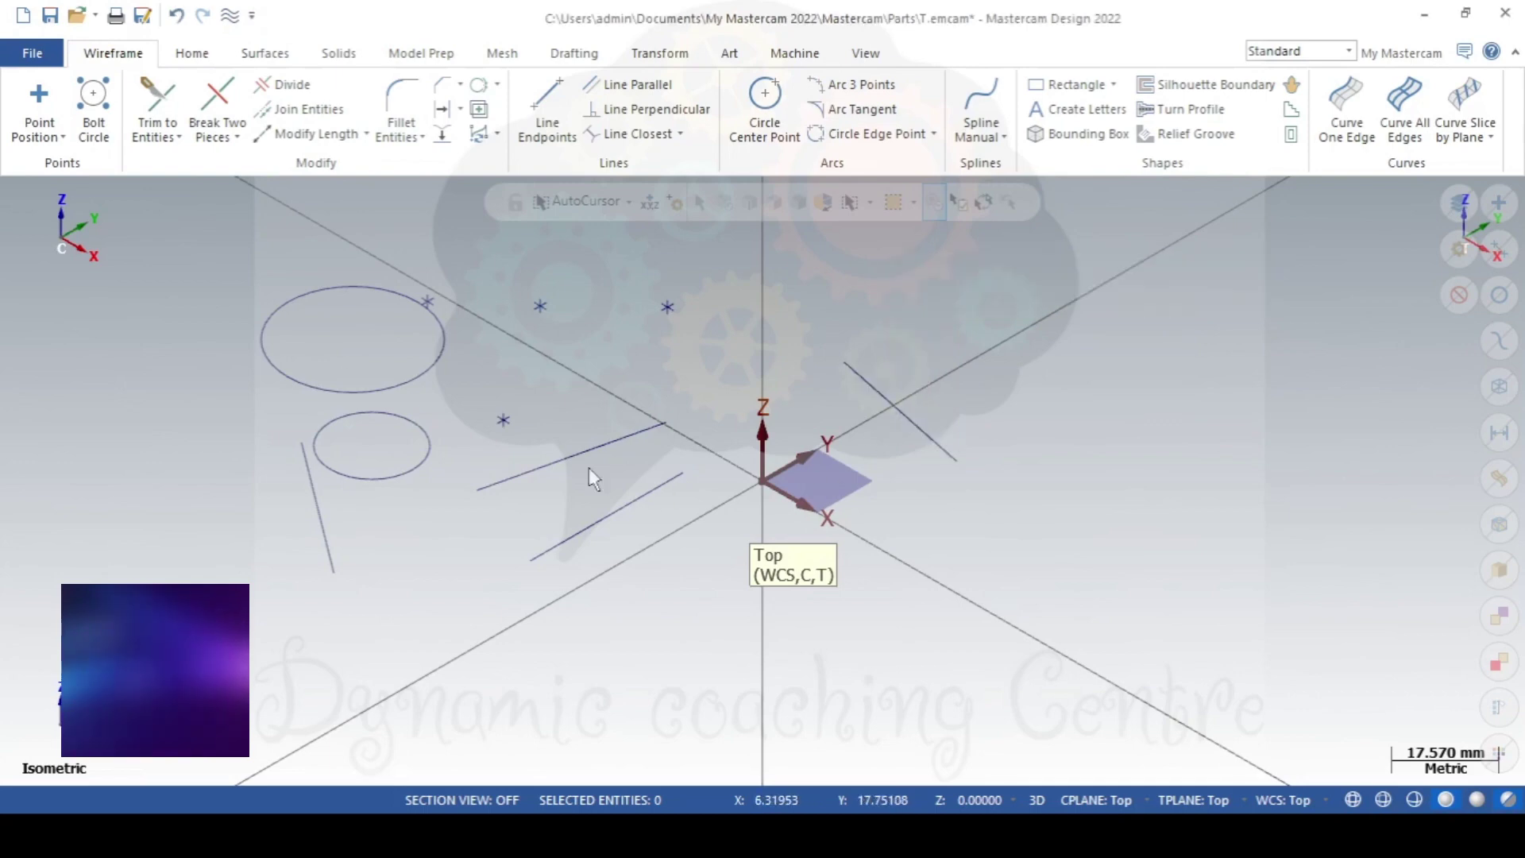
click(38, 107)
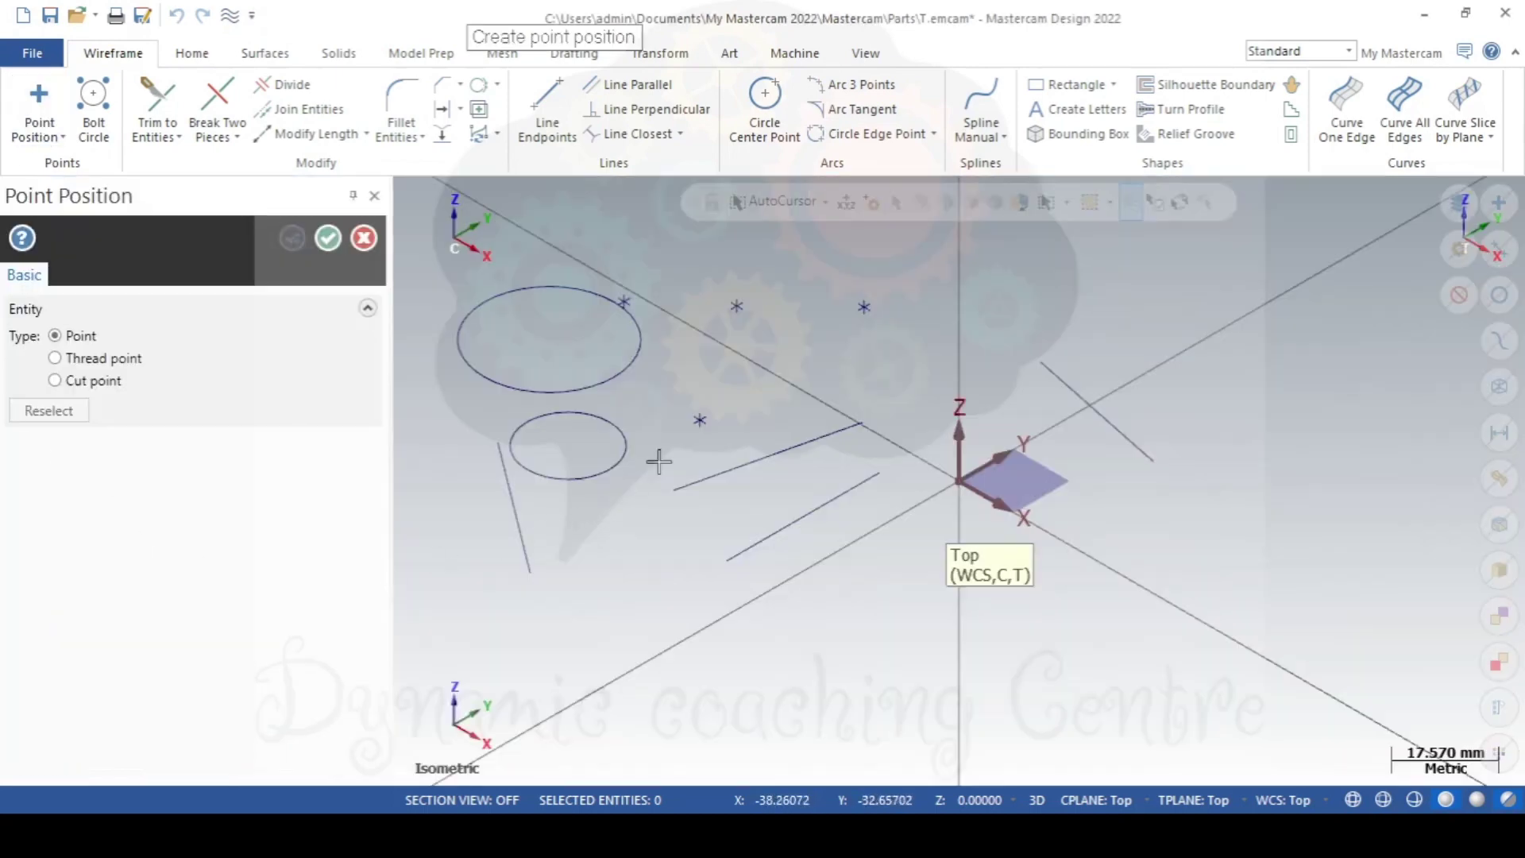
click(771, 391)
click(832, 365)
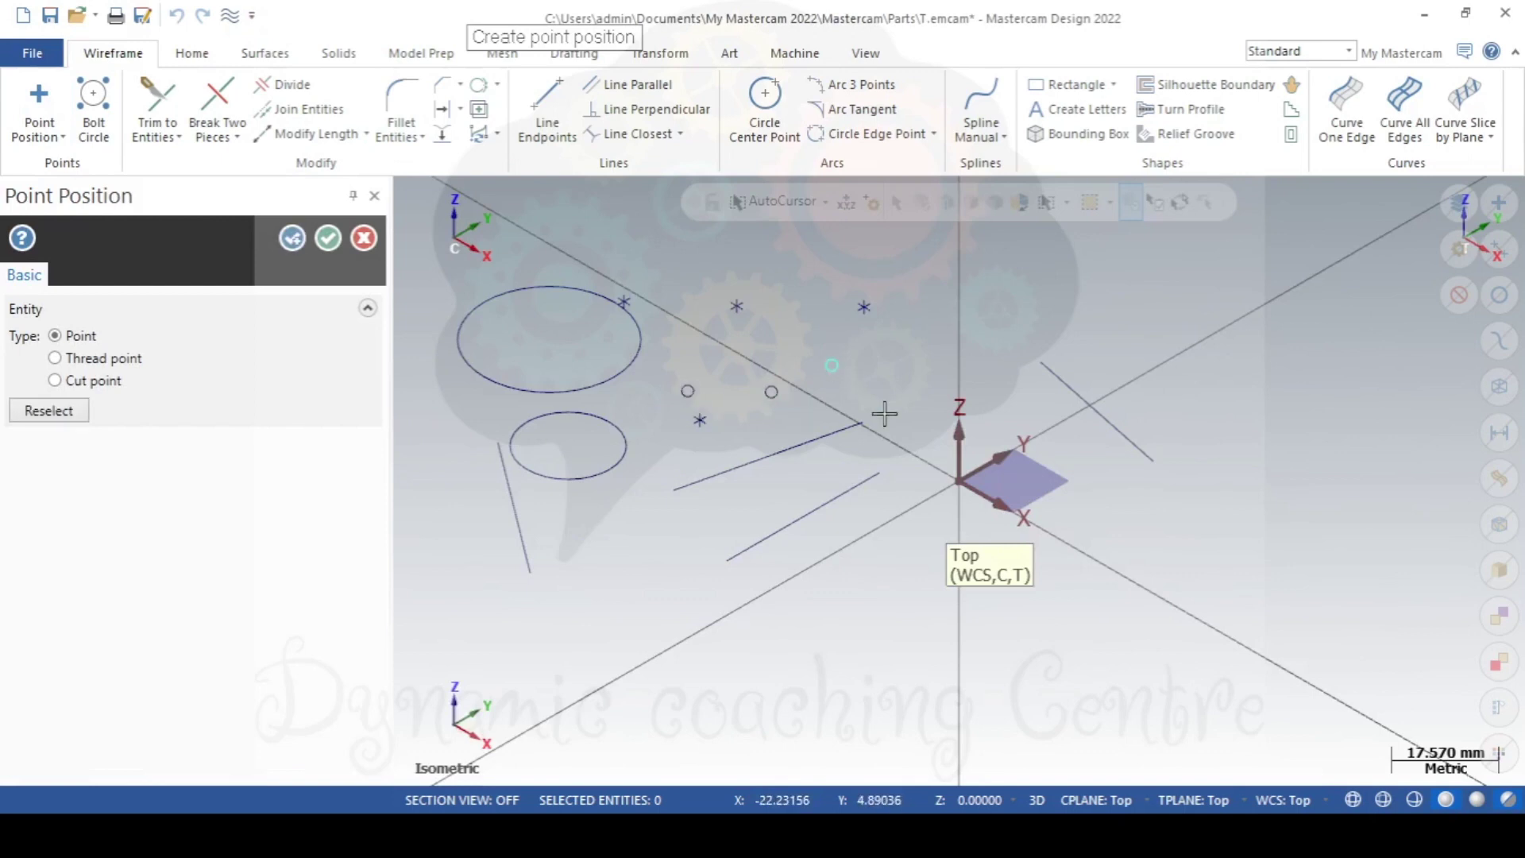
click(884, 413)
key(Escape)
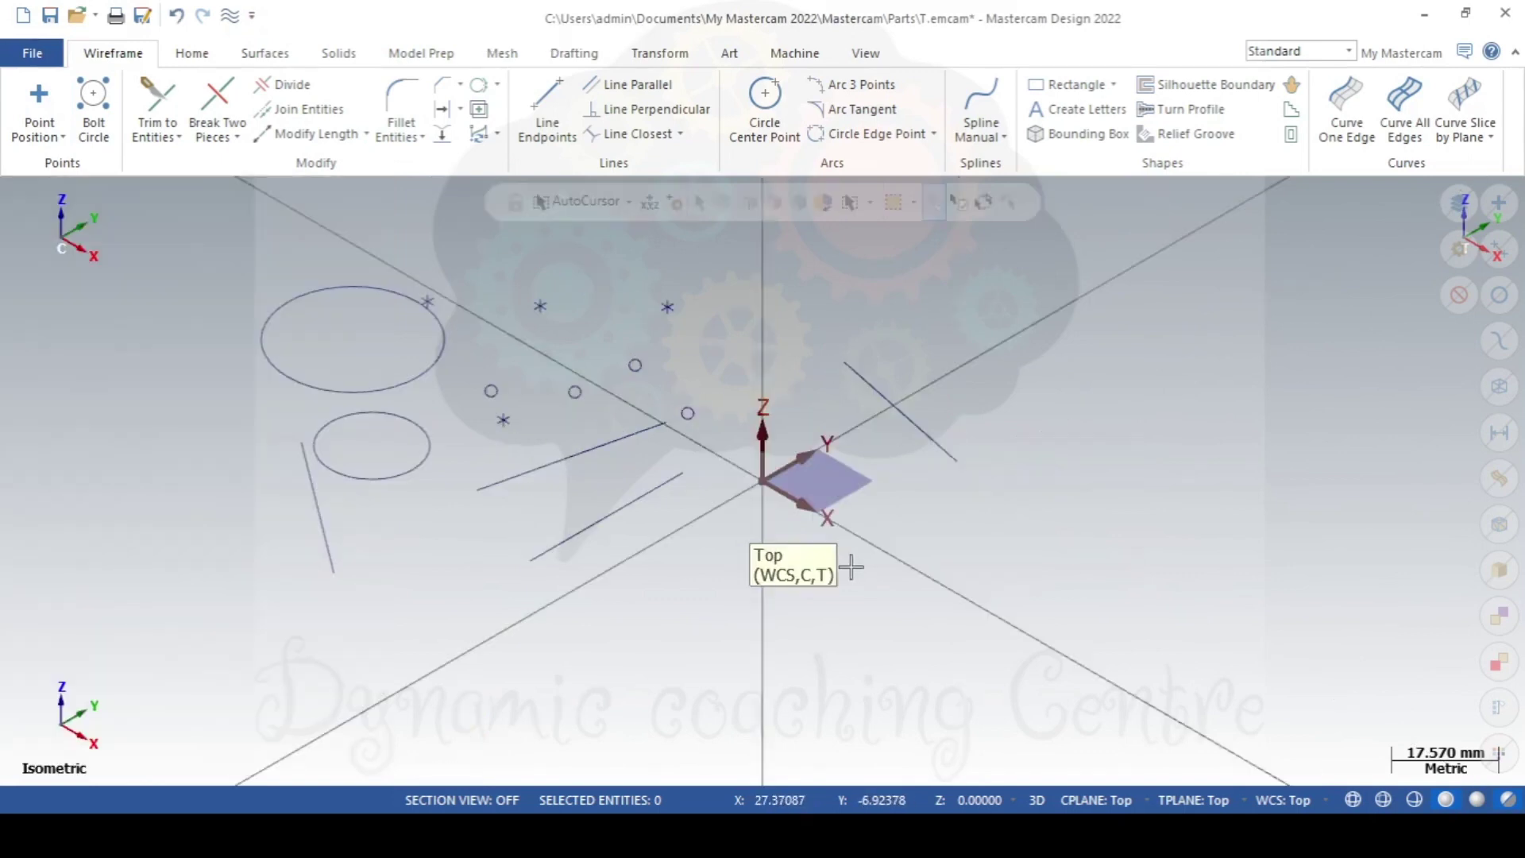
Set the line style to dash-dot centerline and draw a line about 45.5 mm long at about 26° above the line right of the origin.
right_click(913, 303)
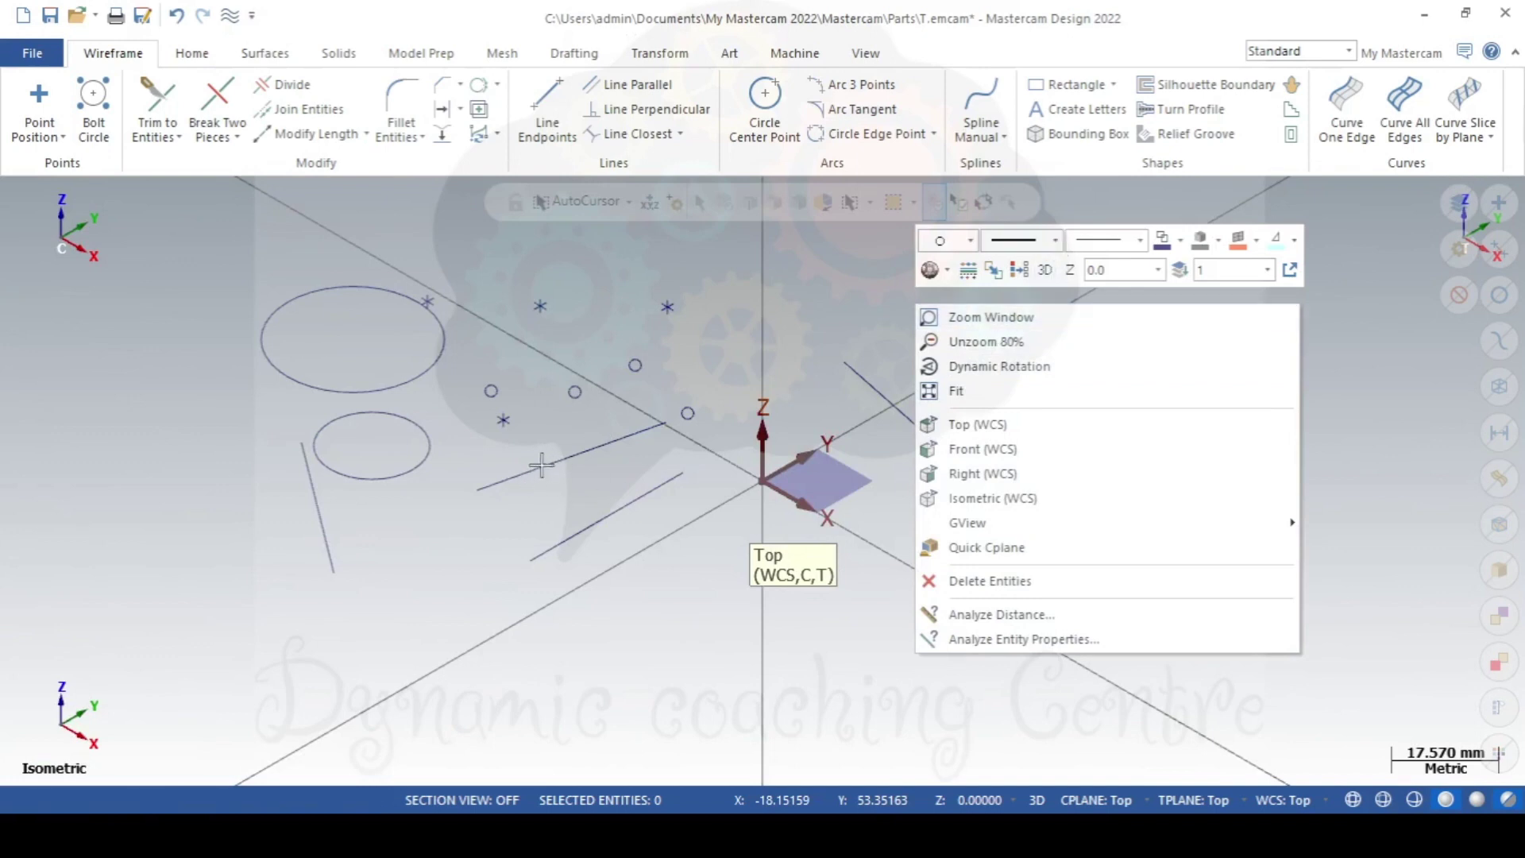
click(1055, 240)
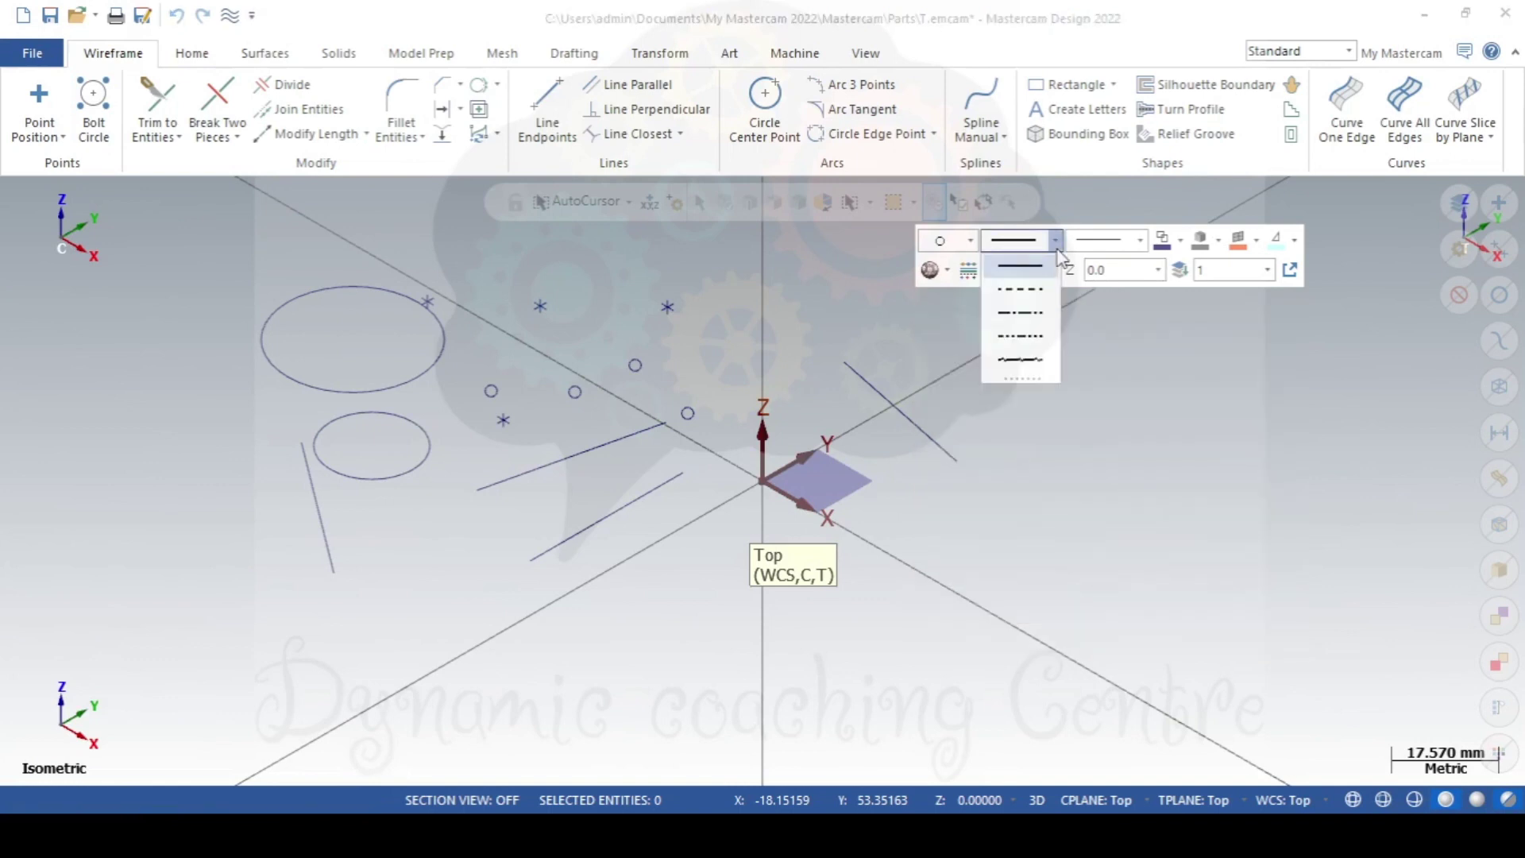
click(1043, 318)
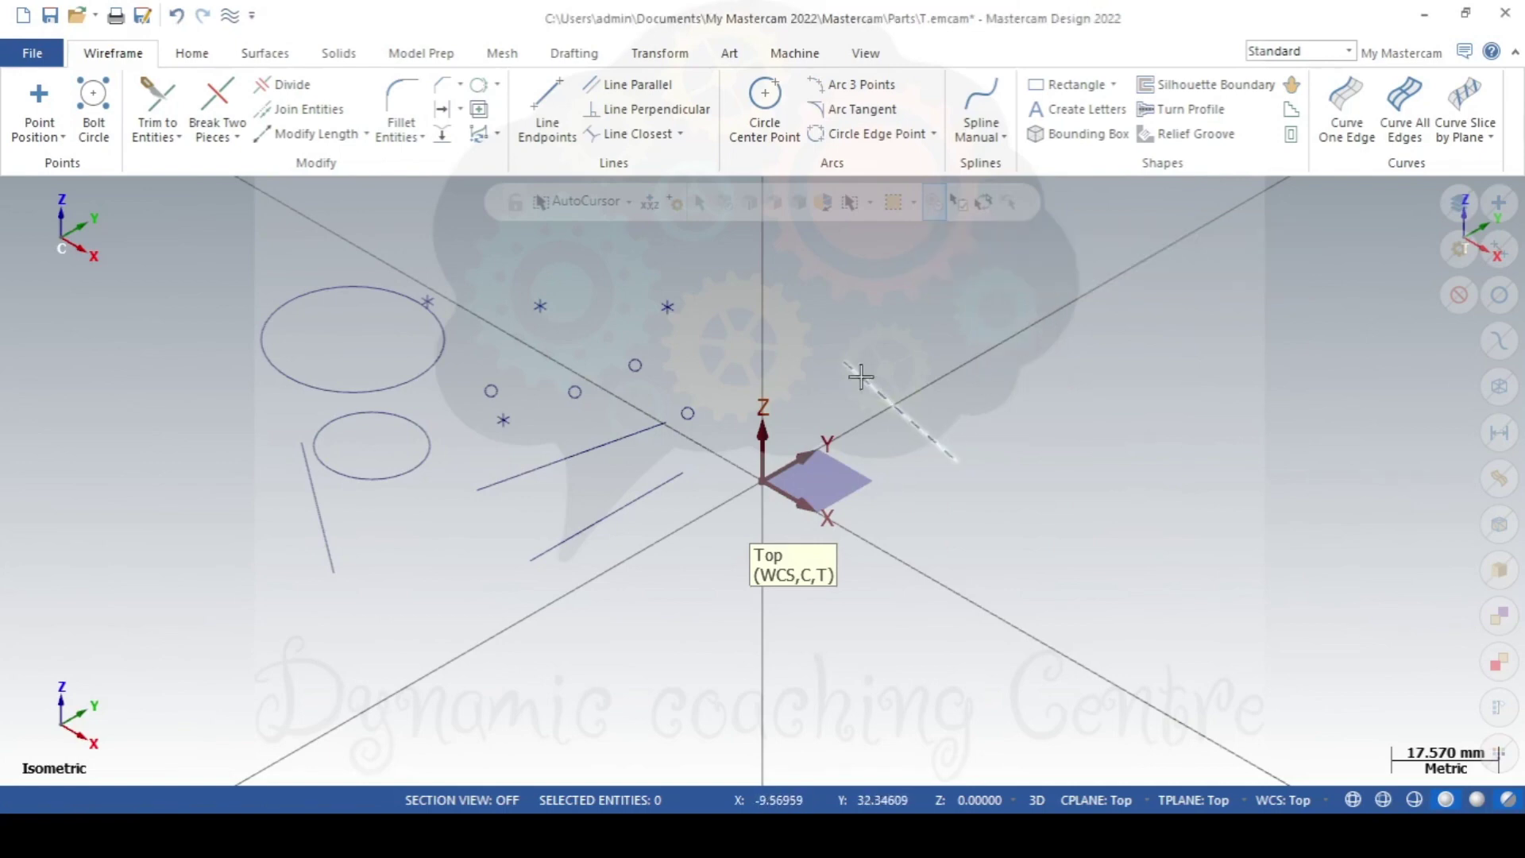
click(554, 95)
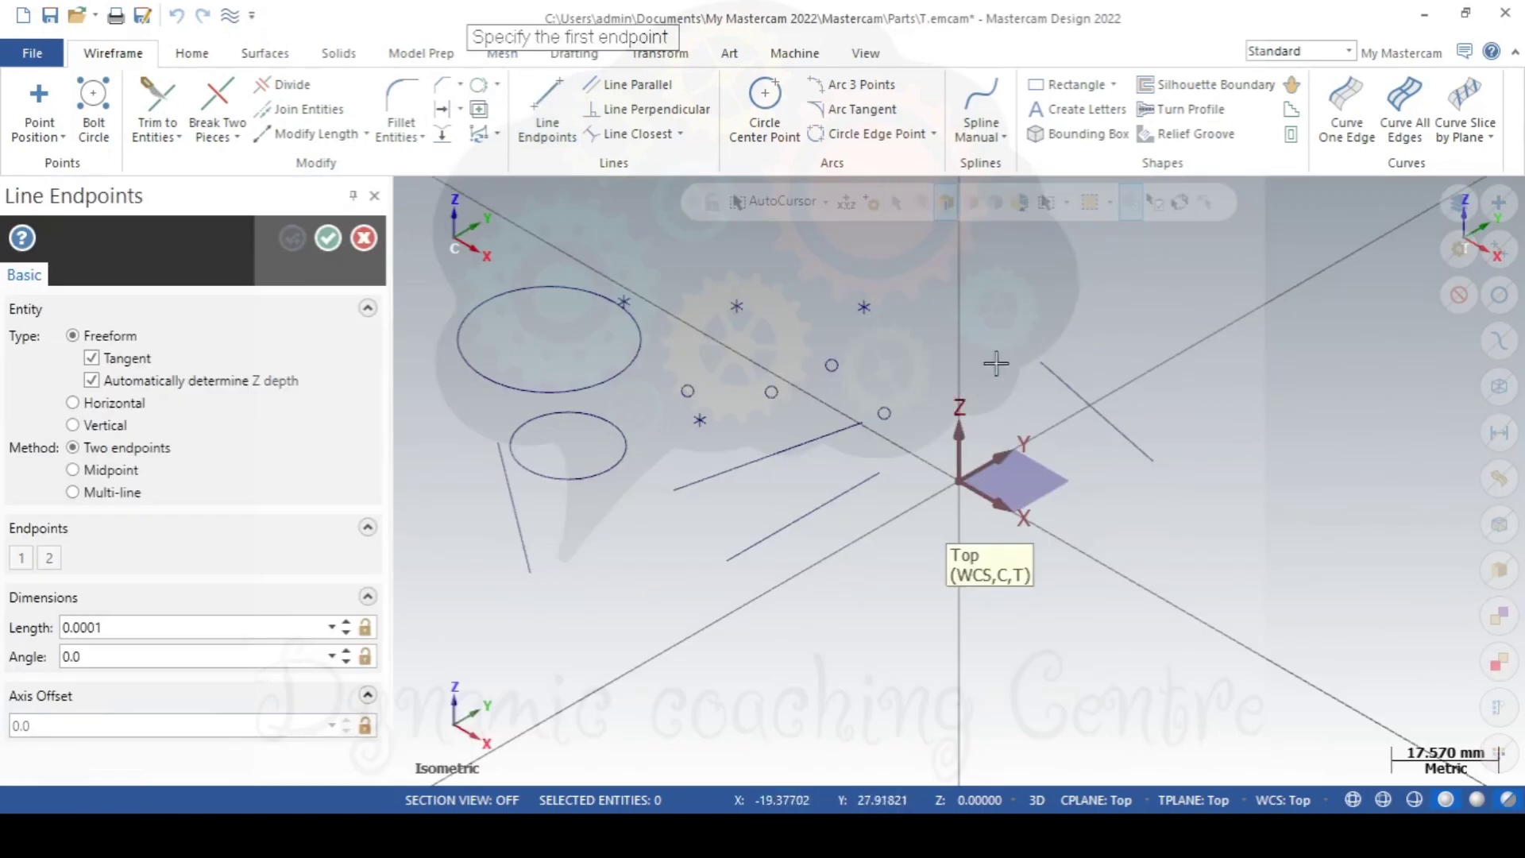
click(1009, 318)
click(1271, 369)
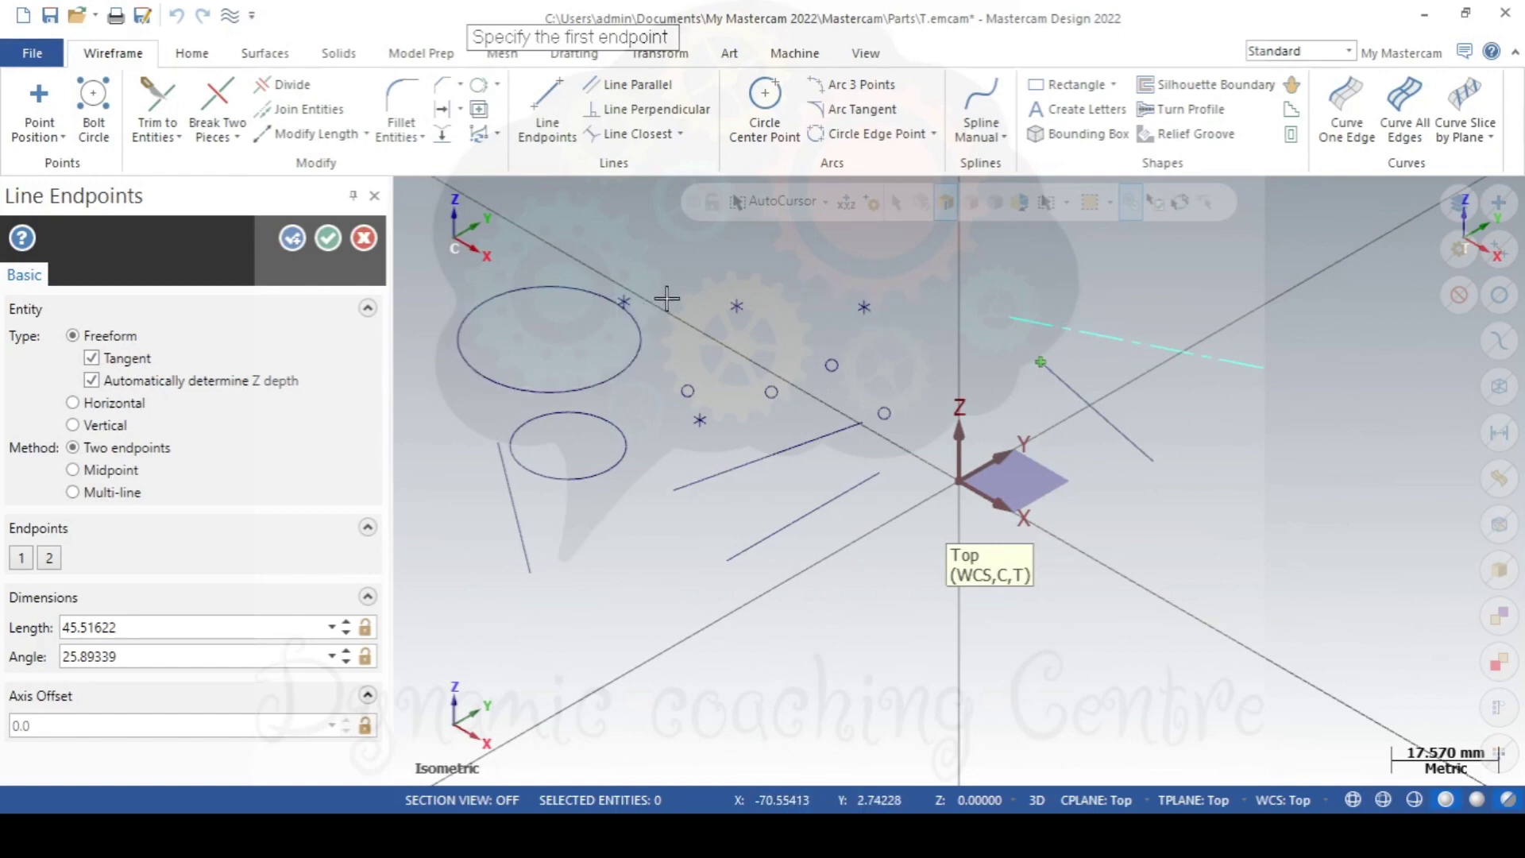
Change the line above the origin to the solid line style and the thickest line width.
right_click(676, 252)
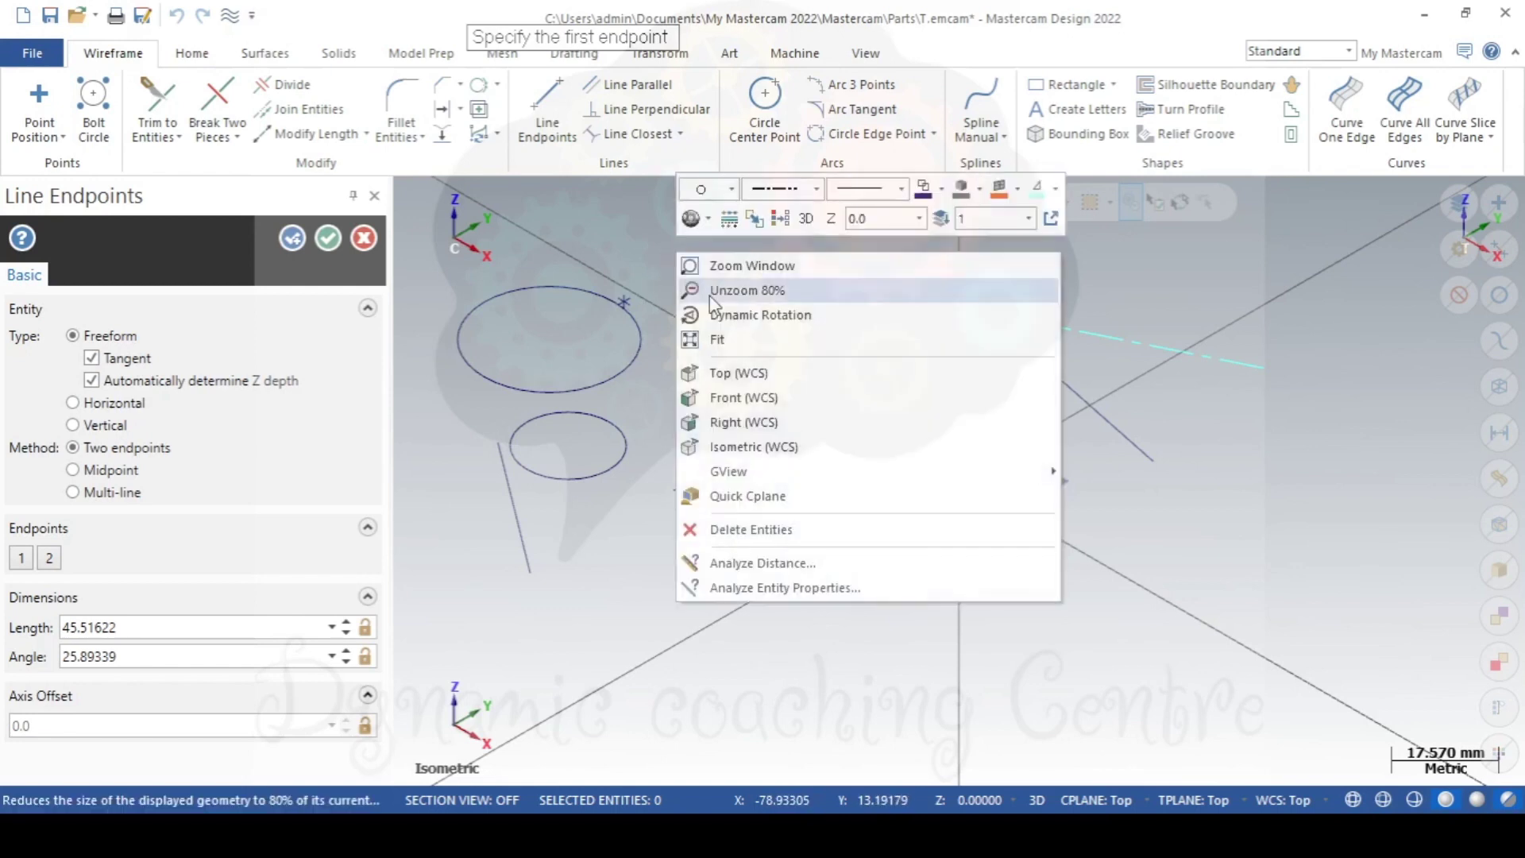
click(874, 193)
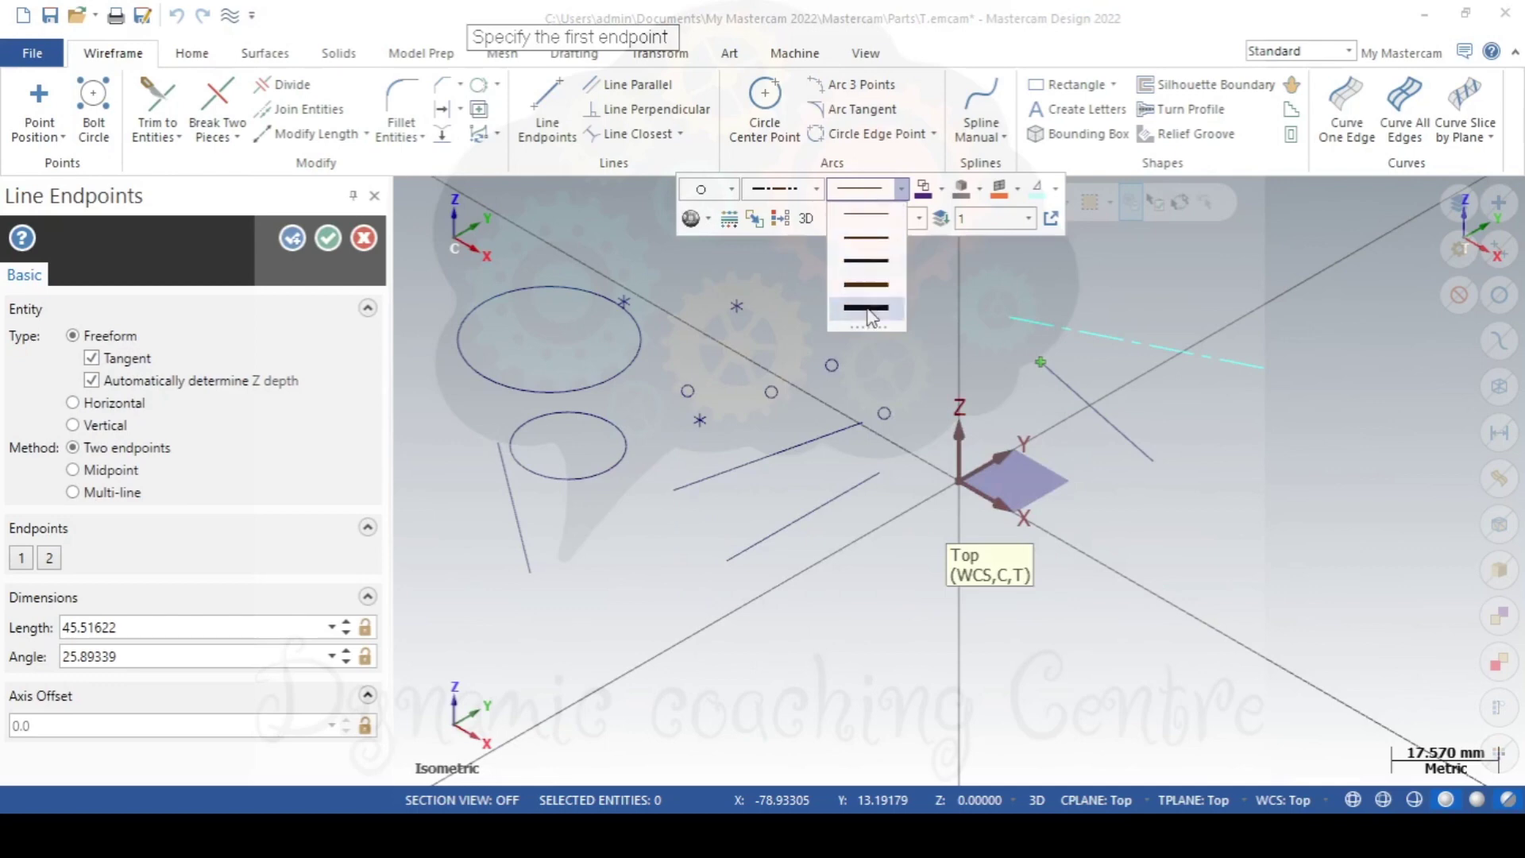
click(810, 191)
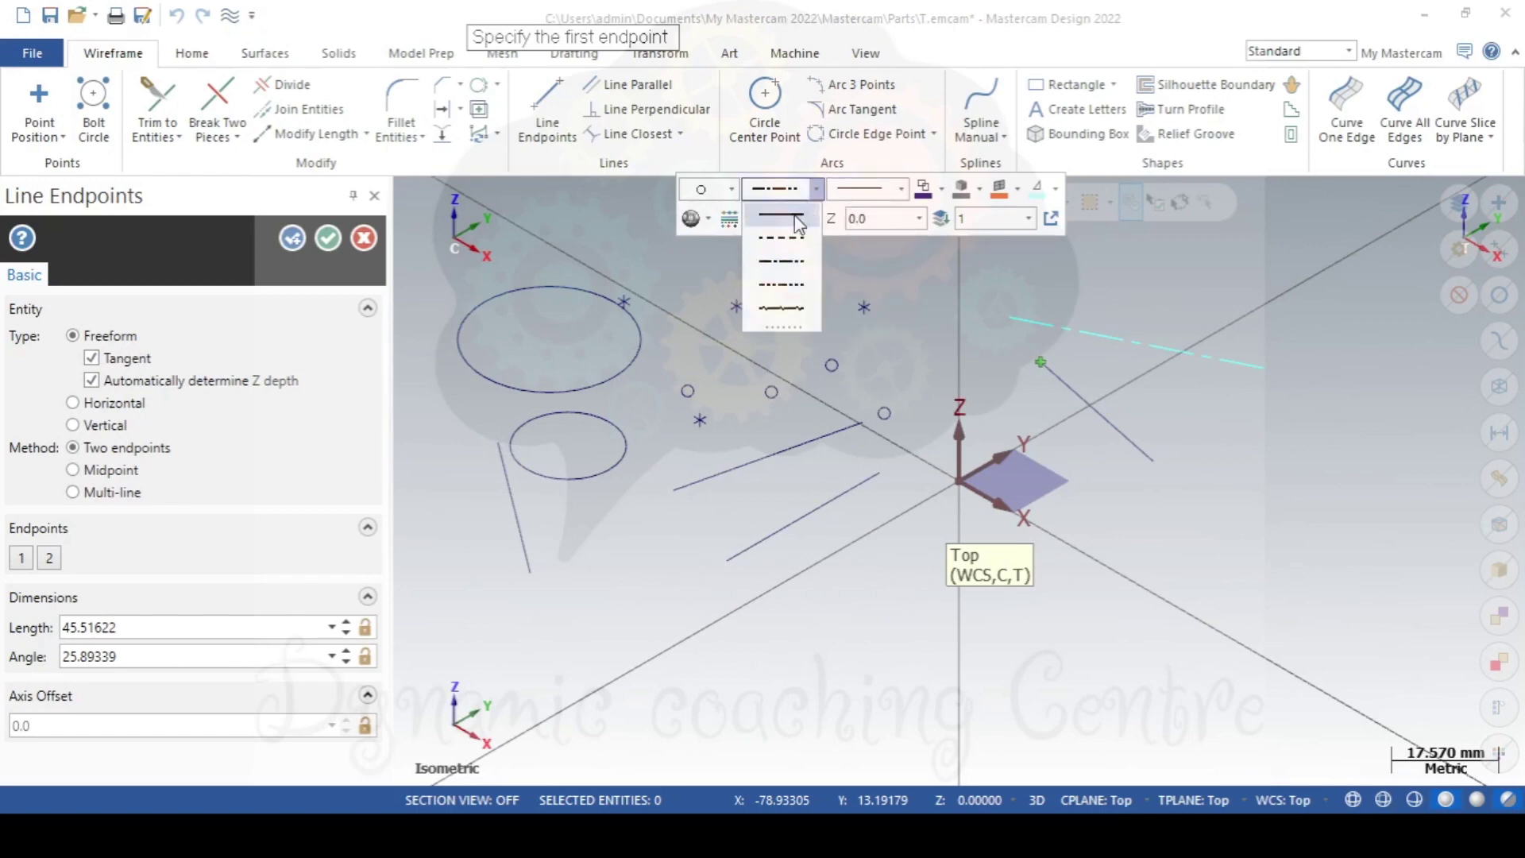
click(798, 224)
right_click(841, 310)
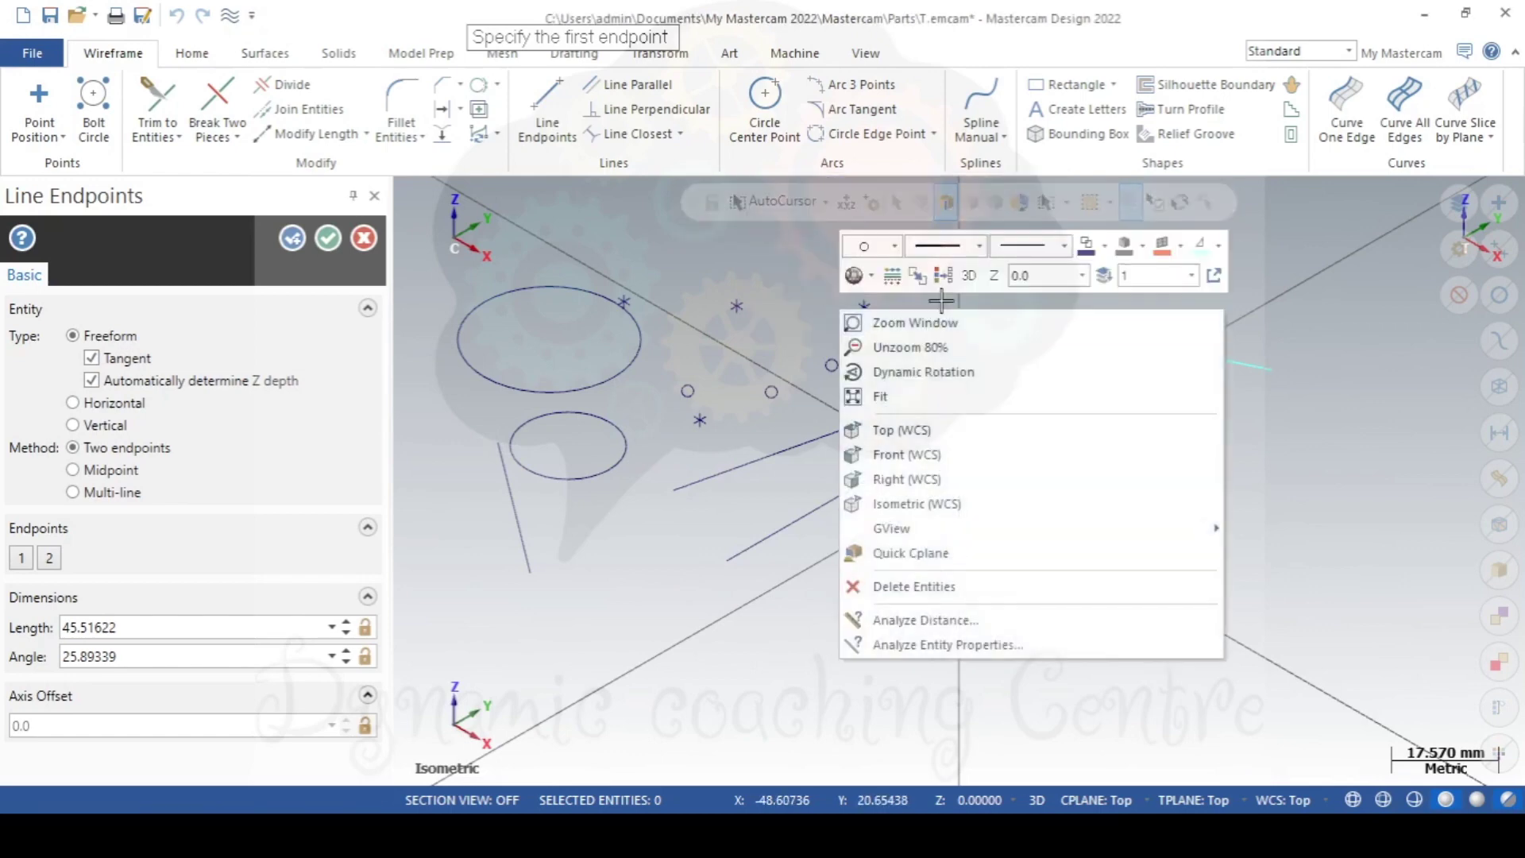
click(1049, 248)
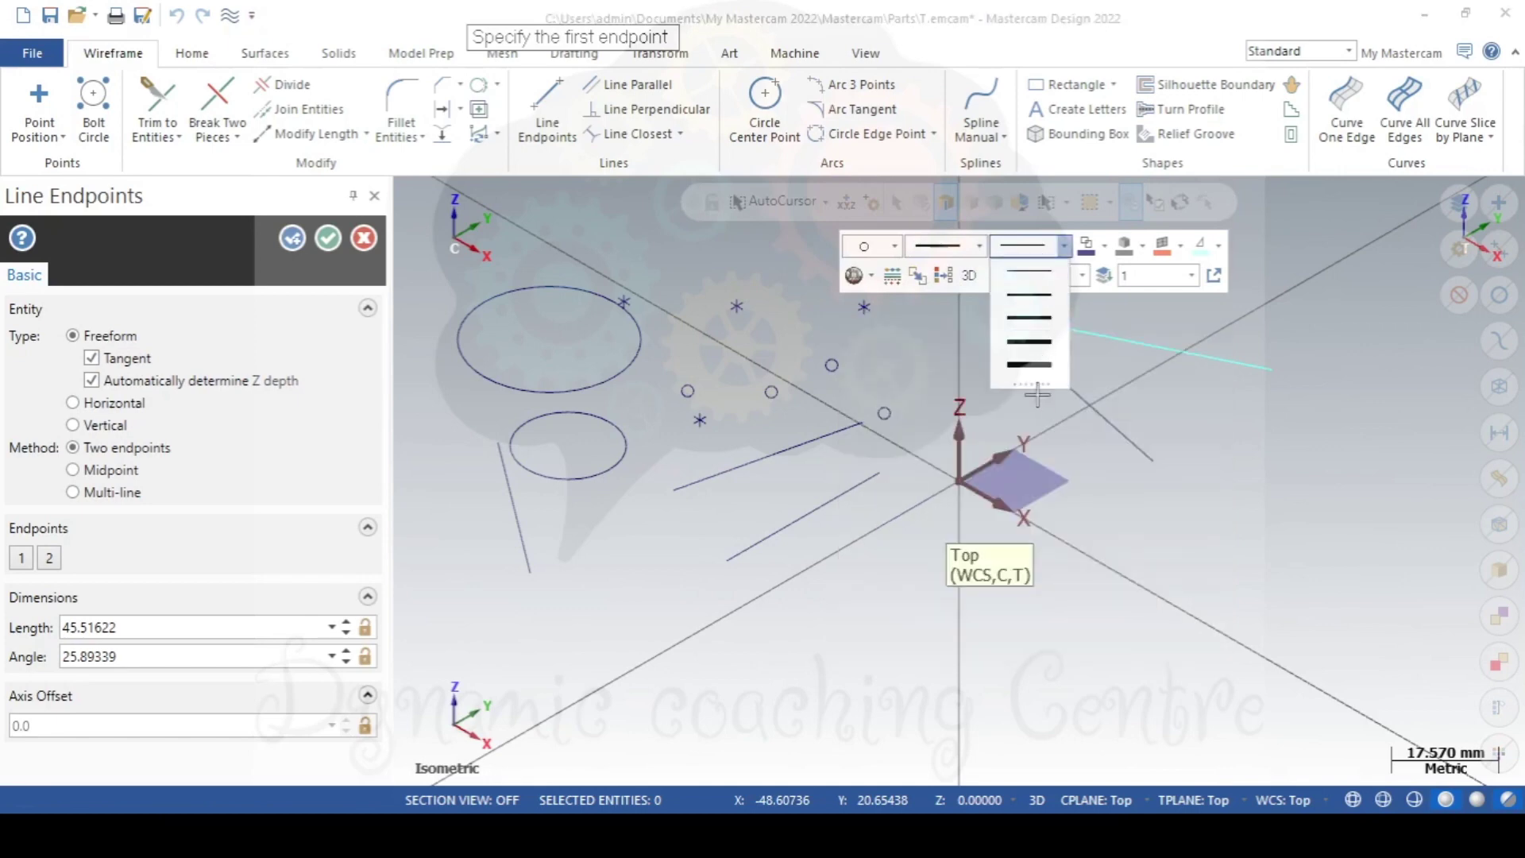
click(1029, 364)
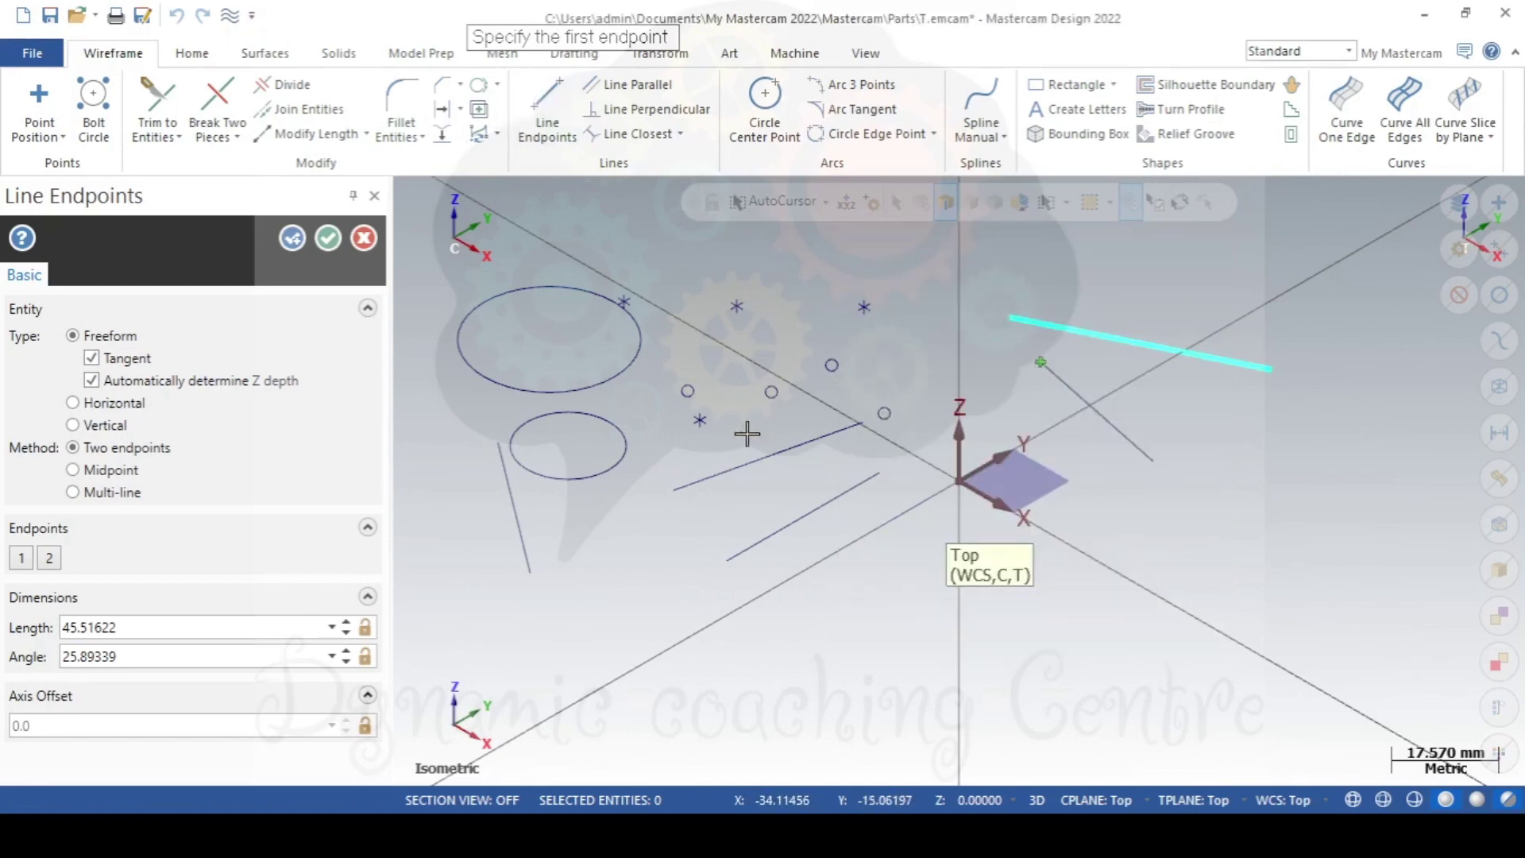
Draw two thick lines, one about 43.8 mm at 82° between the thin parallel lines and one about 16.7 mm at 54° among the points.
click(649, 553)
click(858, 465)
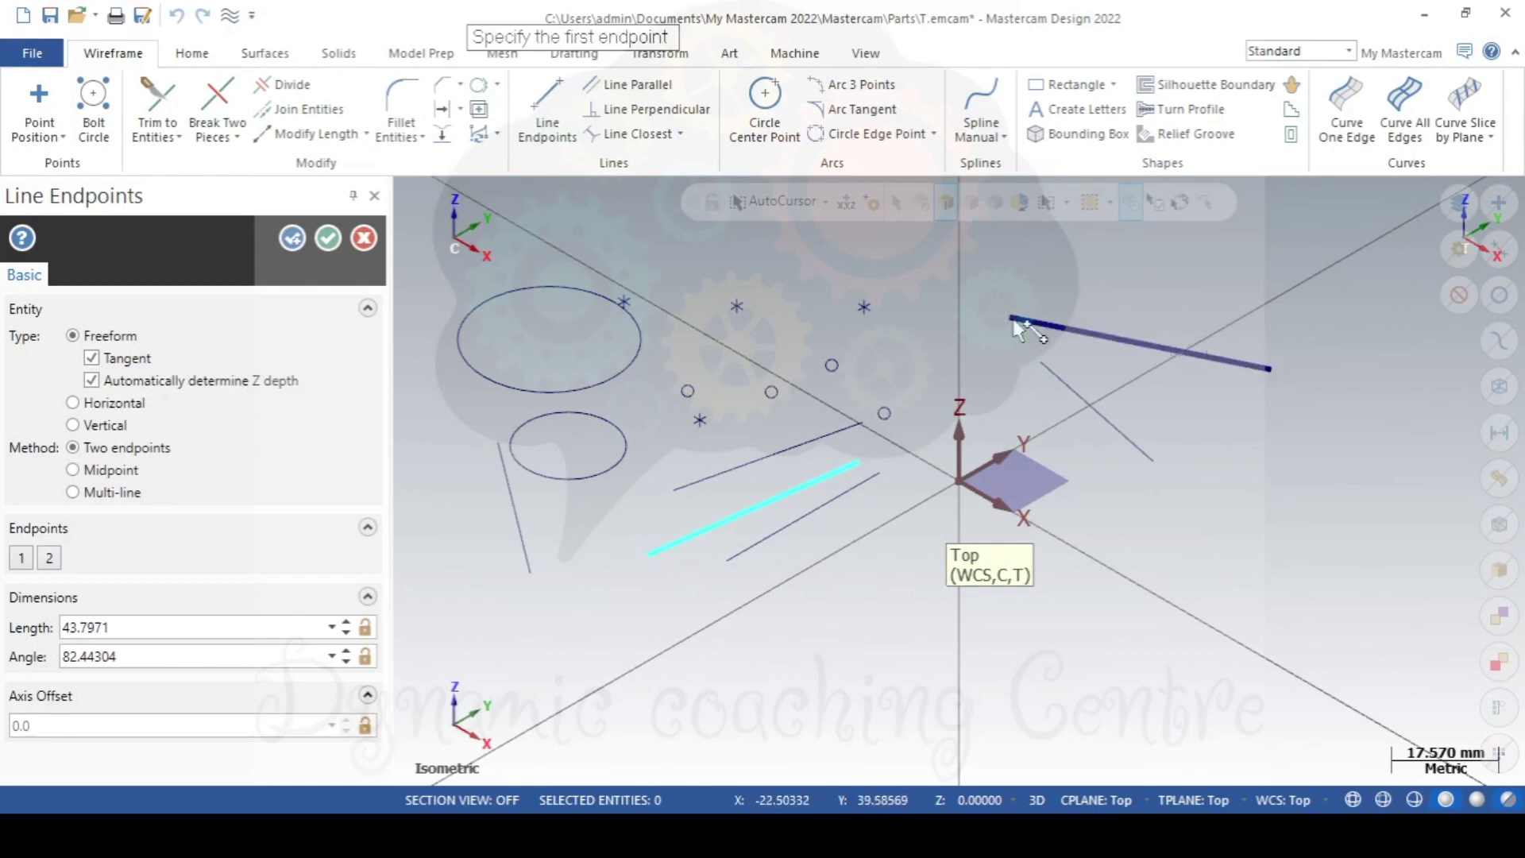
right_click(930, 289)
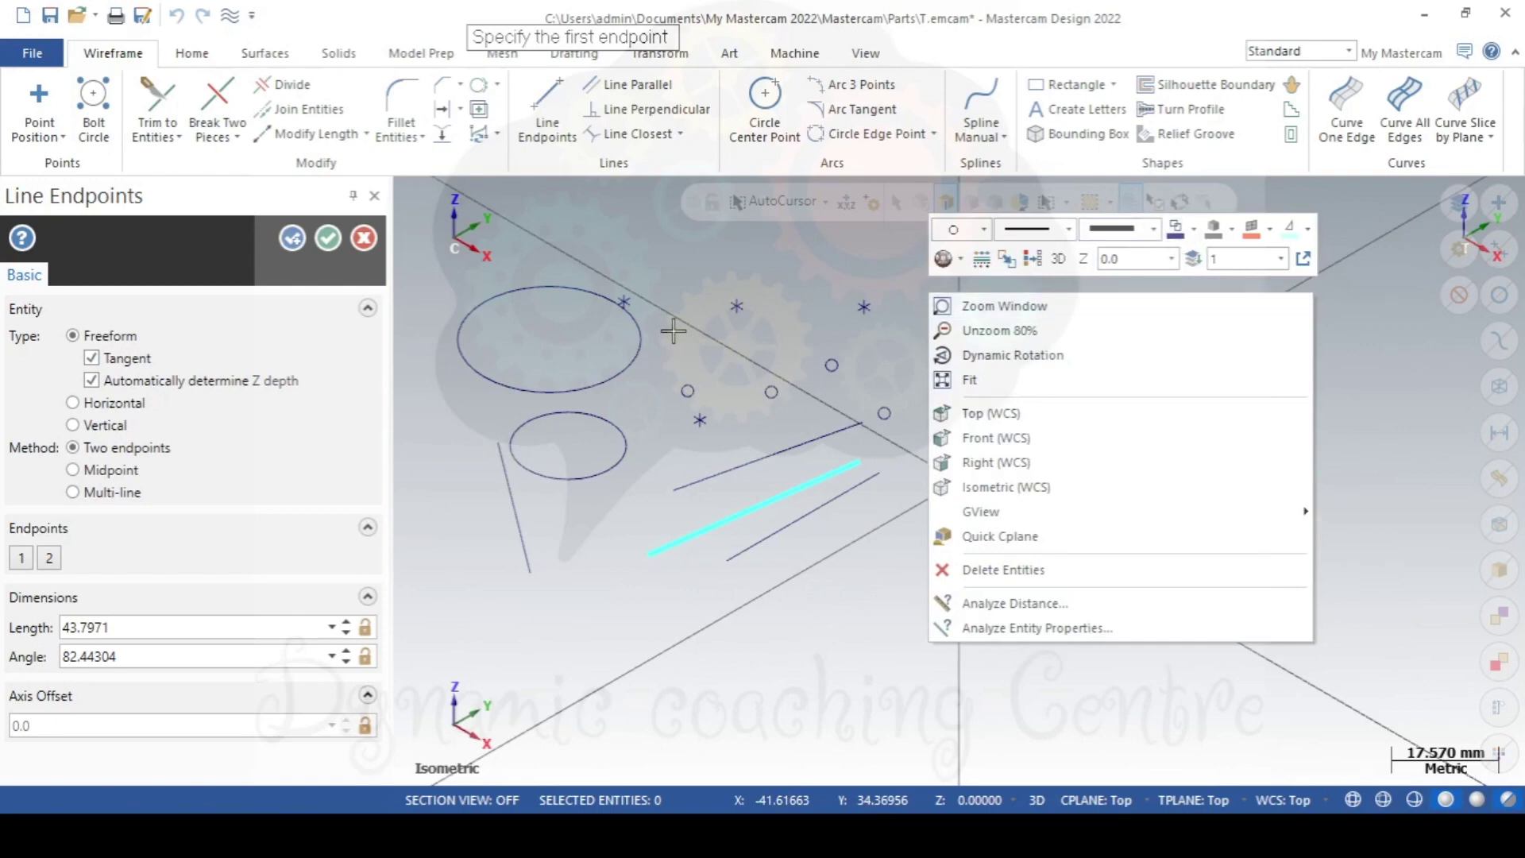
click(706, 353)
click(804, 344)
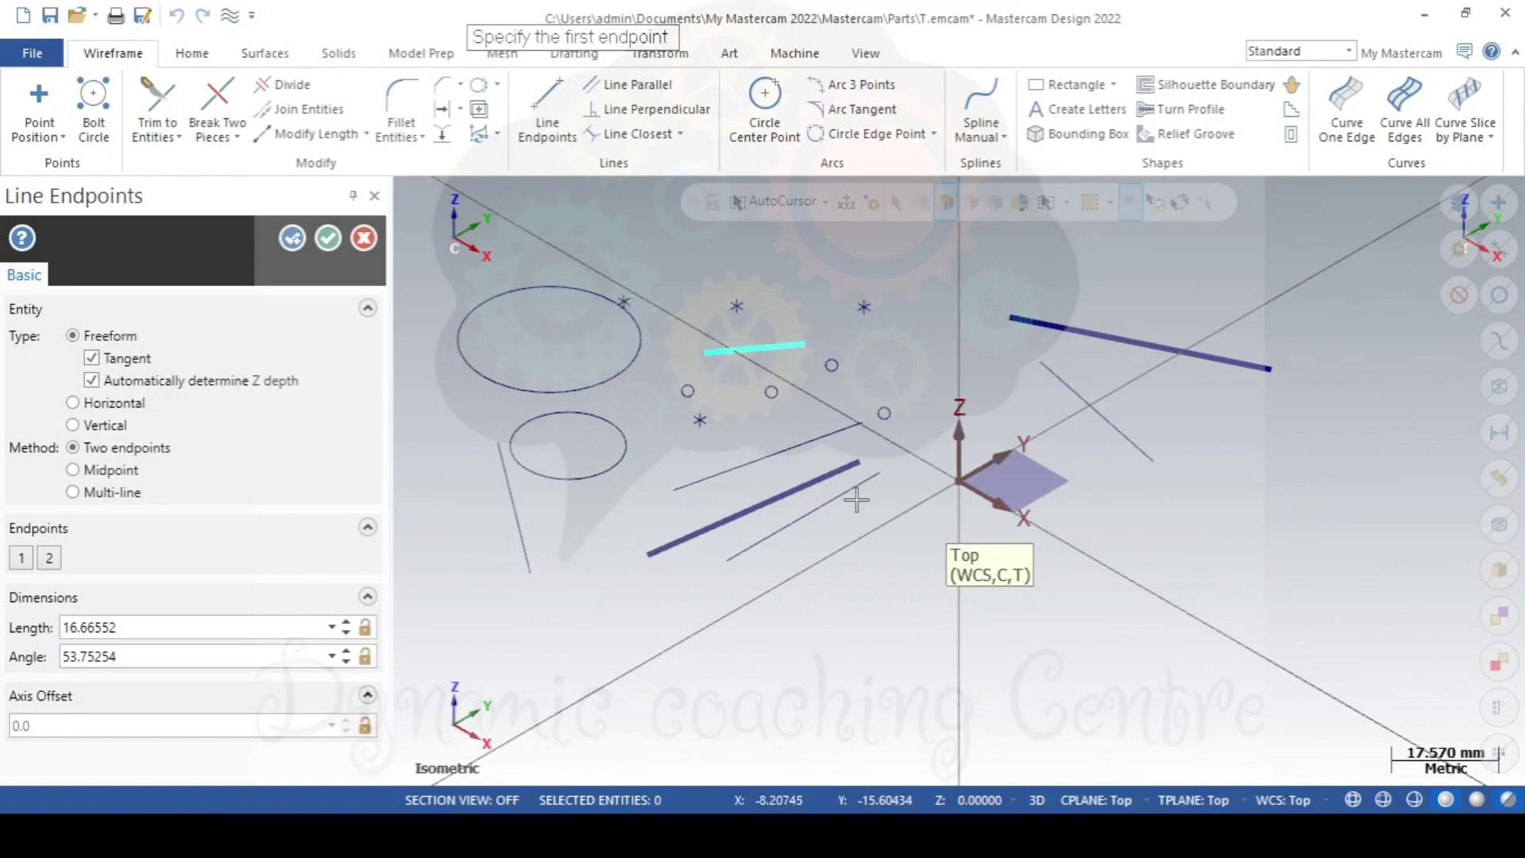
Set the wireframe color to red, draw a line about 26.4 mm long at about 339° beside the short thick line, and finish the command.
right_click(671, 270)
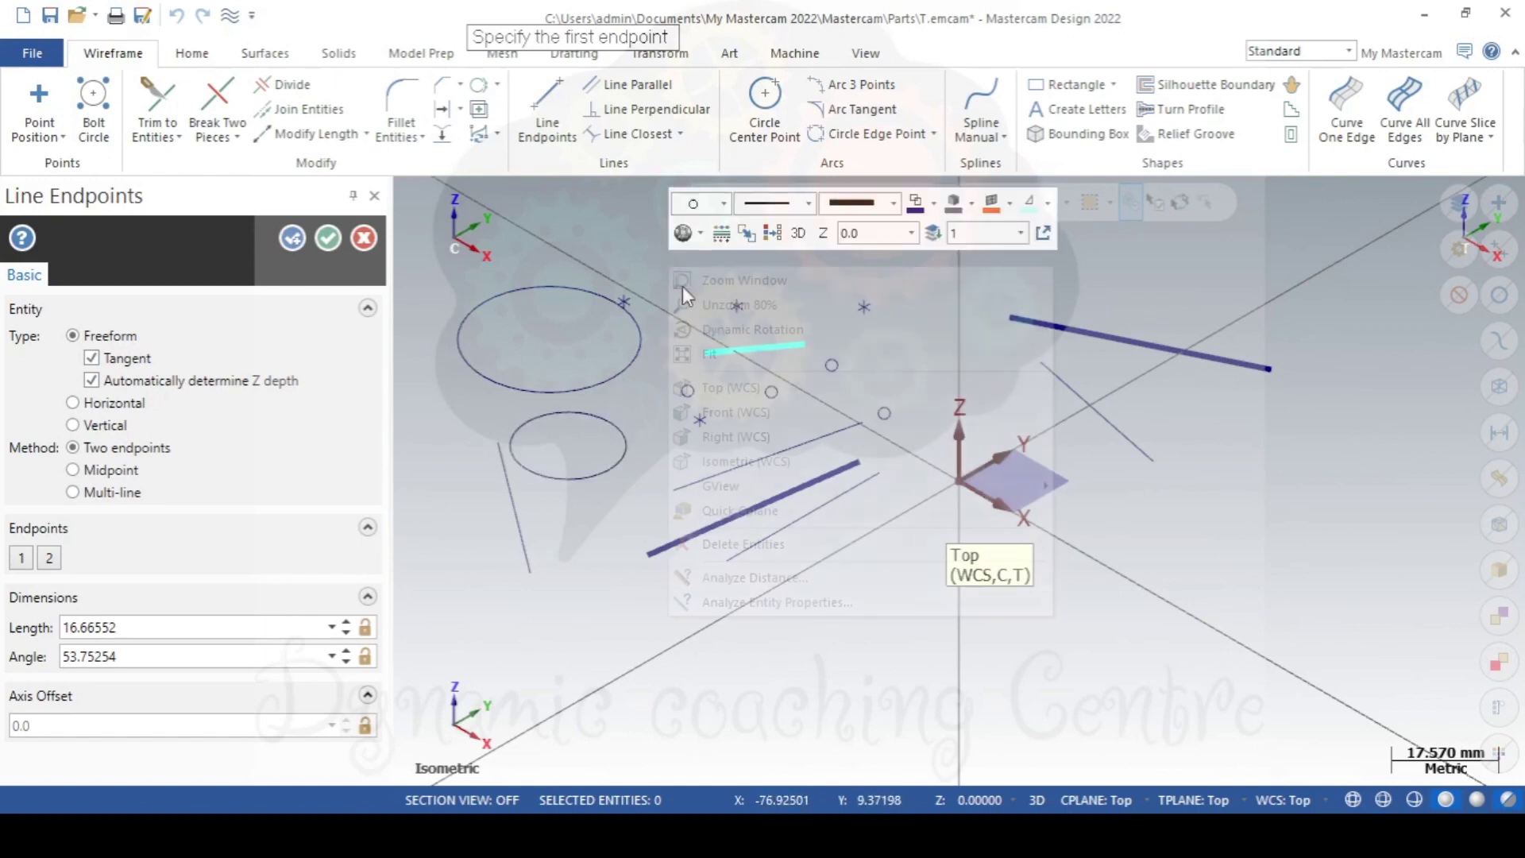
click(924, 203)
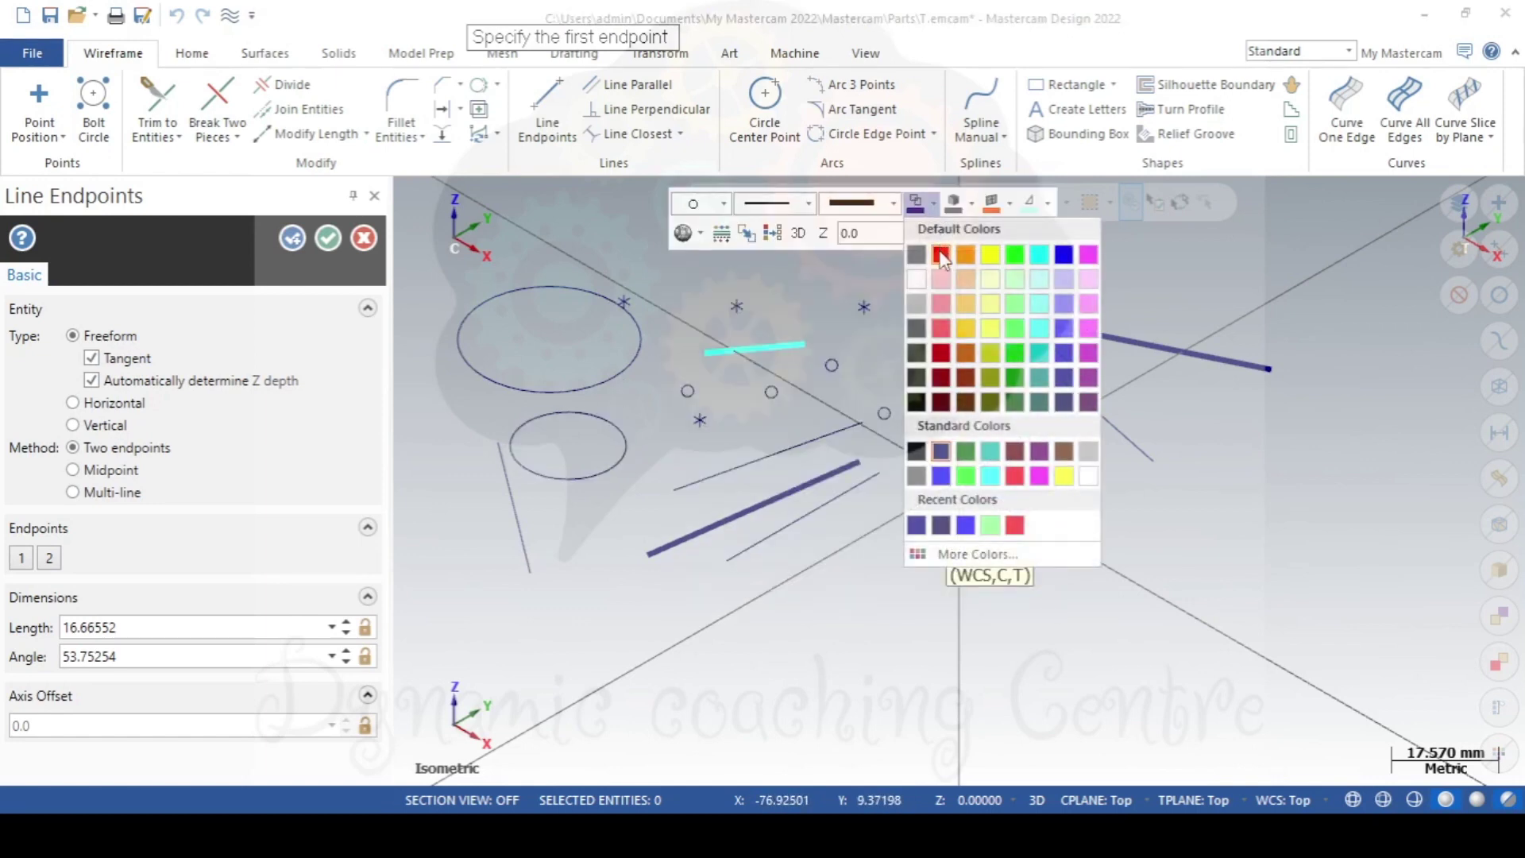
click(942, 256)
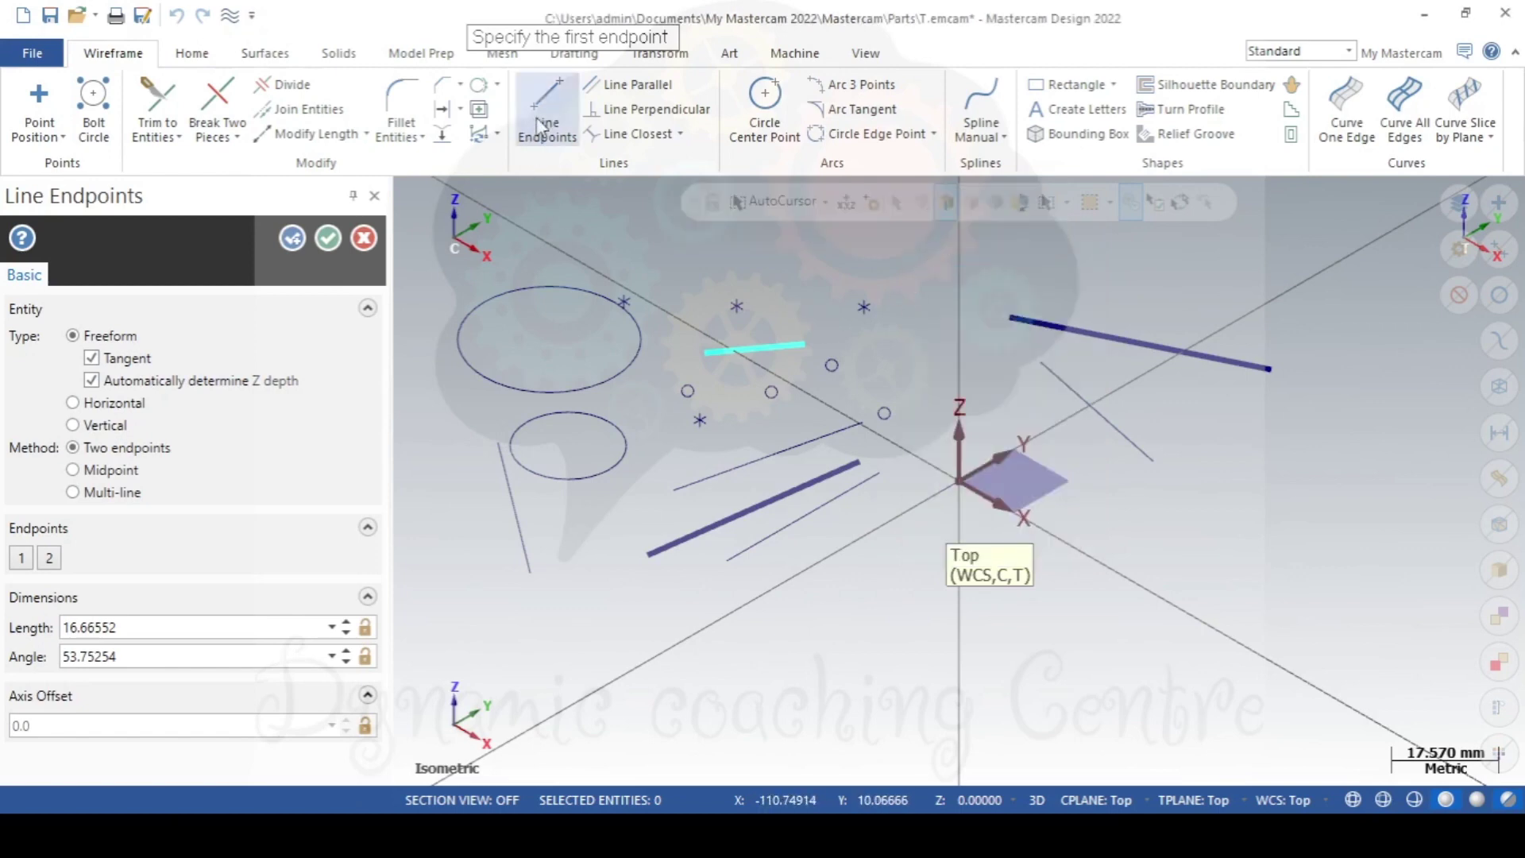
click(818, 282)
click(882, 367)
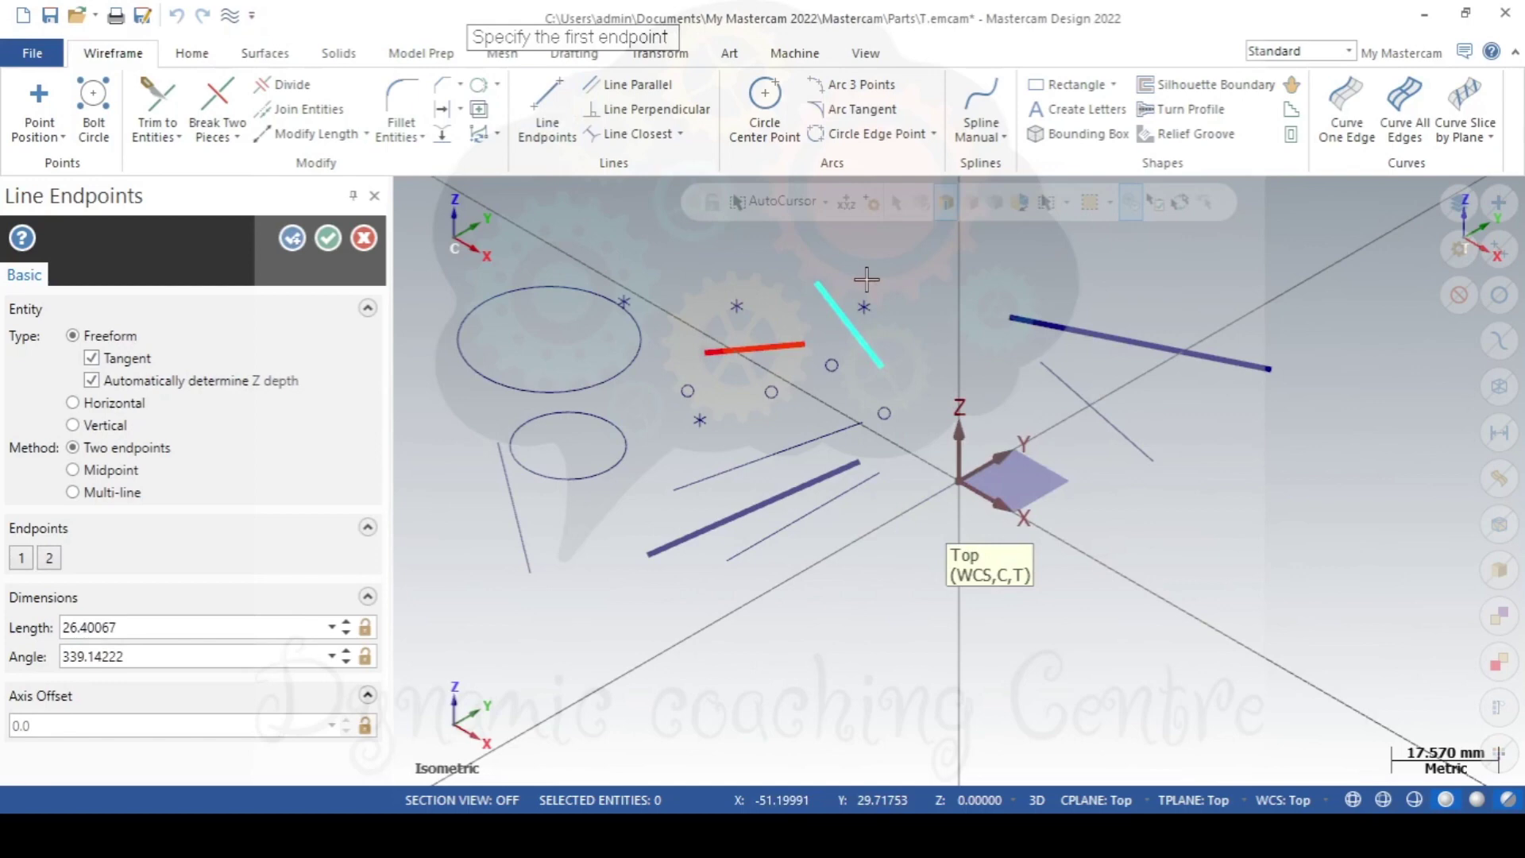
key(Escape)
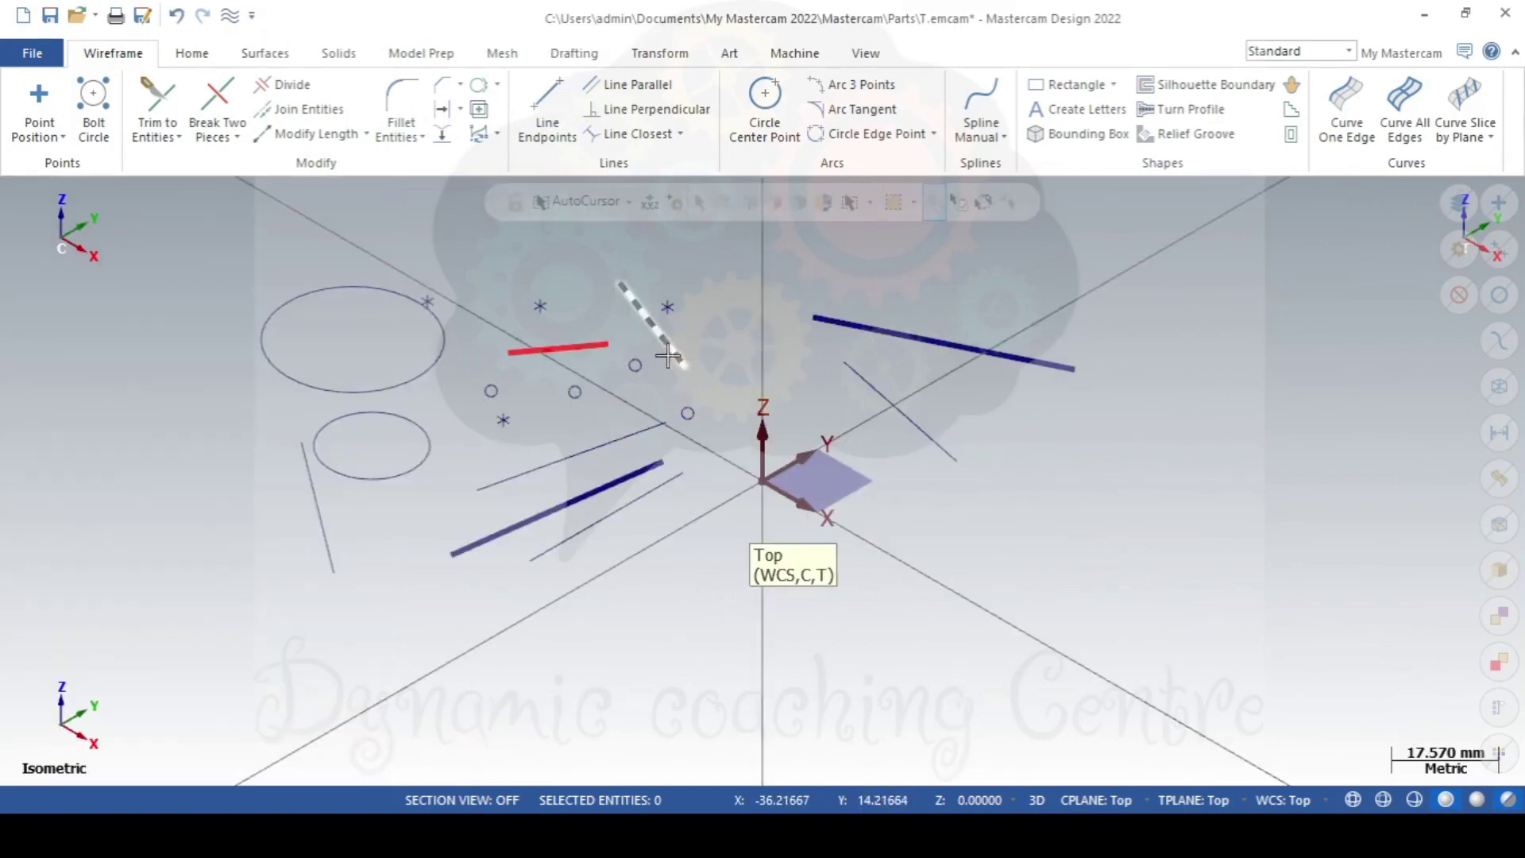
Set the default solid color to light yellow.
right_click(721, 283)
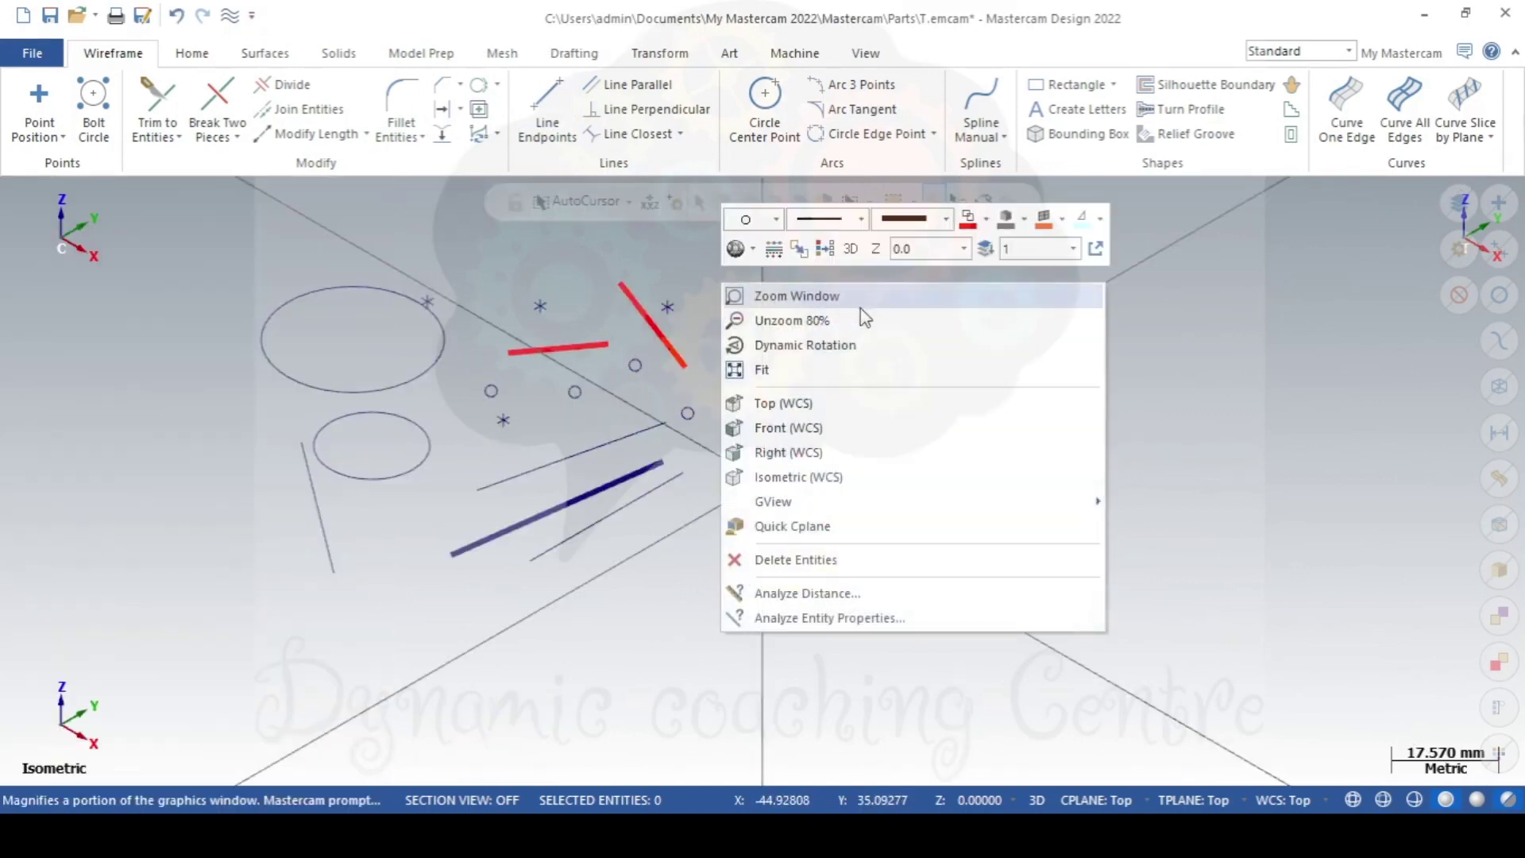
click(1009, 226)
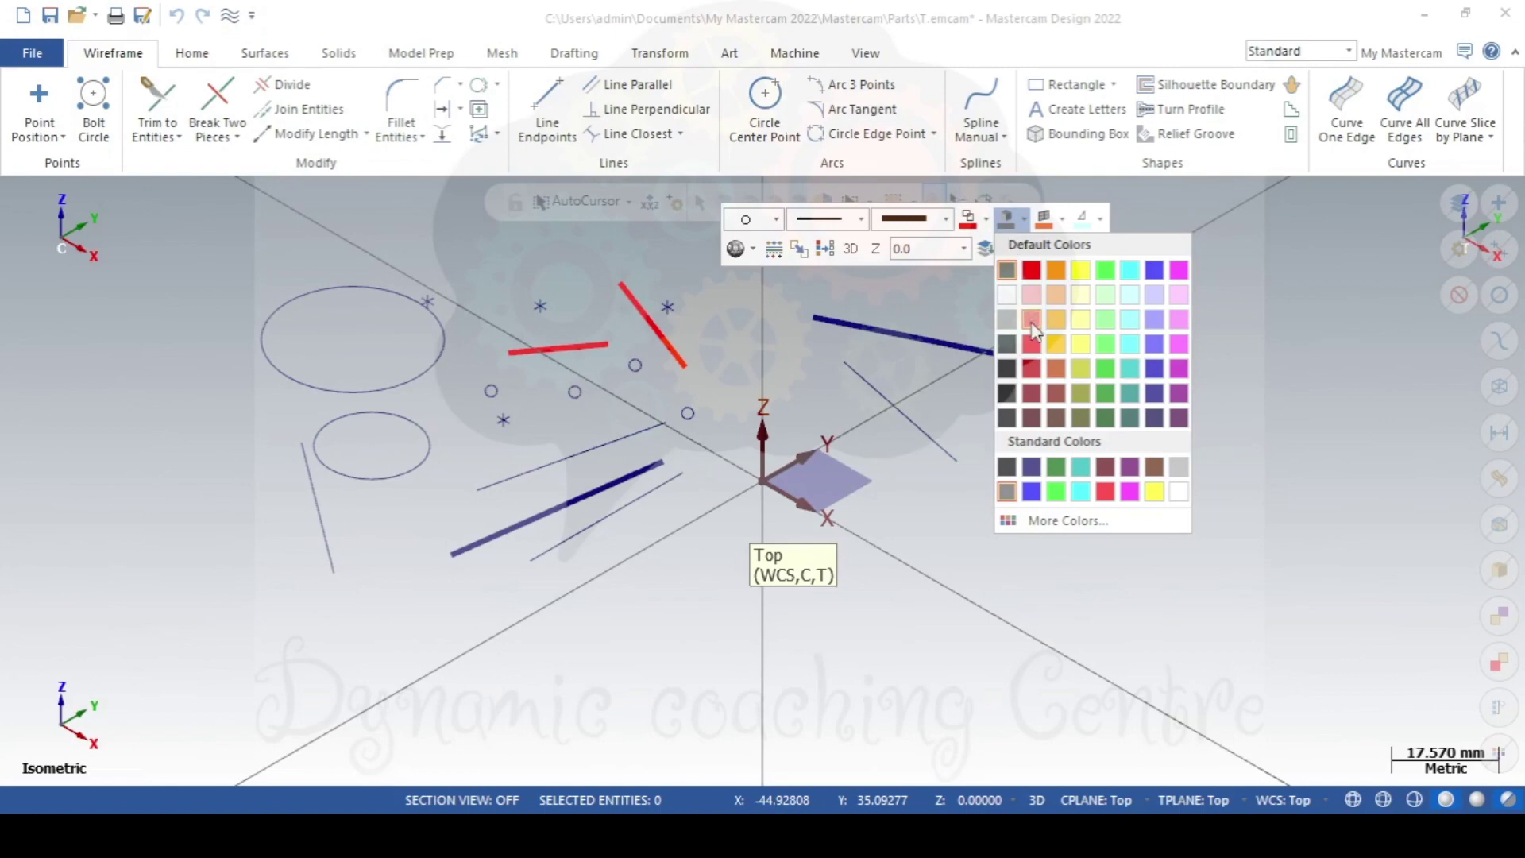
click(1086, 326)
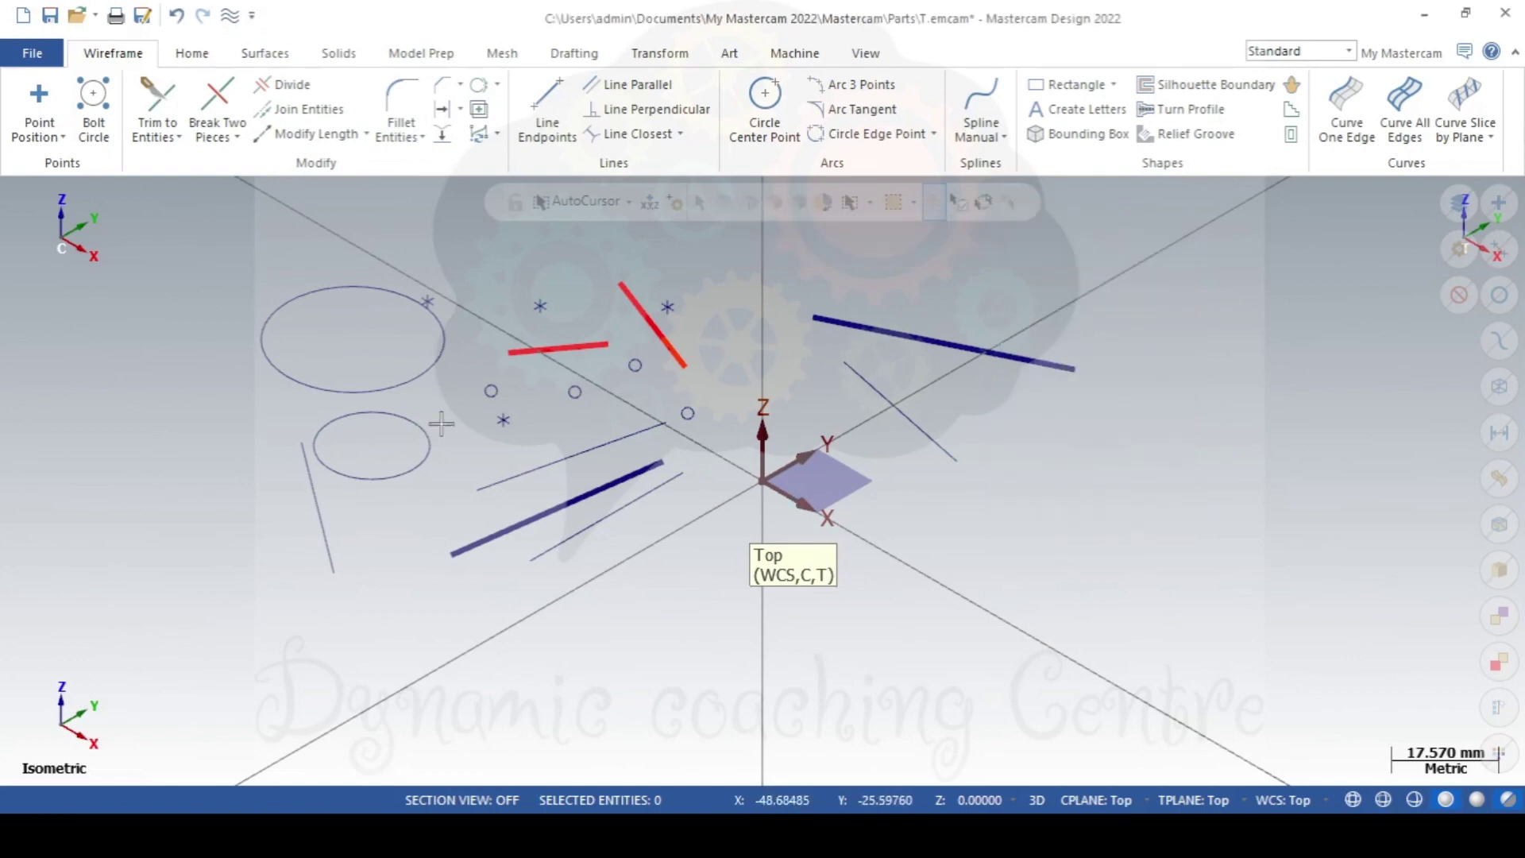
Create a primitive solid cylinder of about 15.2 mm radius and 20.8 mm height over the large circle.
click(361, 54)
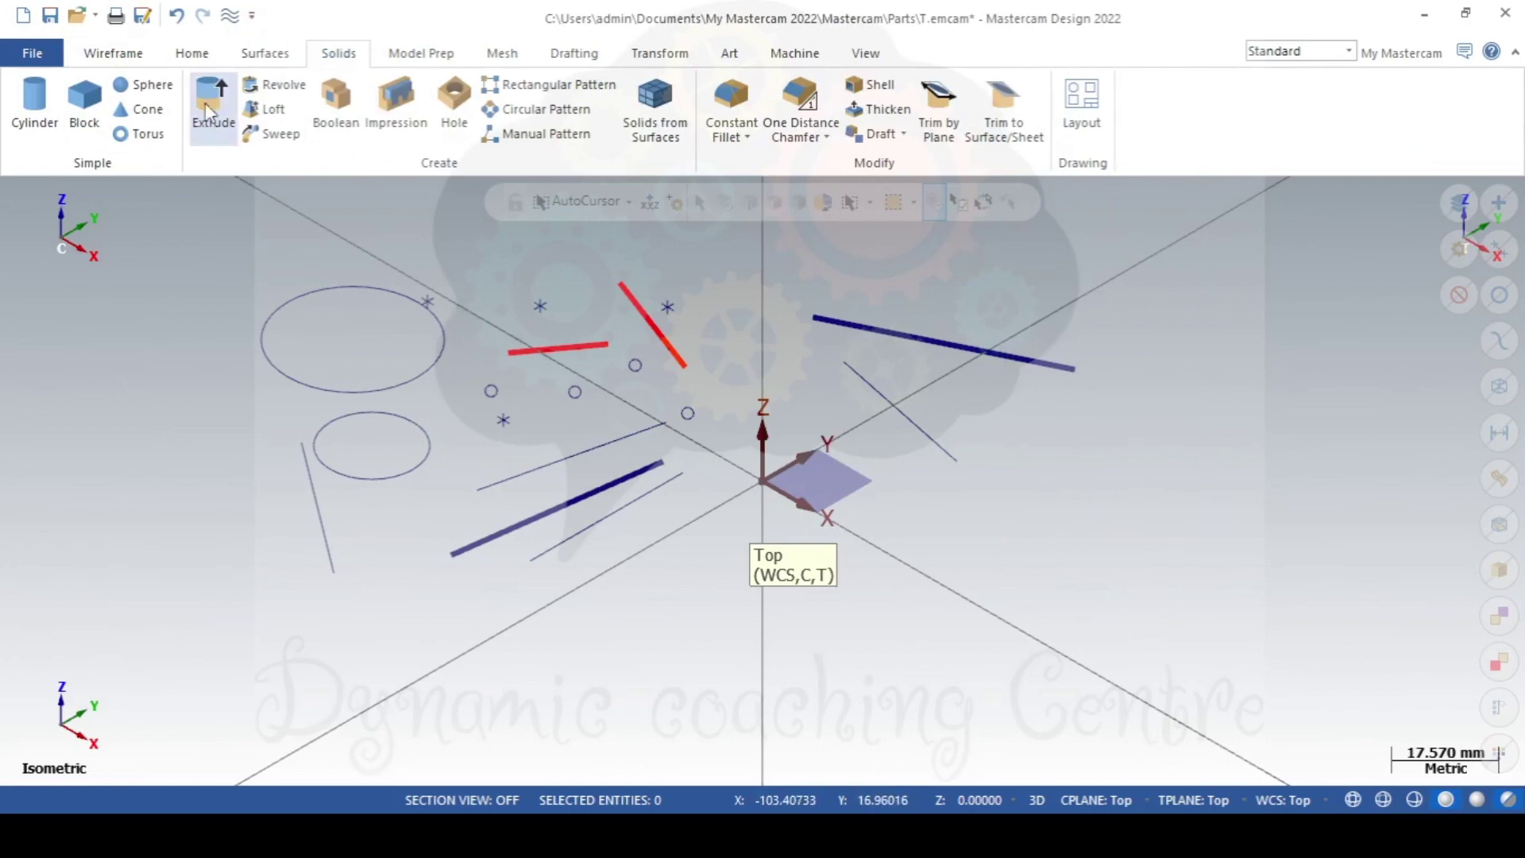
click(26, 121)
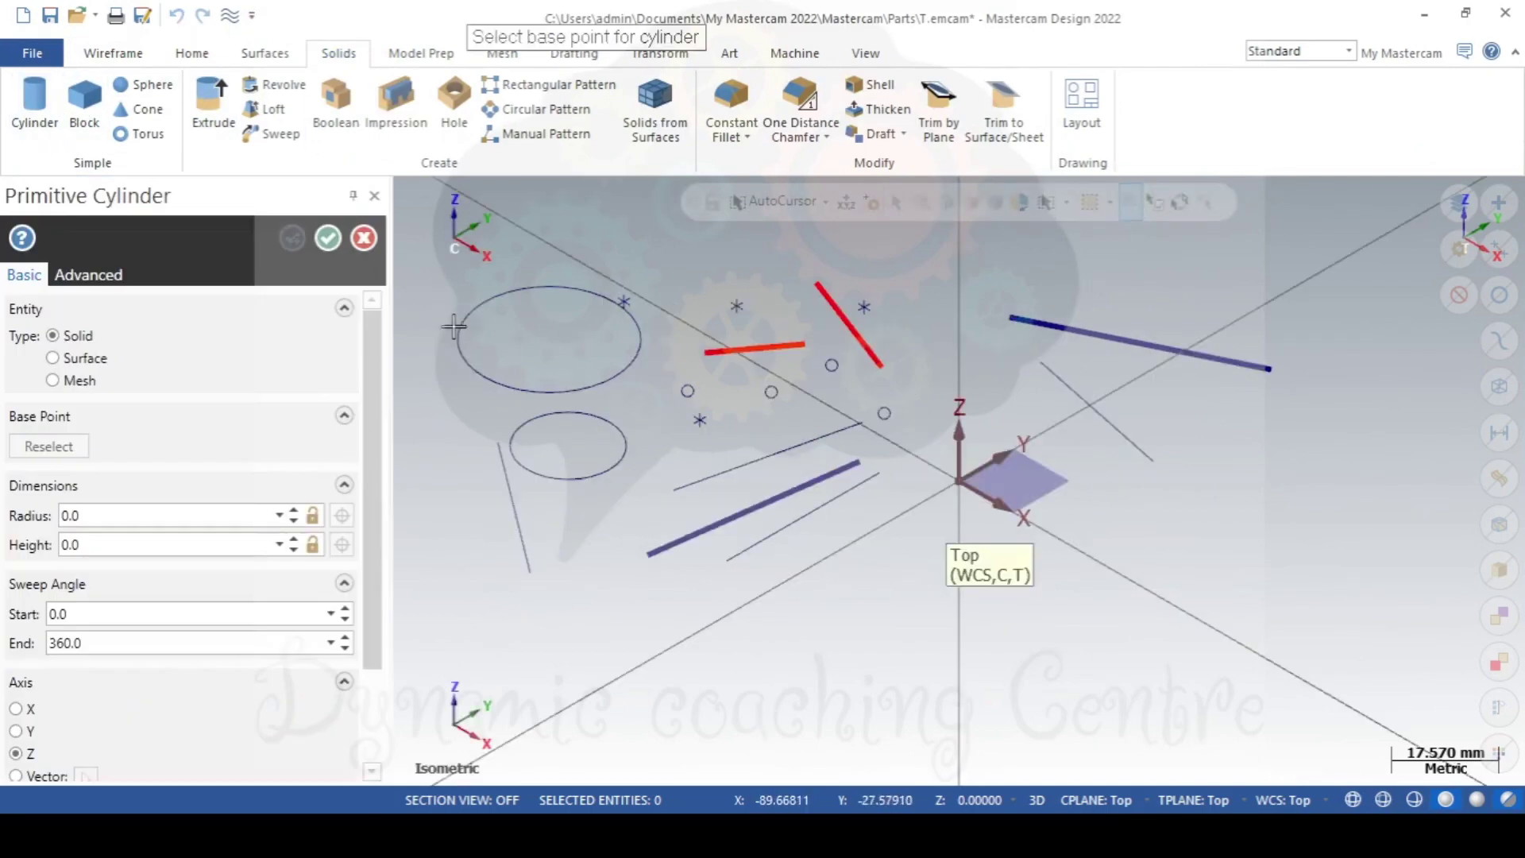
click(592, 356)
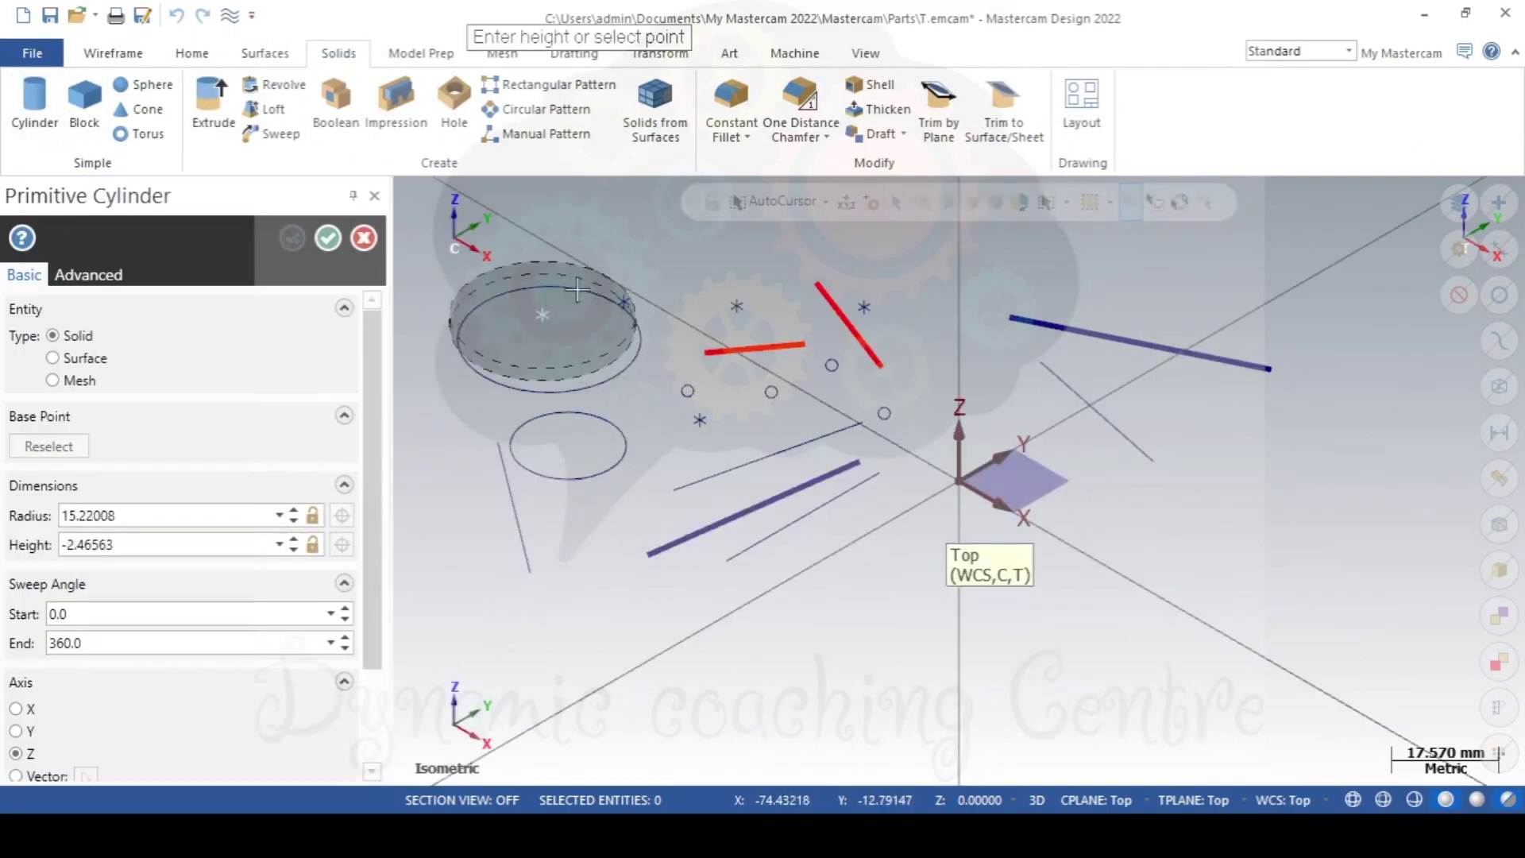
click(581, 263)
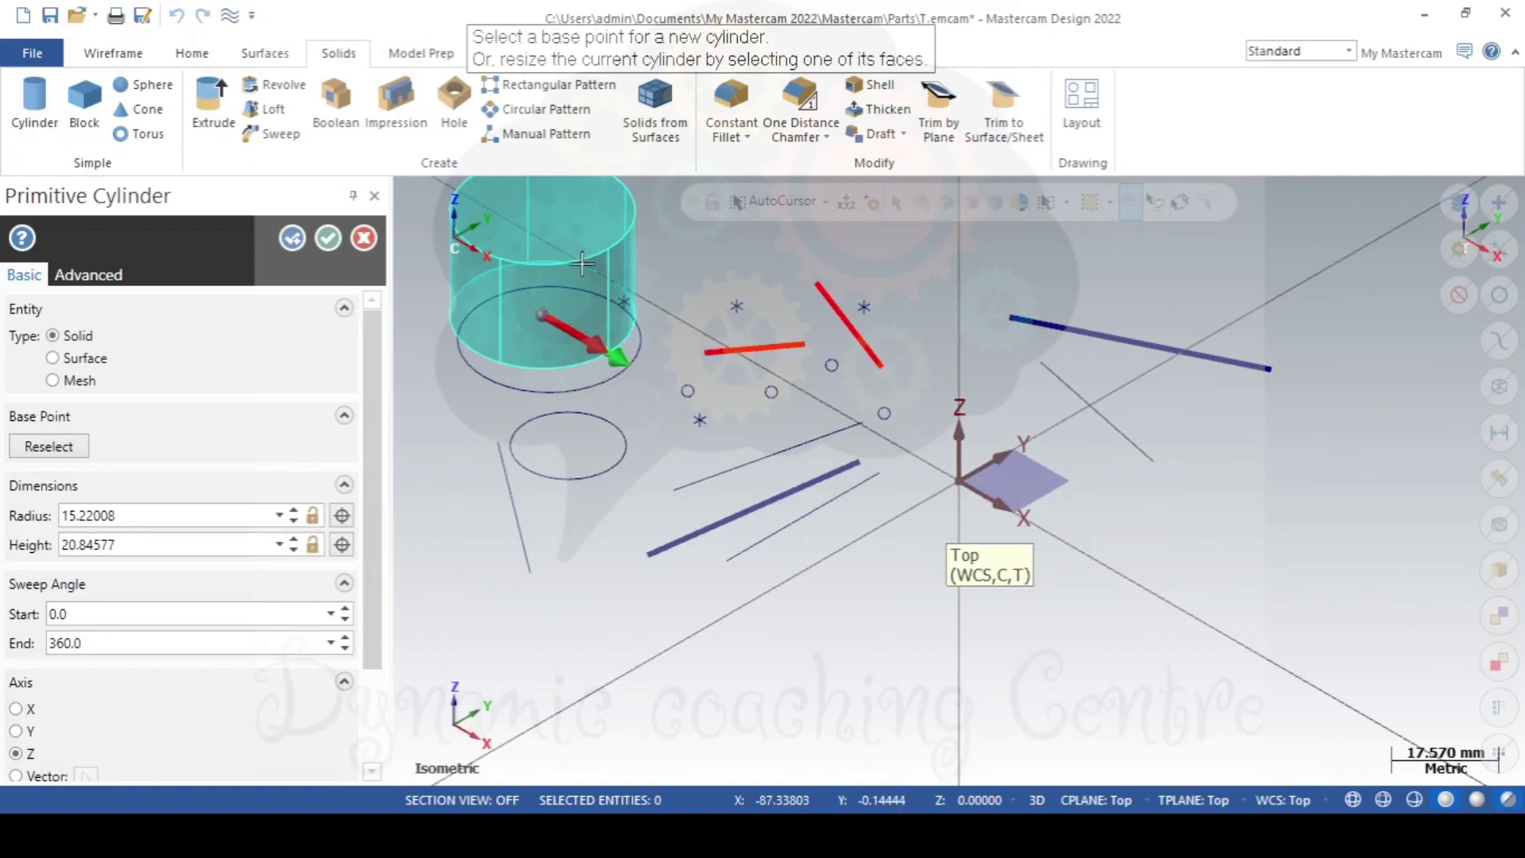
click(327, 238)
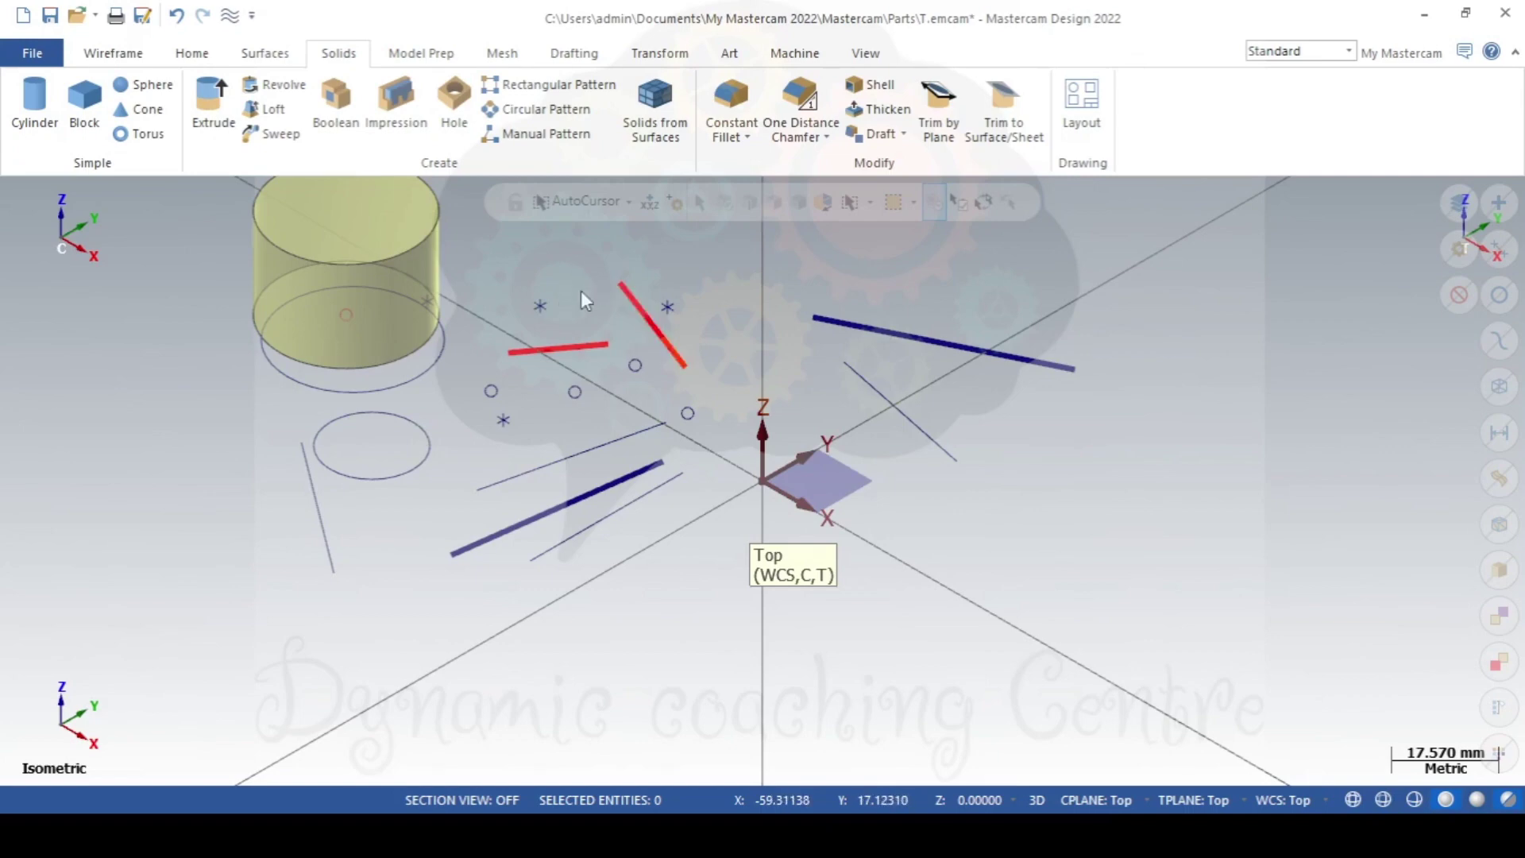
Examine the metal, plastic and glass options in the material gallery.
right_click(584, 295)
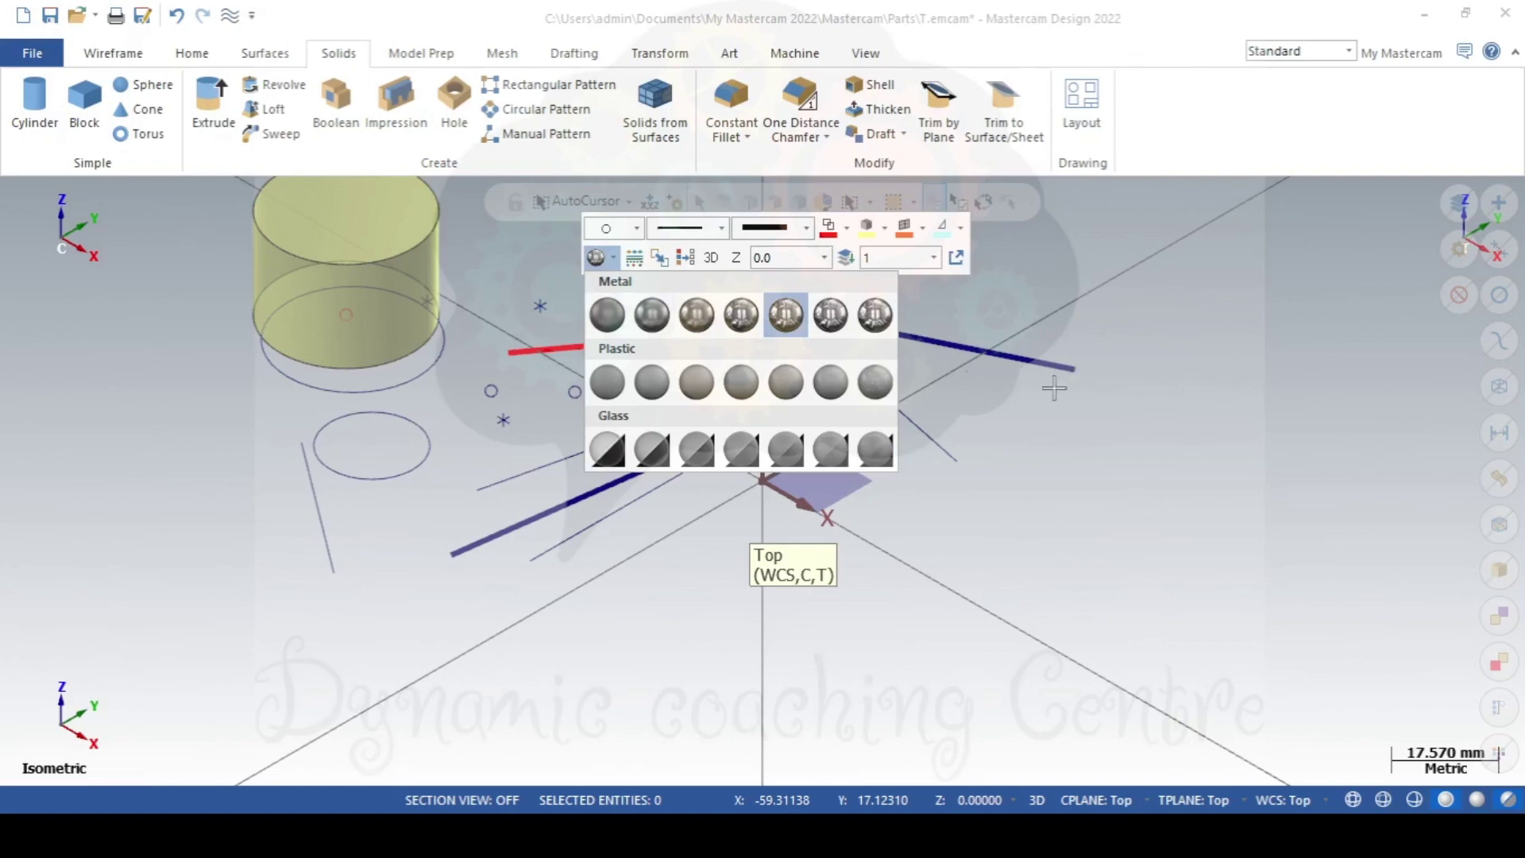
right_click(640, 274)
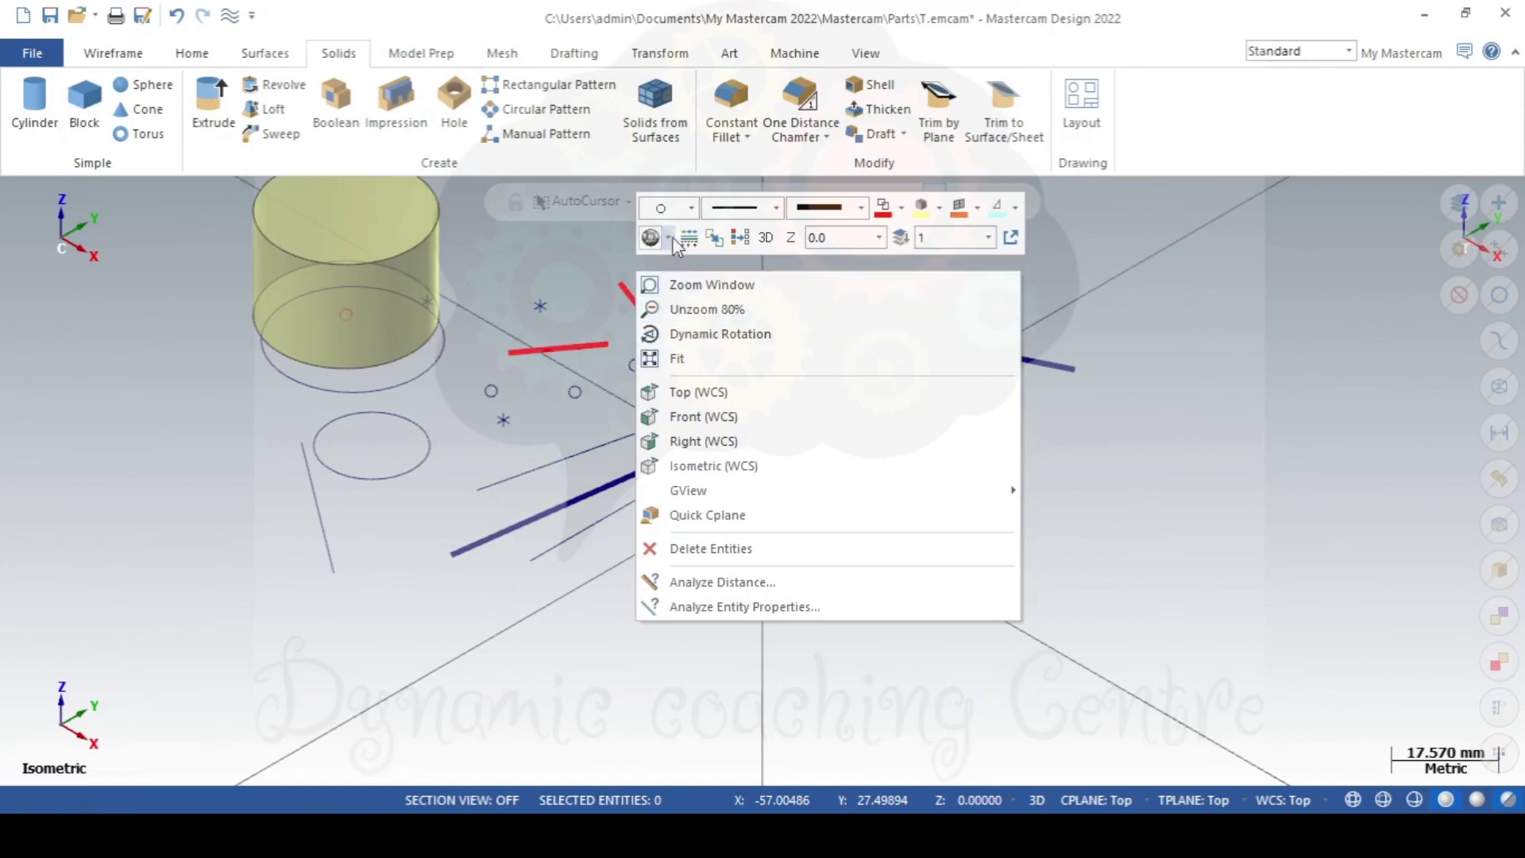
click(699, 280)
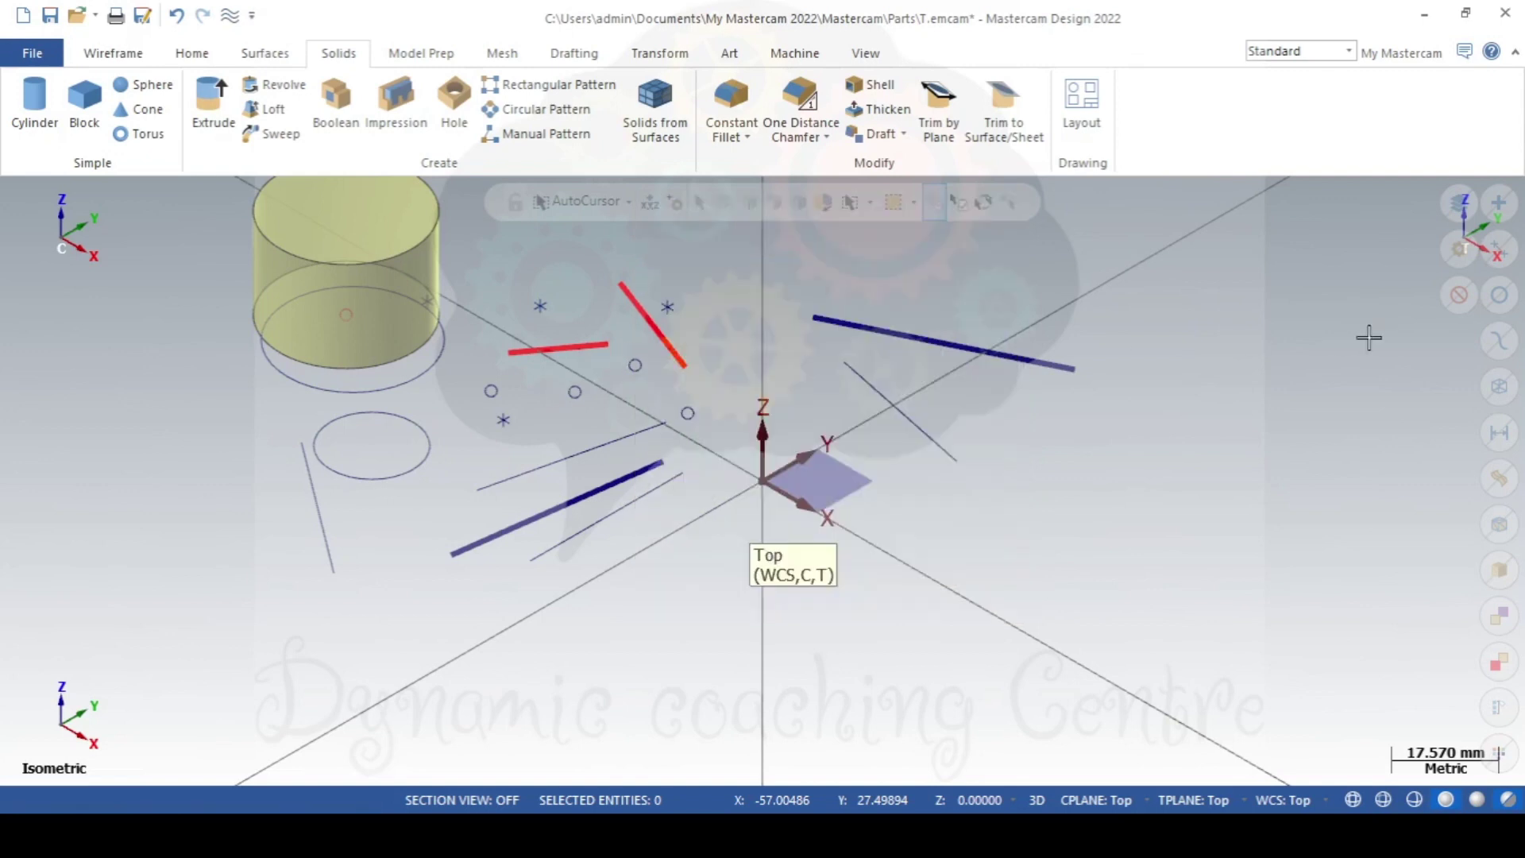
click(906, 412)
click(606, 444)
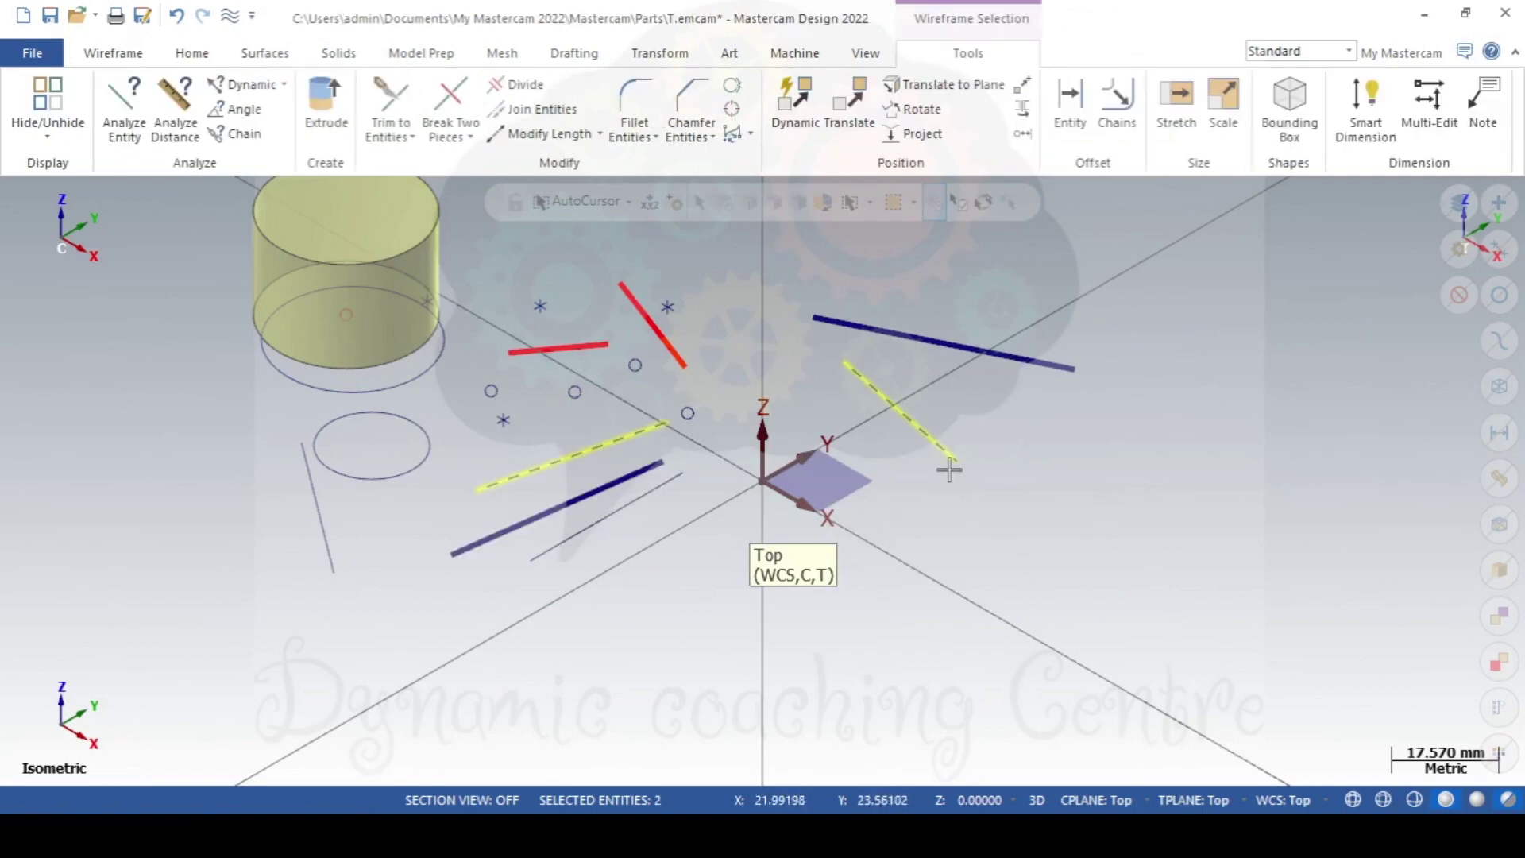
right_click(699, 282)
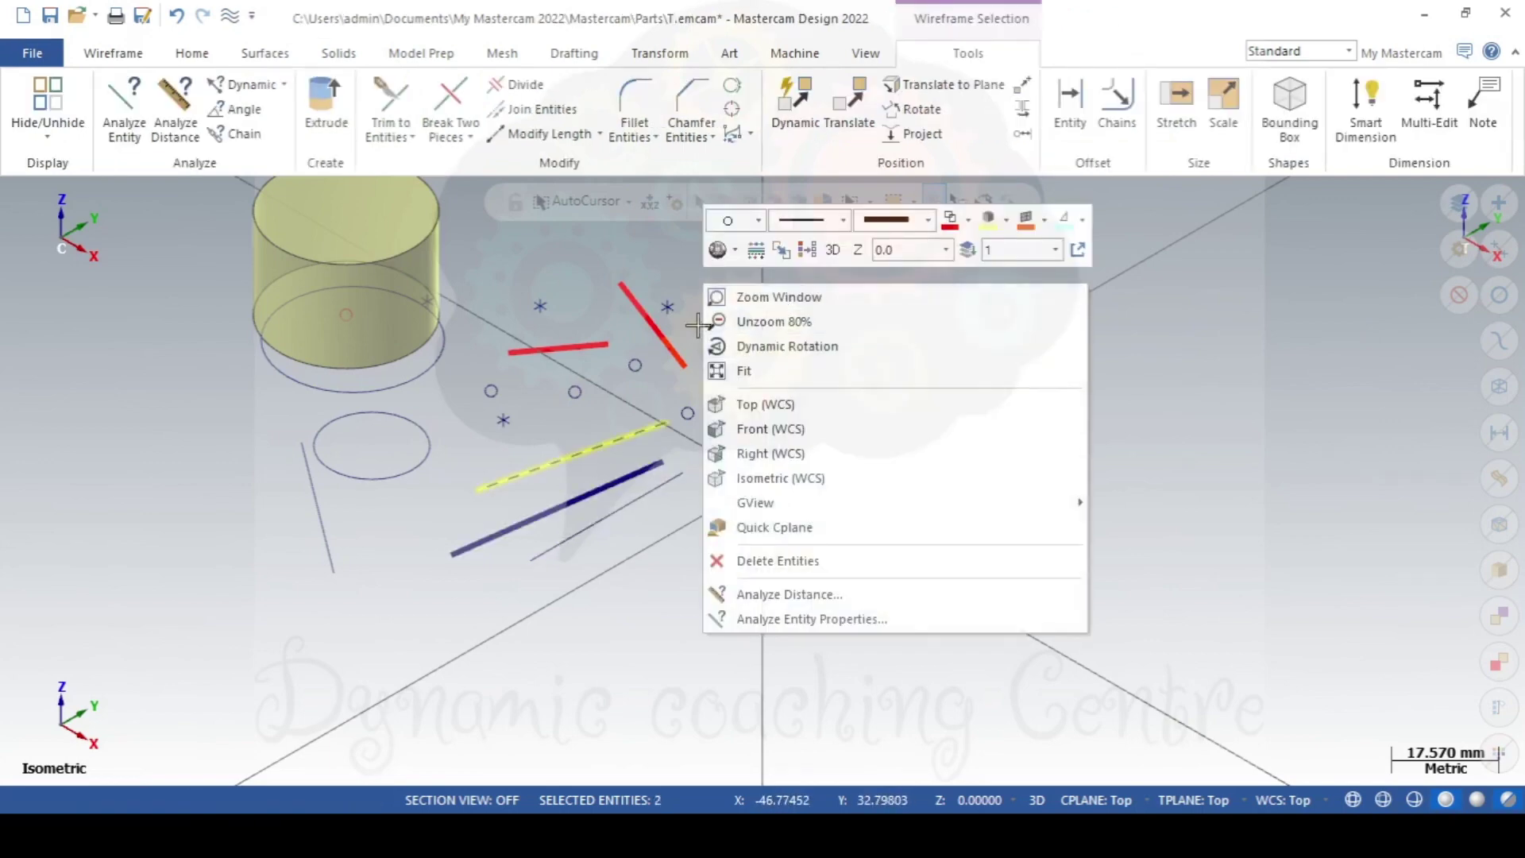
key(Escape)
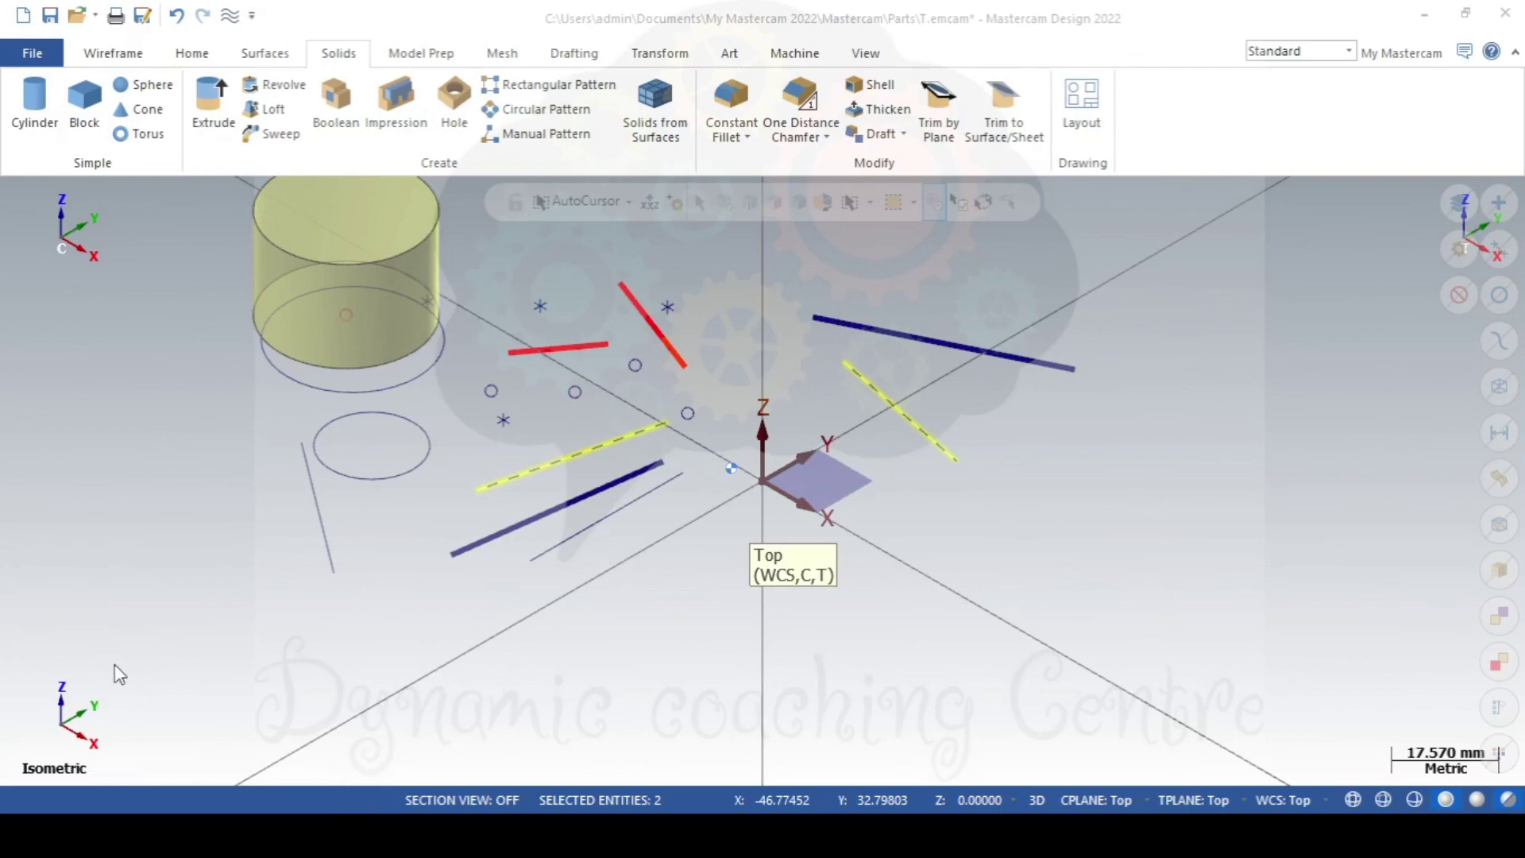
key(Escape)
click(865, 375)
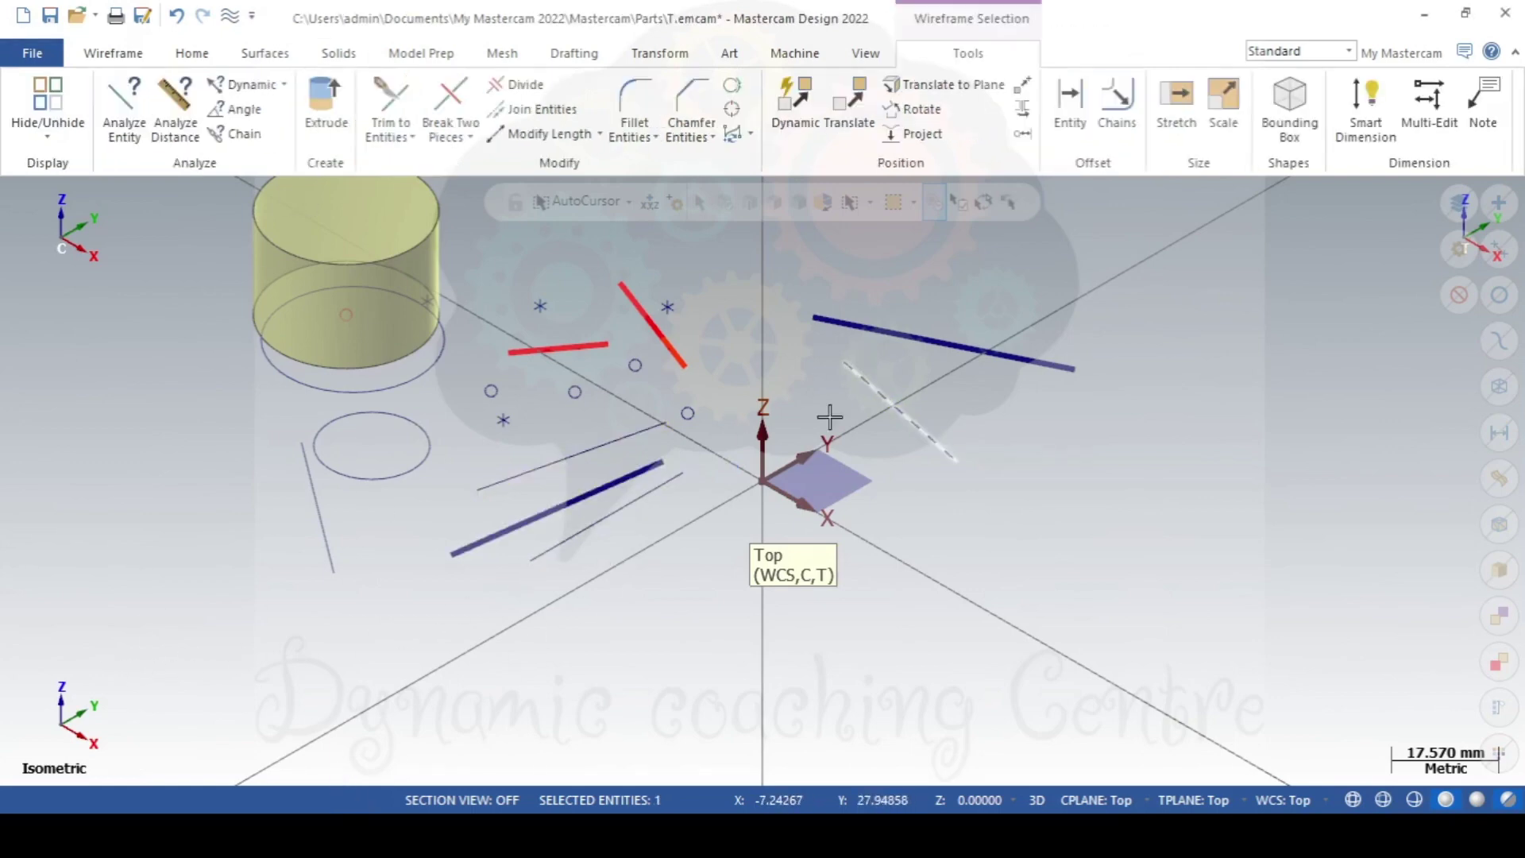
click(508, 471)
right_click(547, 408)
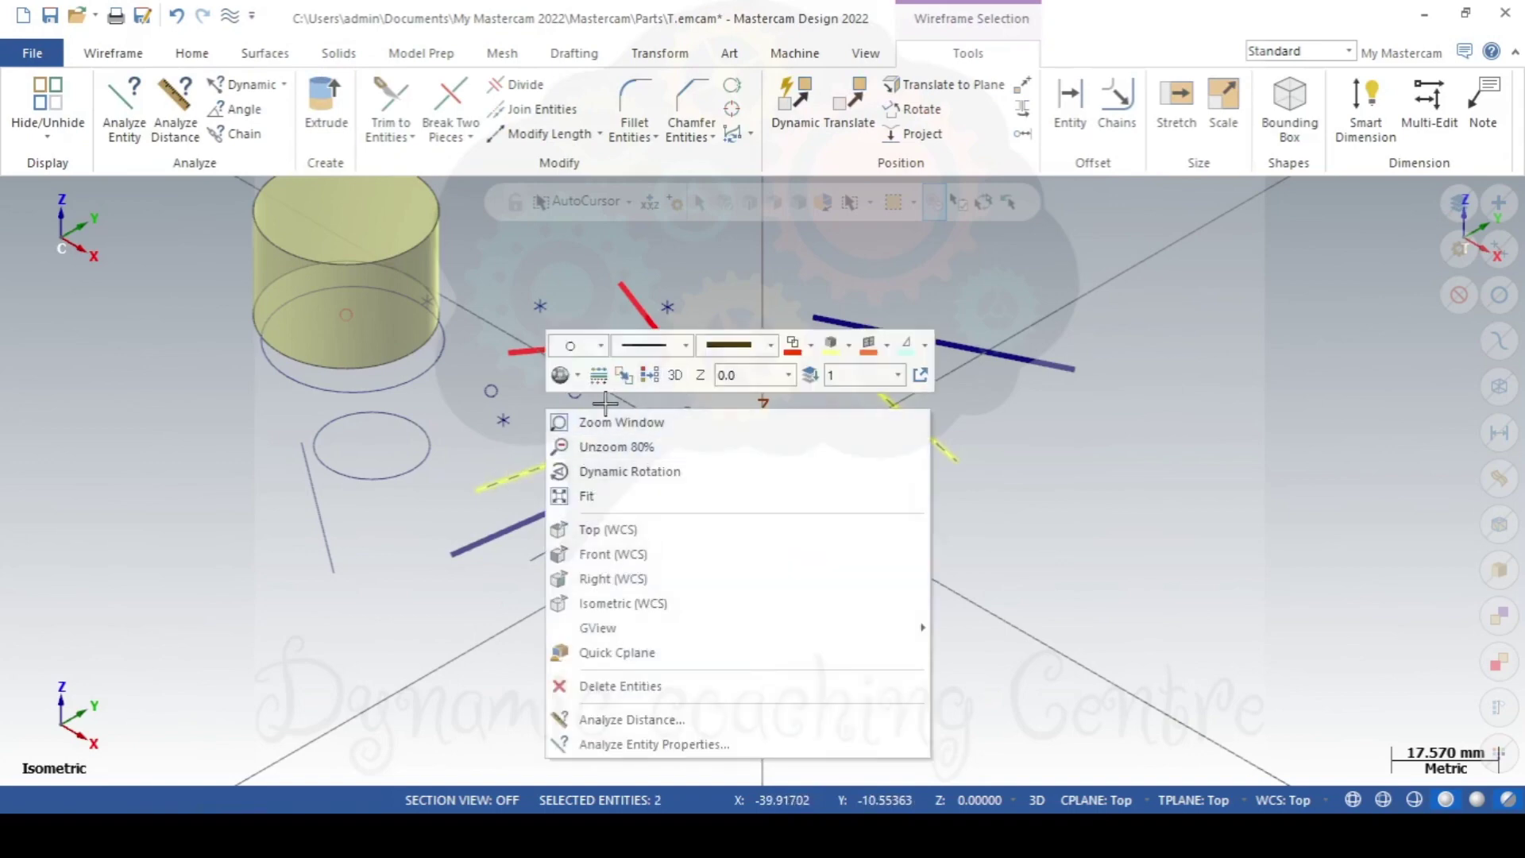
key(Escape)
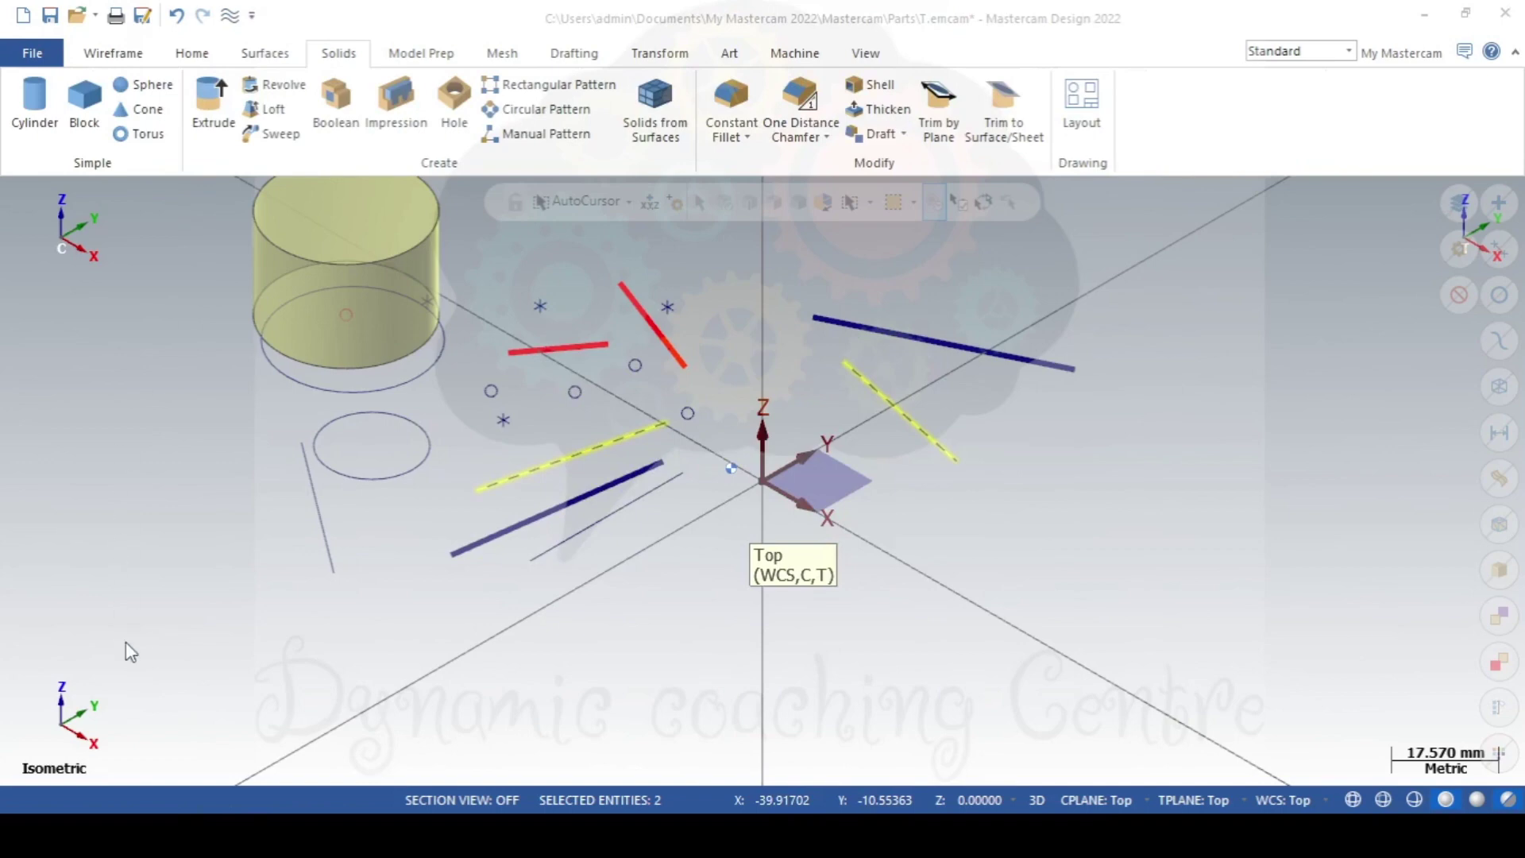
click(123, 674)
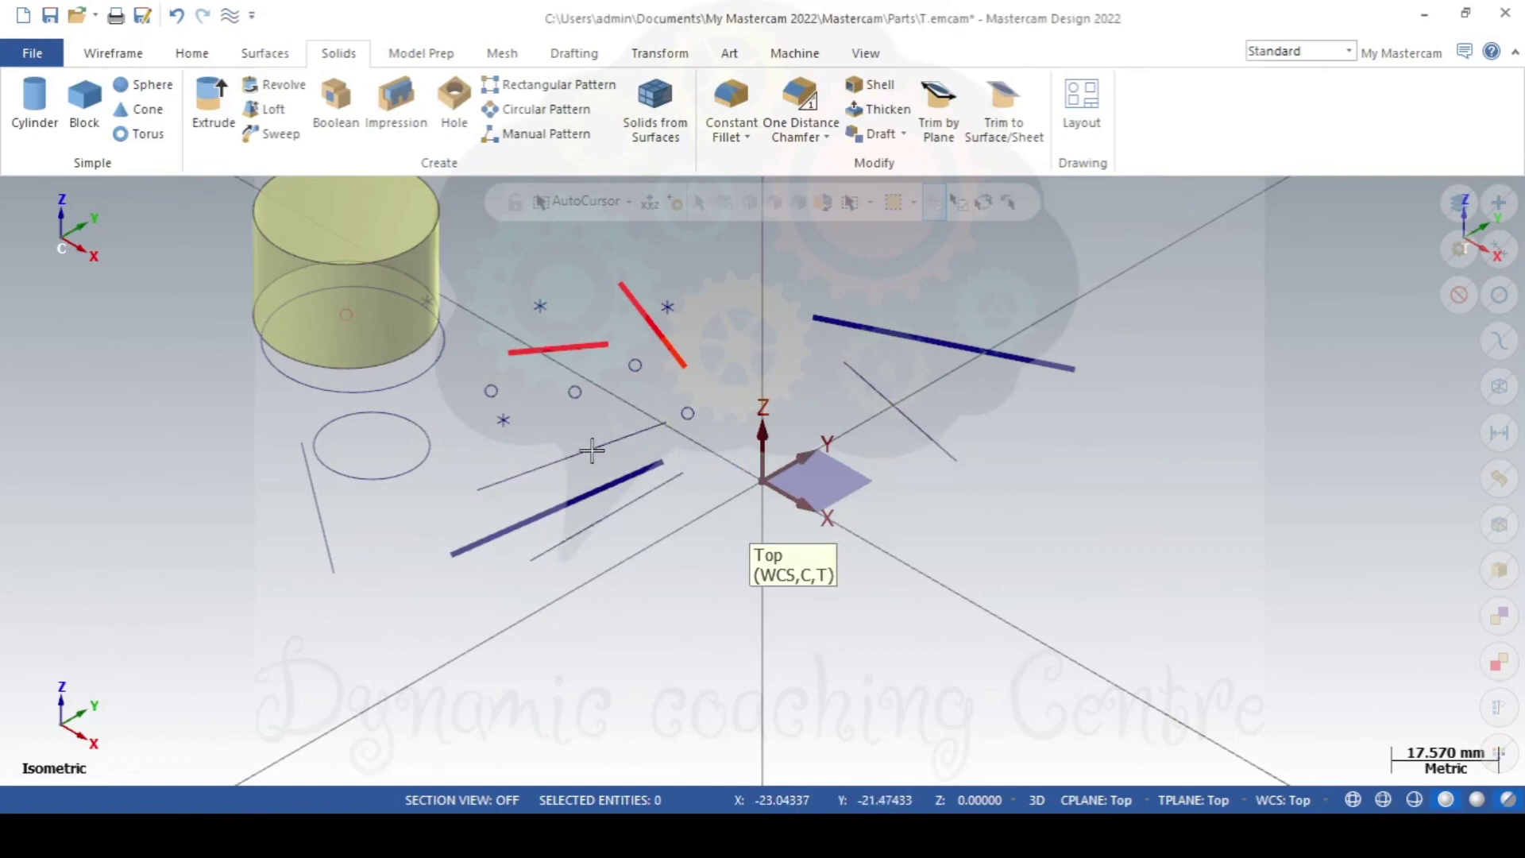
Select the thin line right of the origin and the thin line above the long thick one, and change their wireframe color to cyan.
click(862, 378)
click(588, 449)
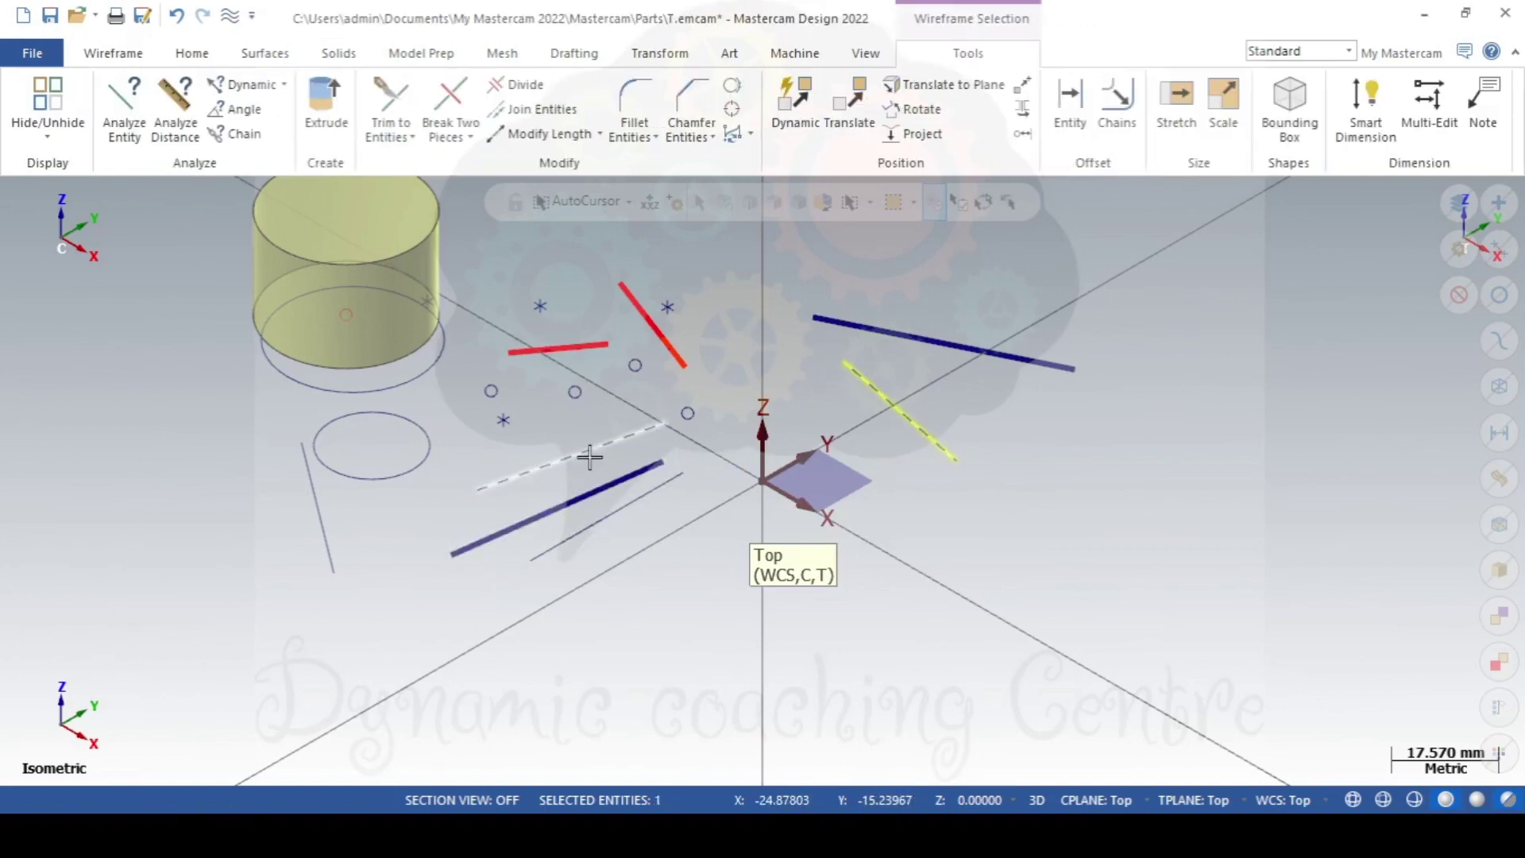
right_click(461, 405)
click(509, 378)
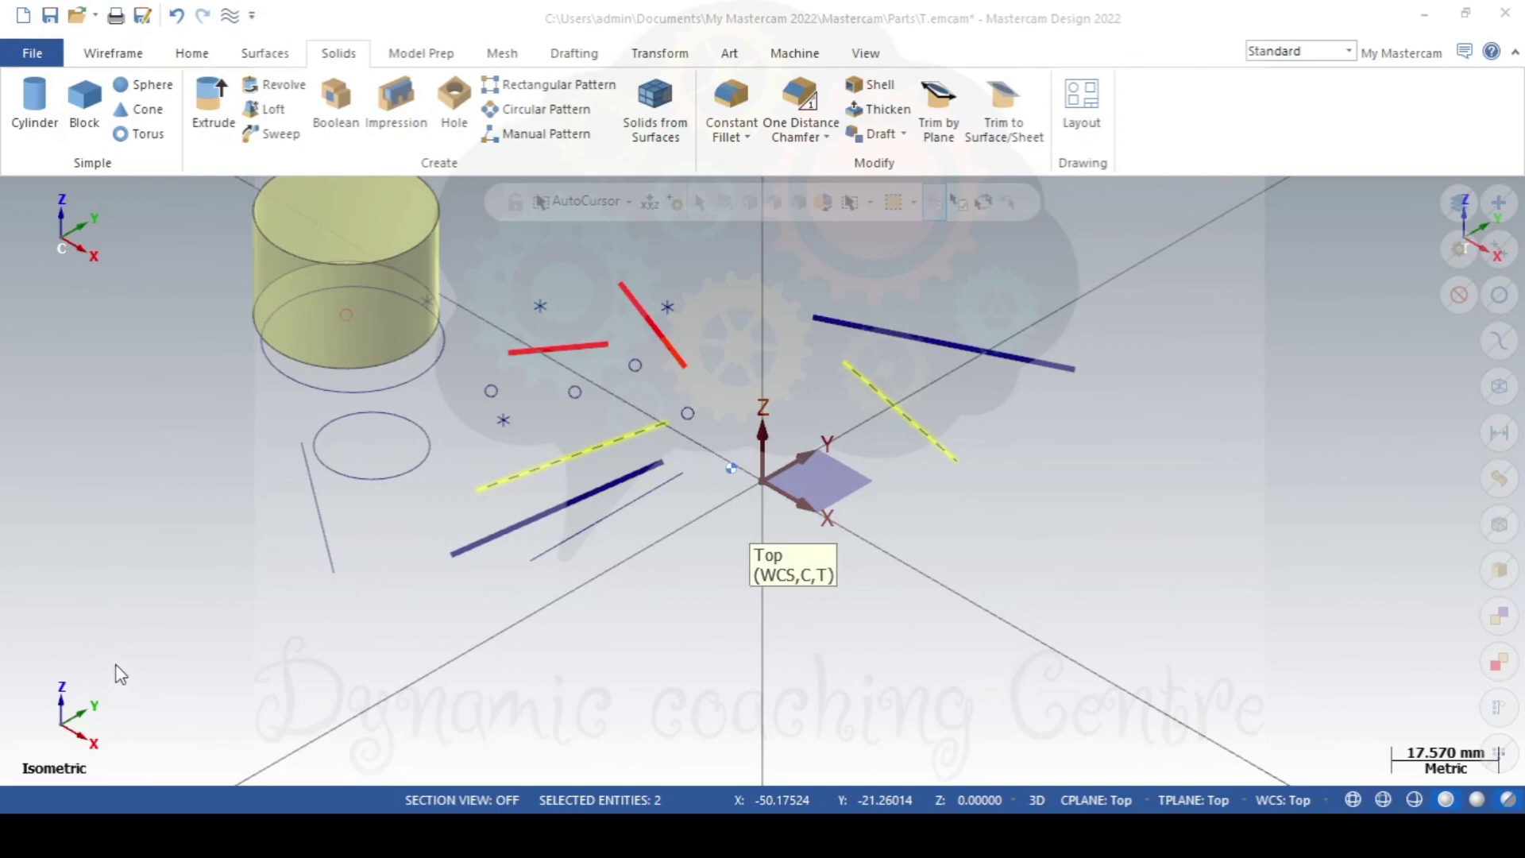
key(Escape)
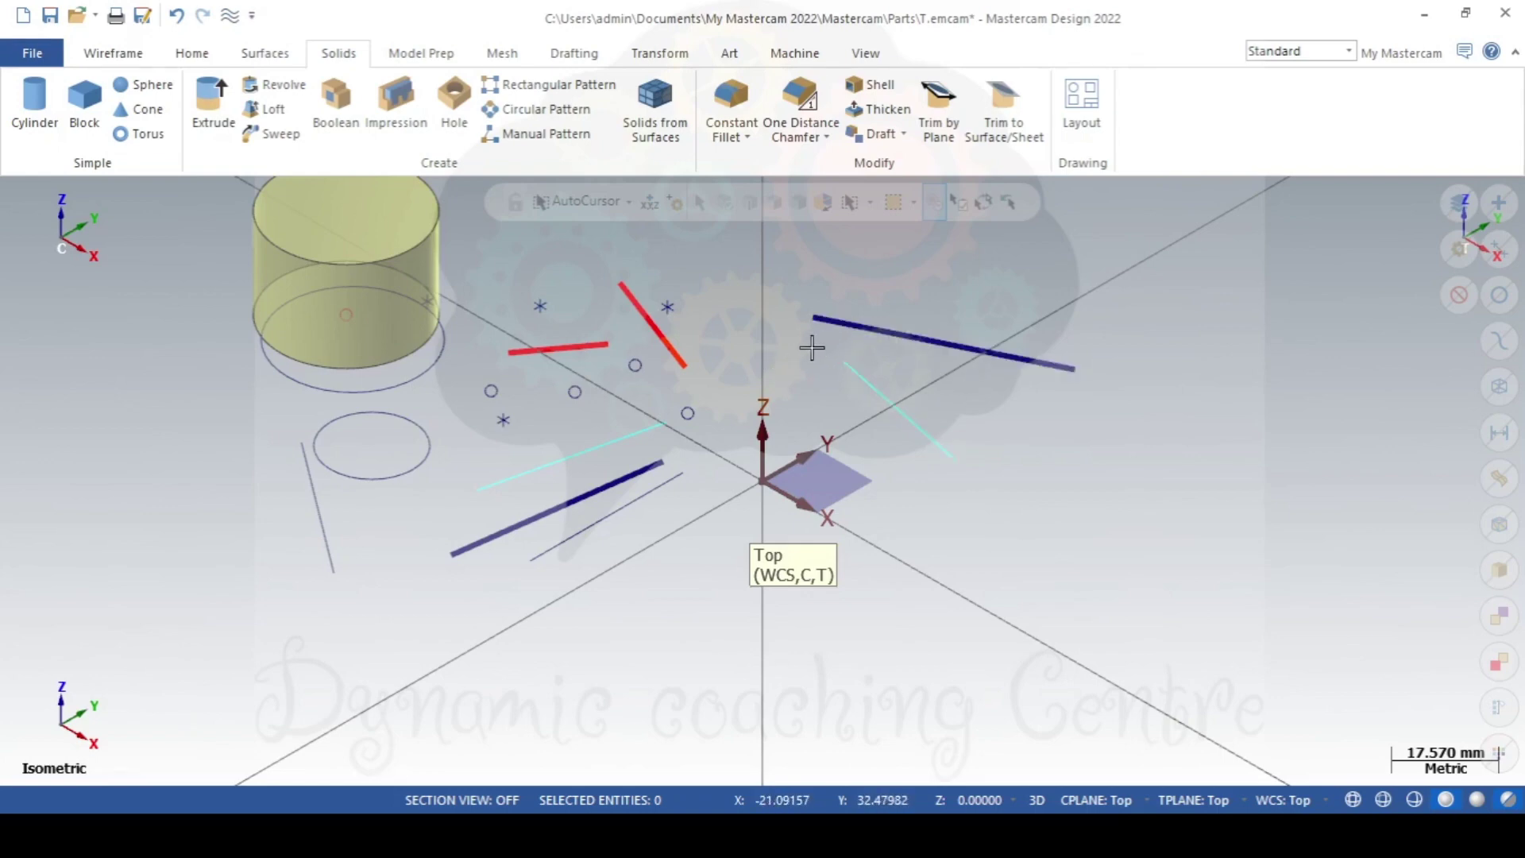
right_click(785, 328)
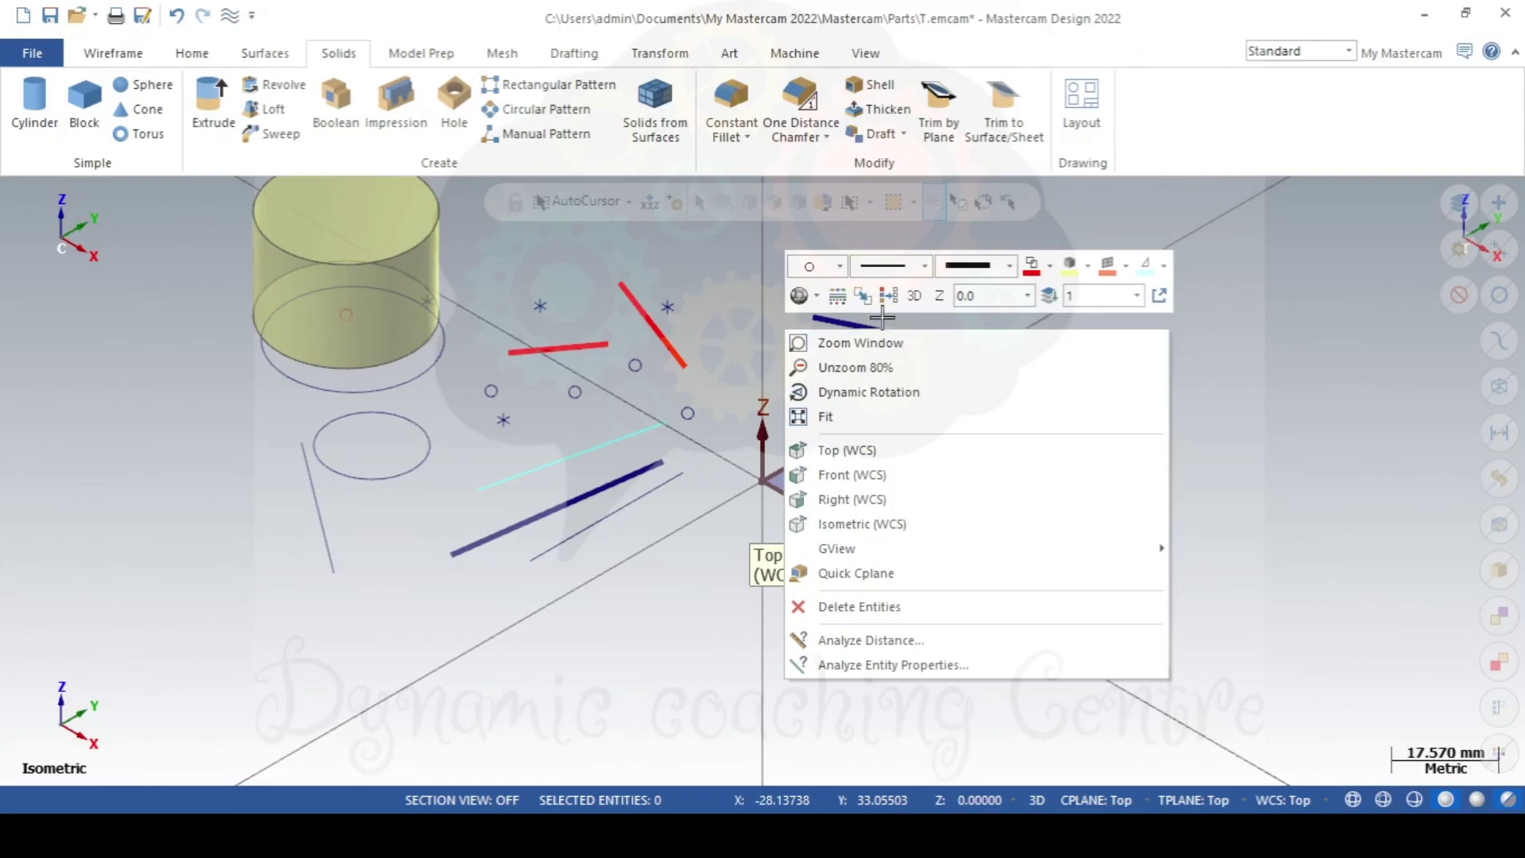
click(666, 338)
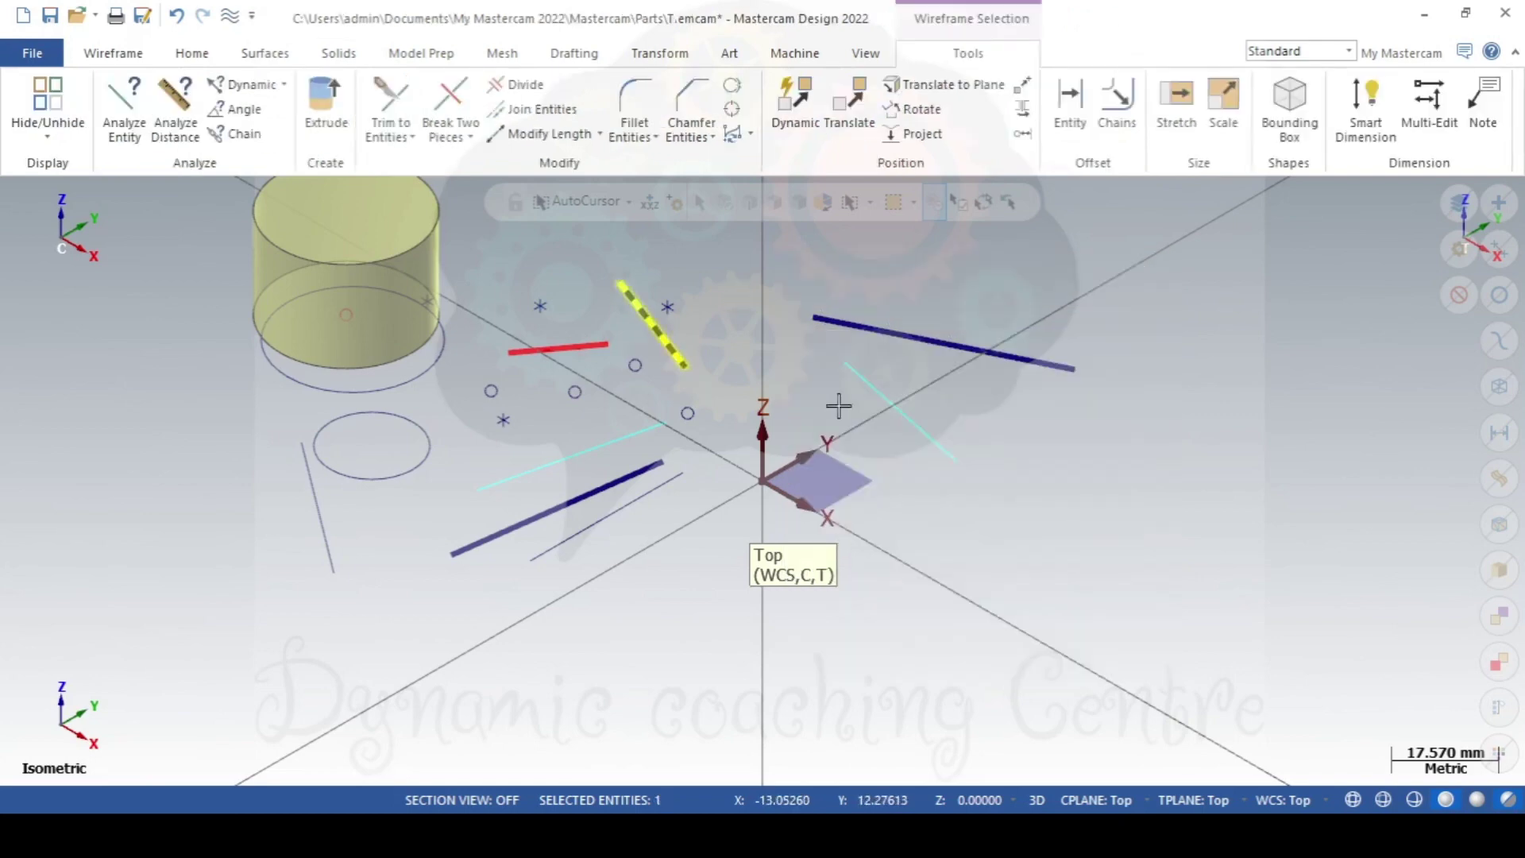
click(862, 377)
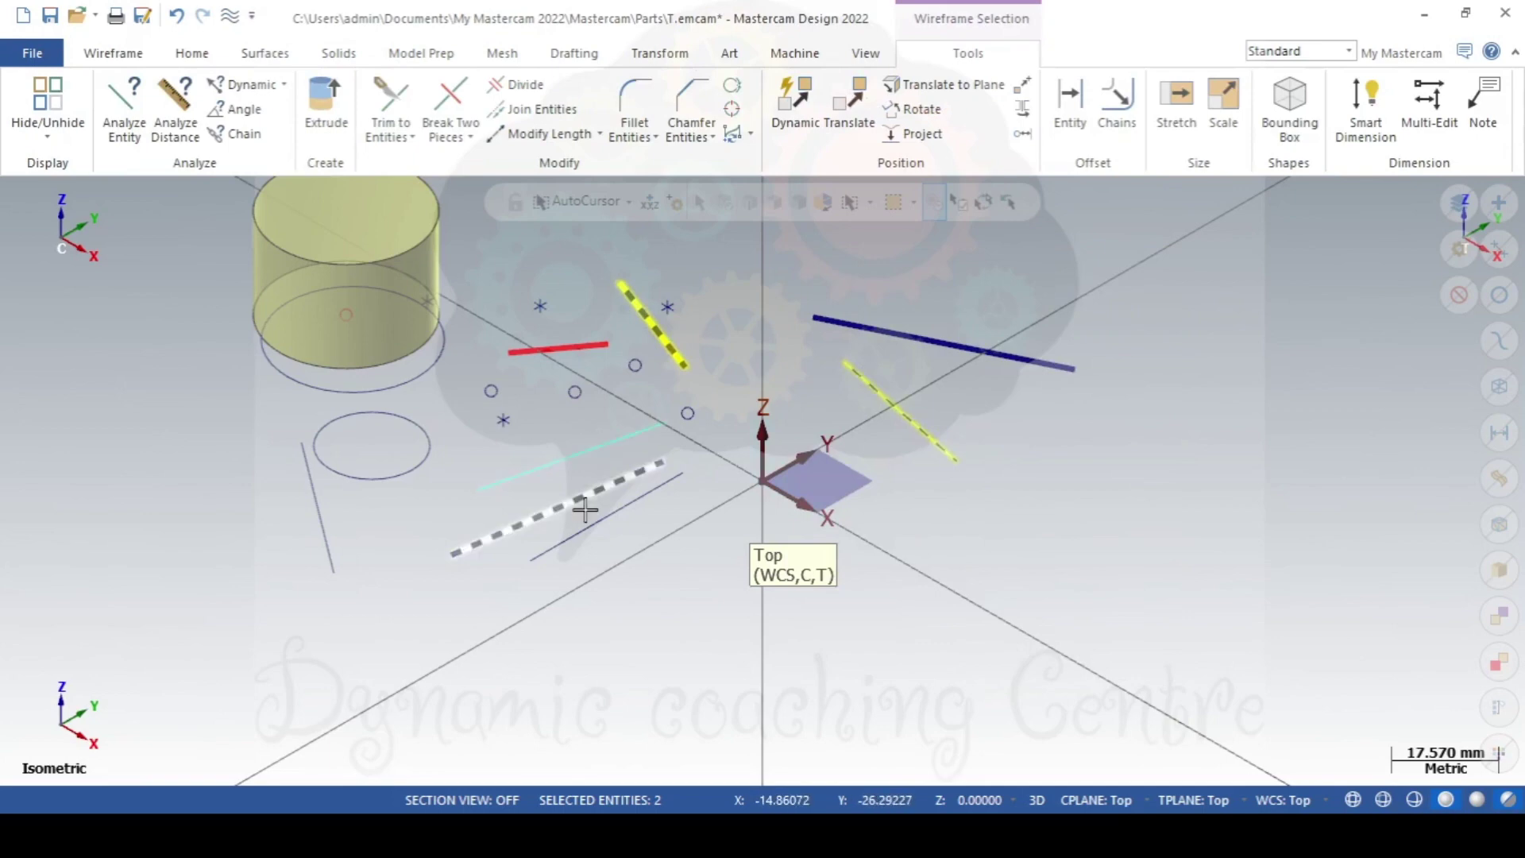
key(Escape)
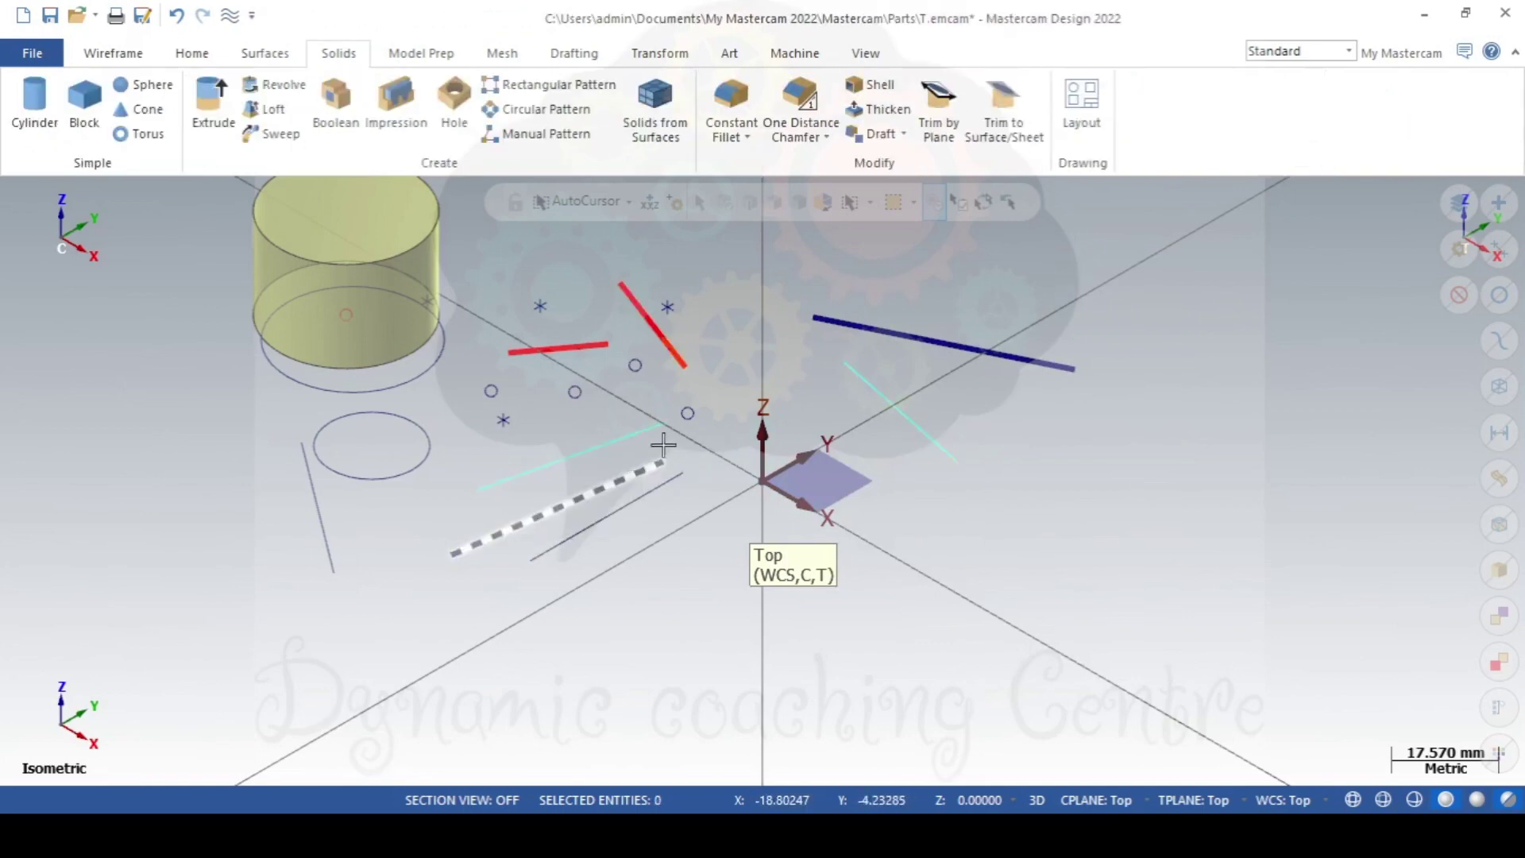
Select the three thin lines and try to take their color, level, style and width from the steep thick red line.
click(649, 469)
click(653, 490)
click(893, 404)
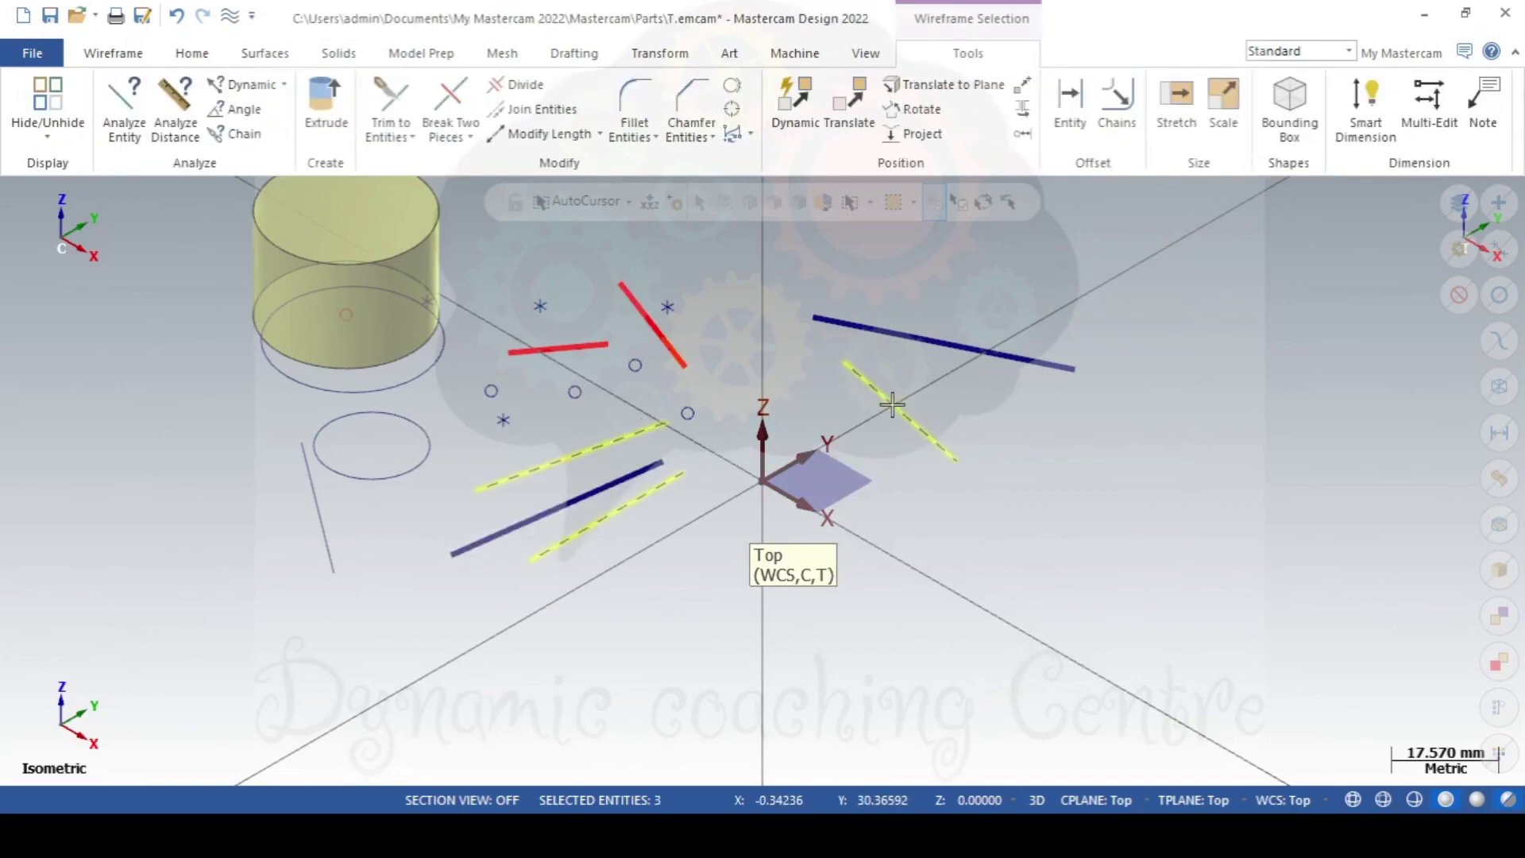
right_click(788, 259)
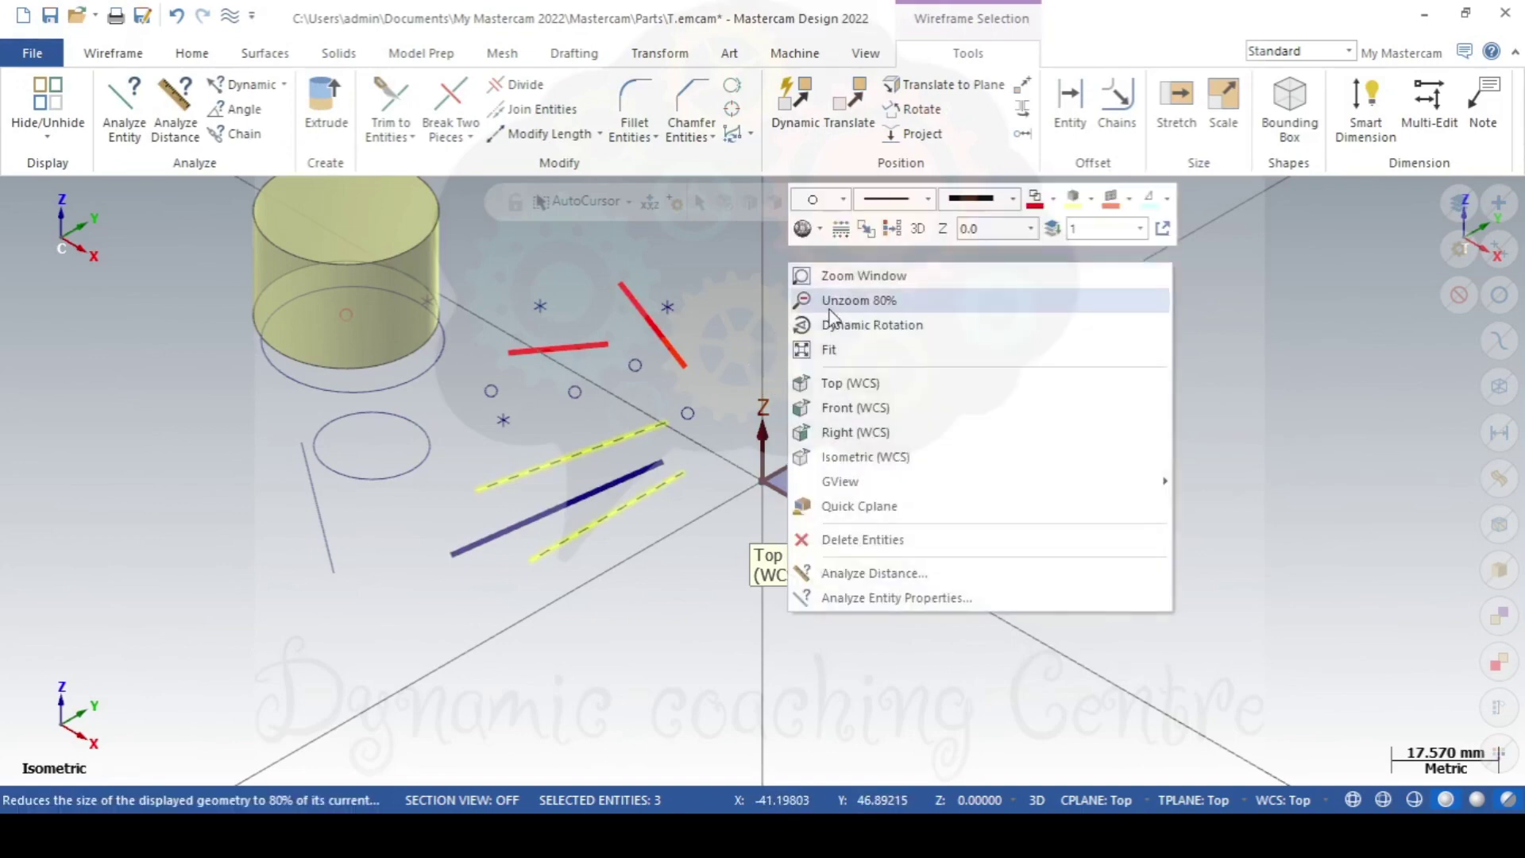
click(869, 240)
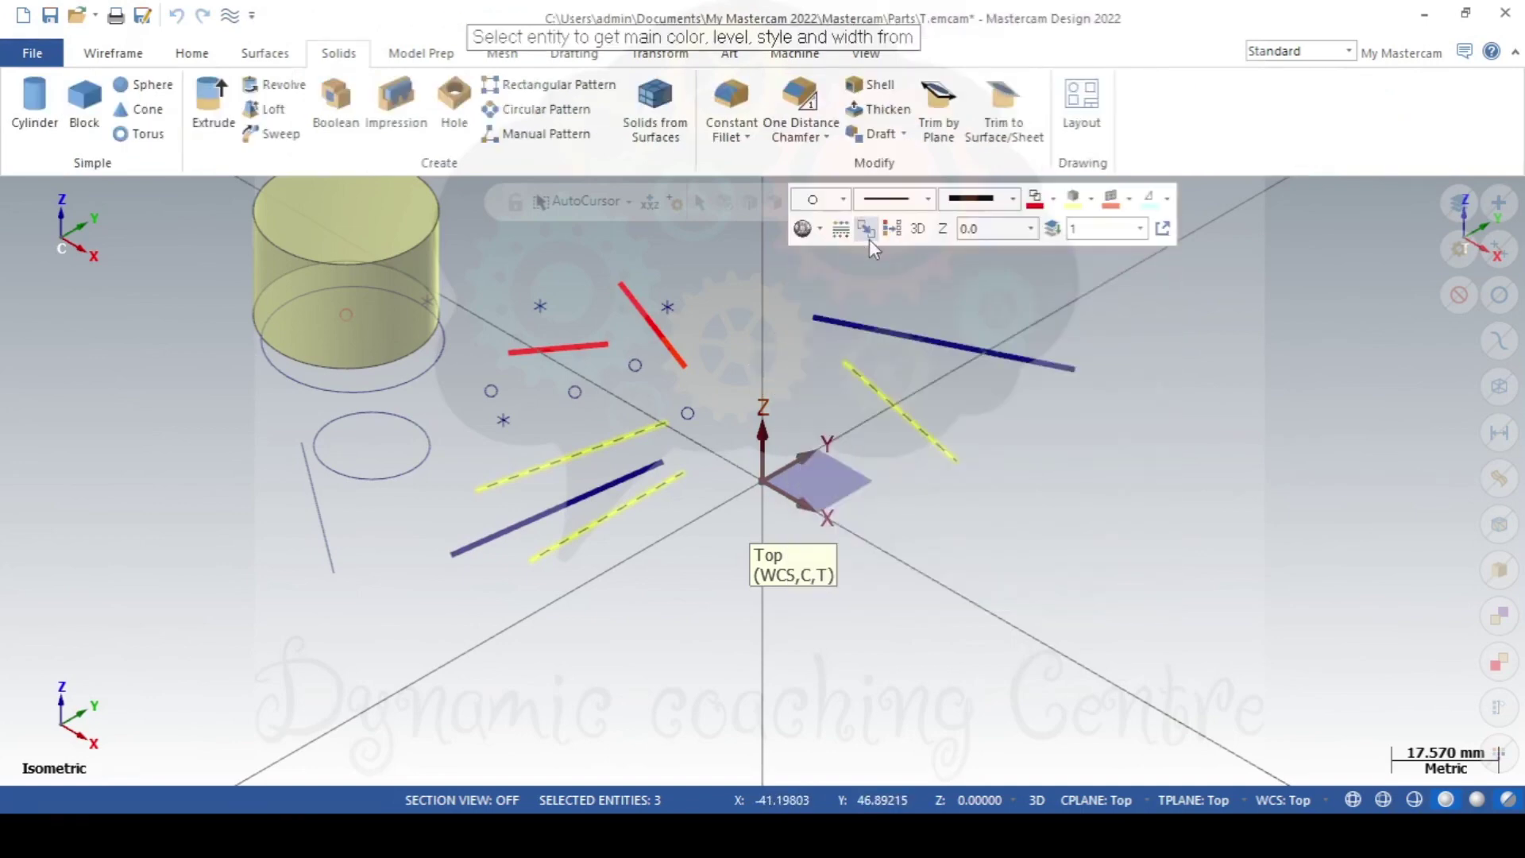
click(688, 360)
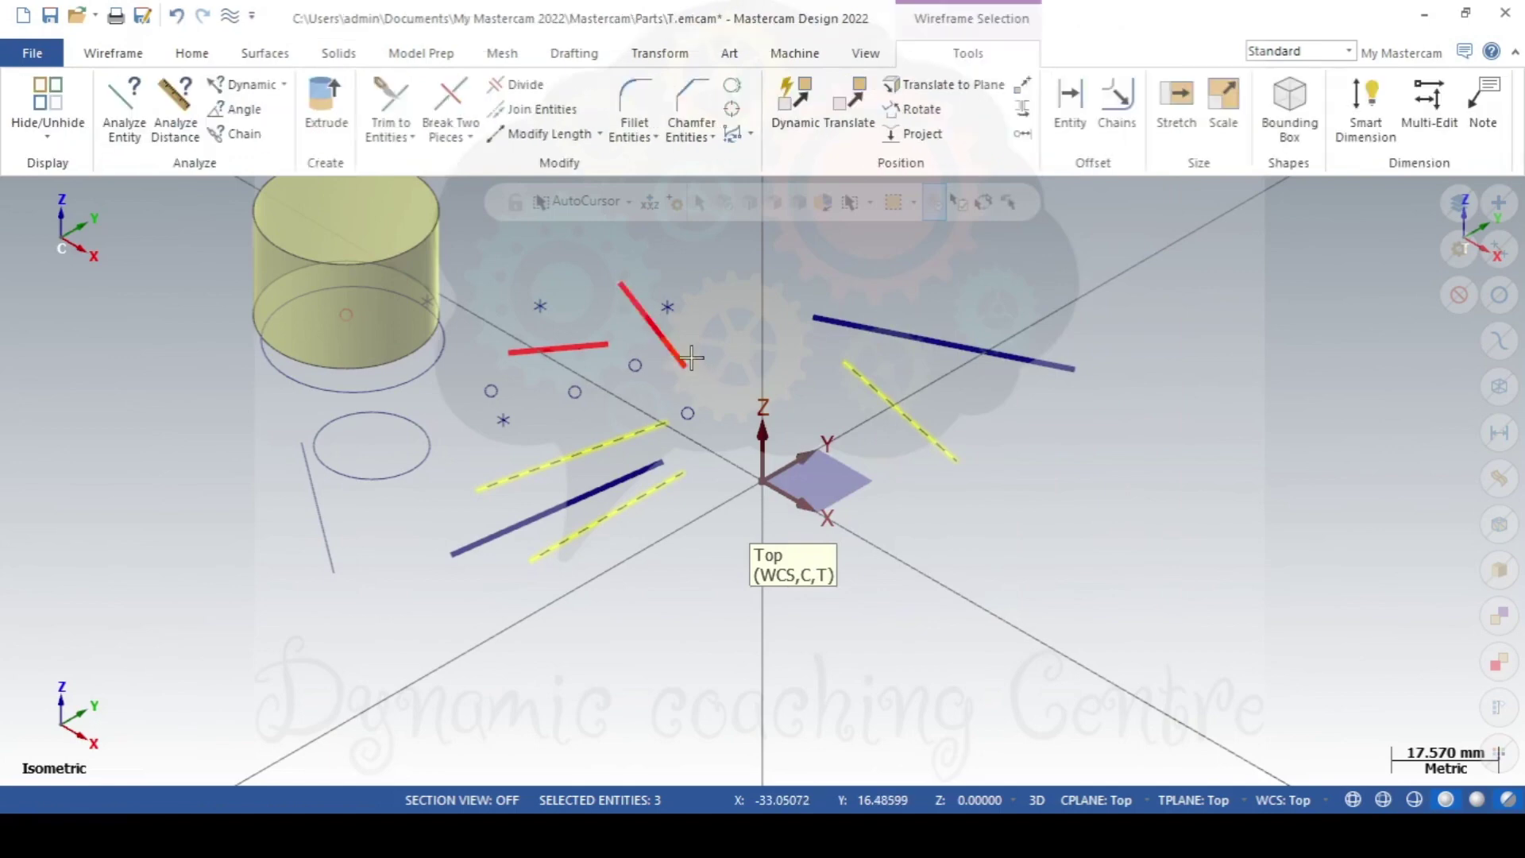
right_click(746, 271)
key(Escape)
Reselect the three thin lines, try again to match their attributes to the steep thick red line, and clear the selection.
click(636, 500)
click(617, 439)
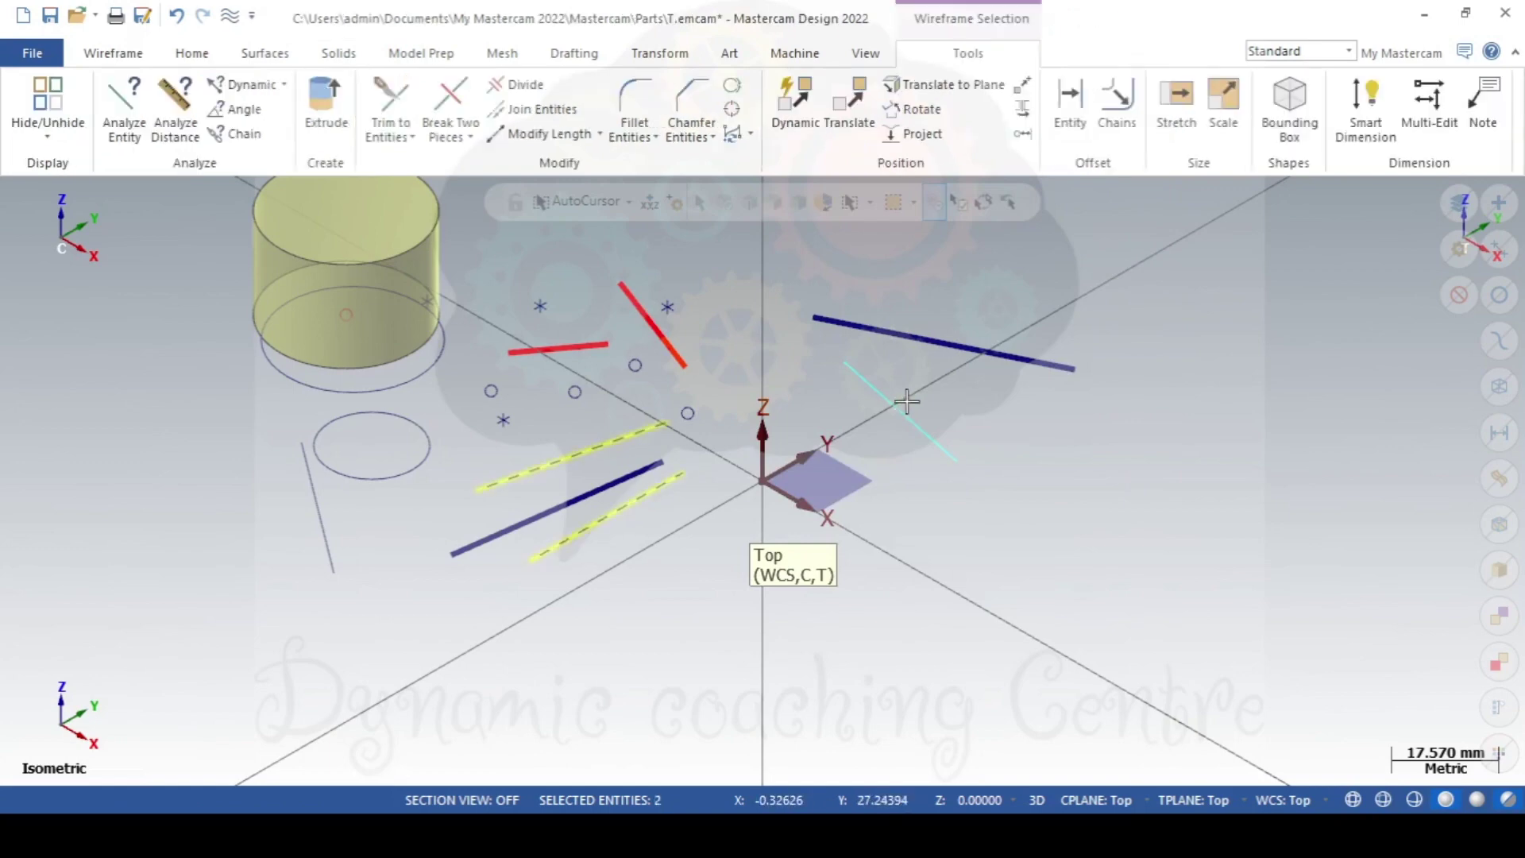
click(898, 395)
right_click(732, 299)
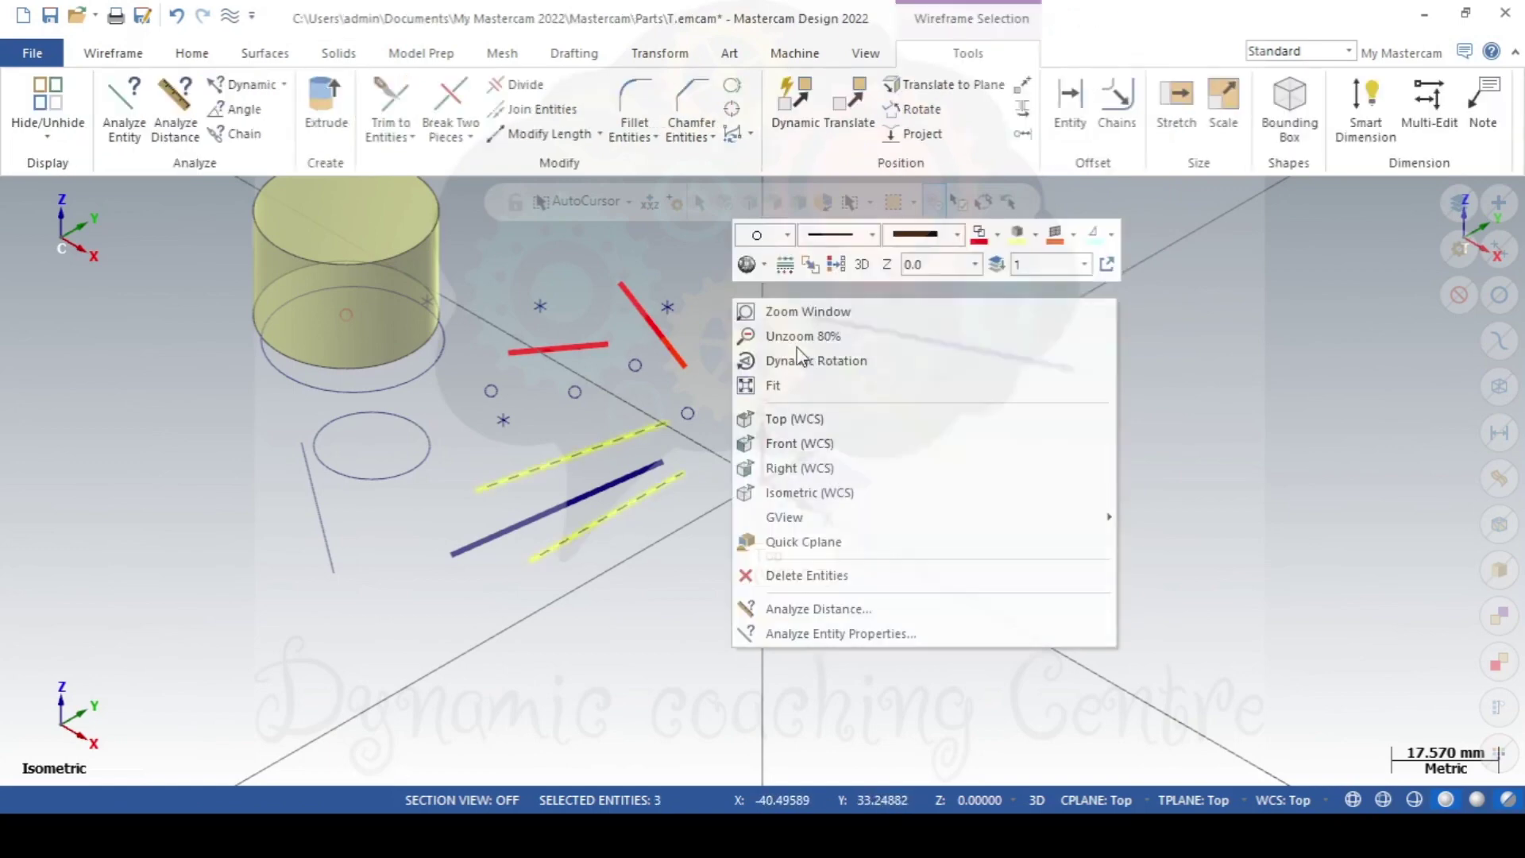
click(814, 264)
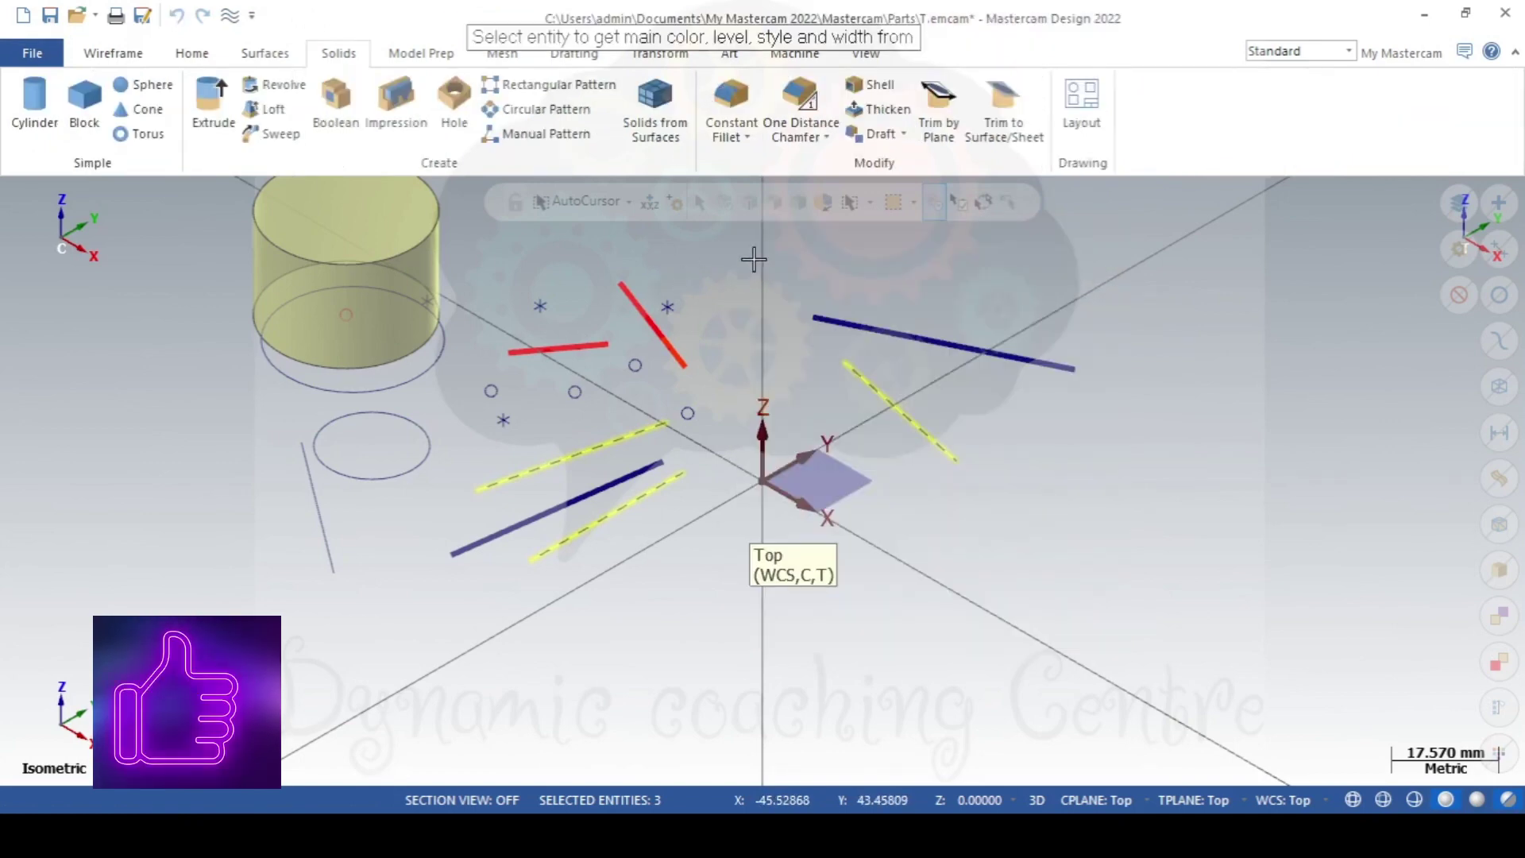
click(627, 300)
click(632, 304)
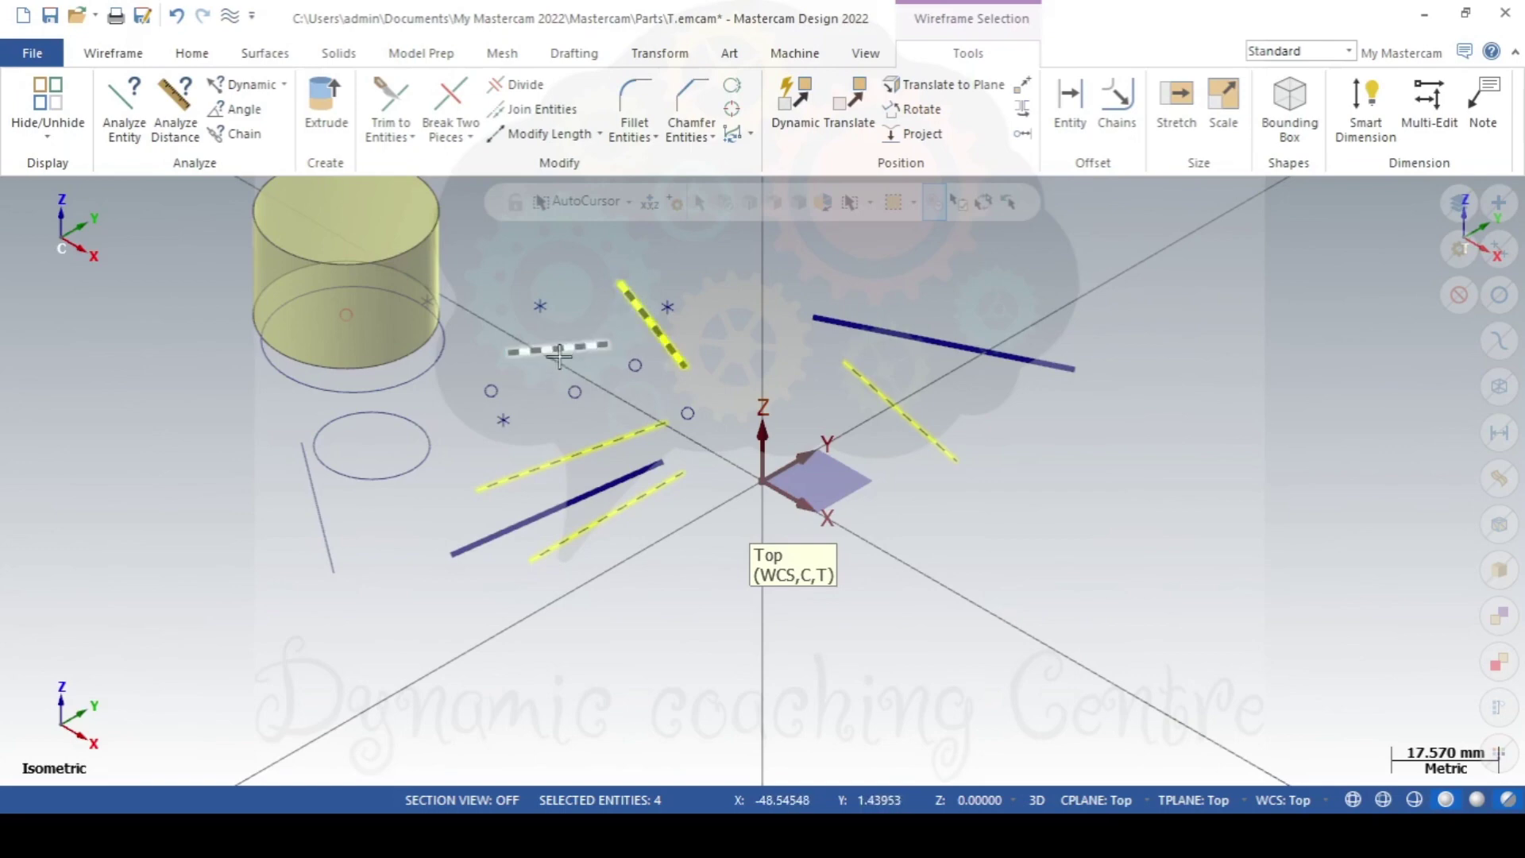
key(Escape)
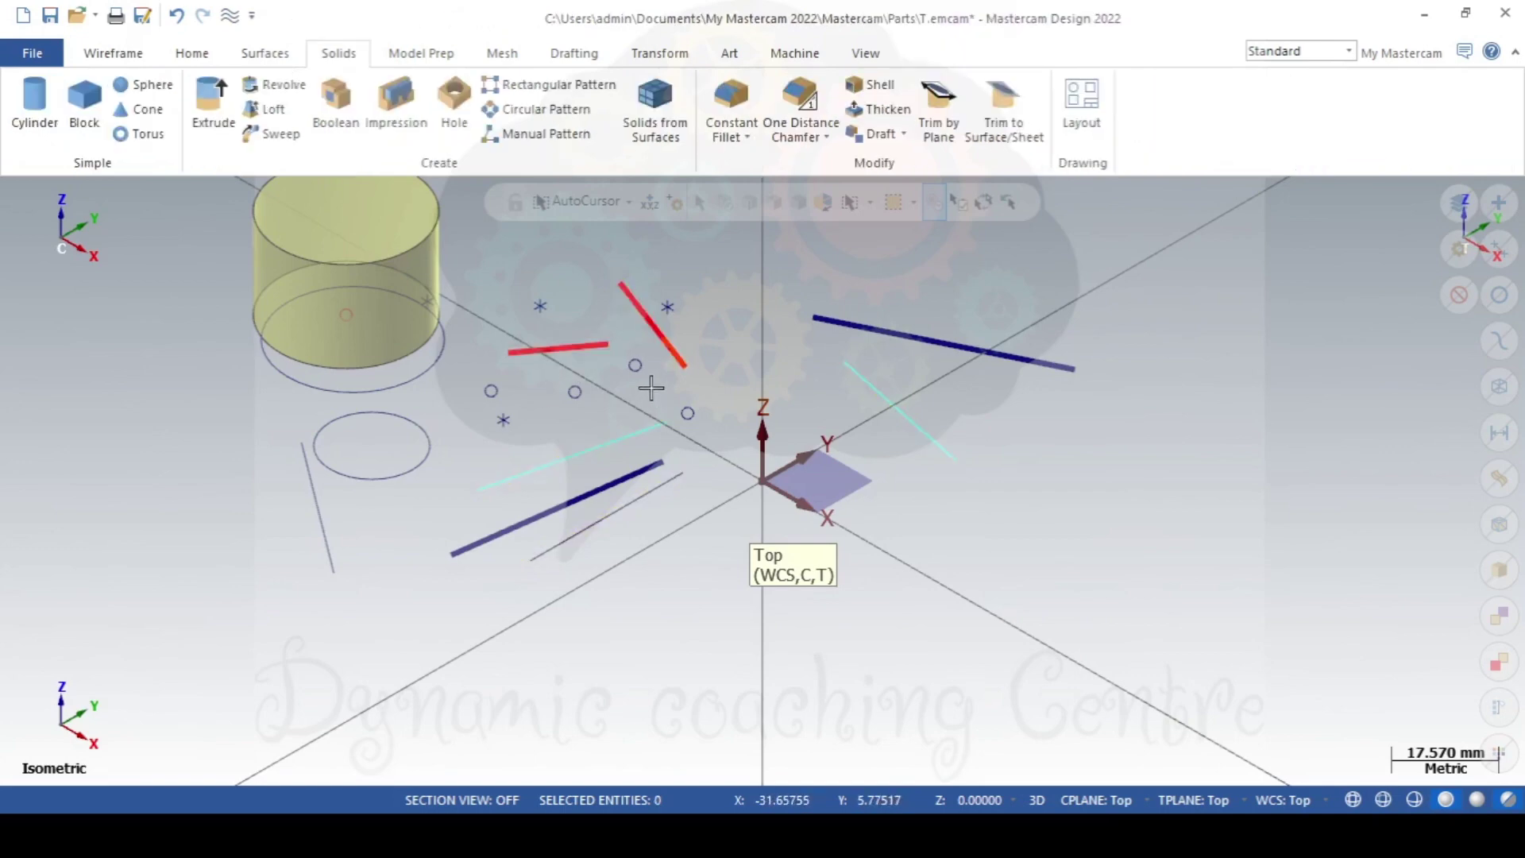
Select the three thin lines, try to take their attributes from the nearly horizontal thick red line, and clear the selection.
right_click(720, 286)
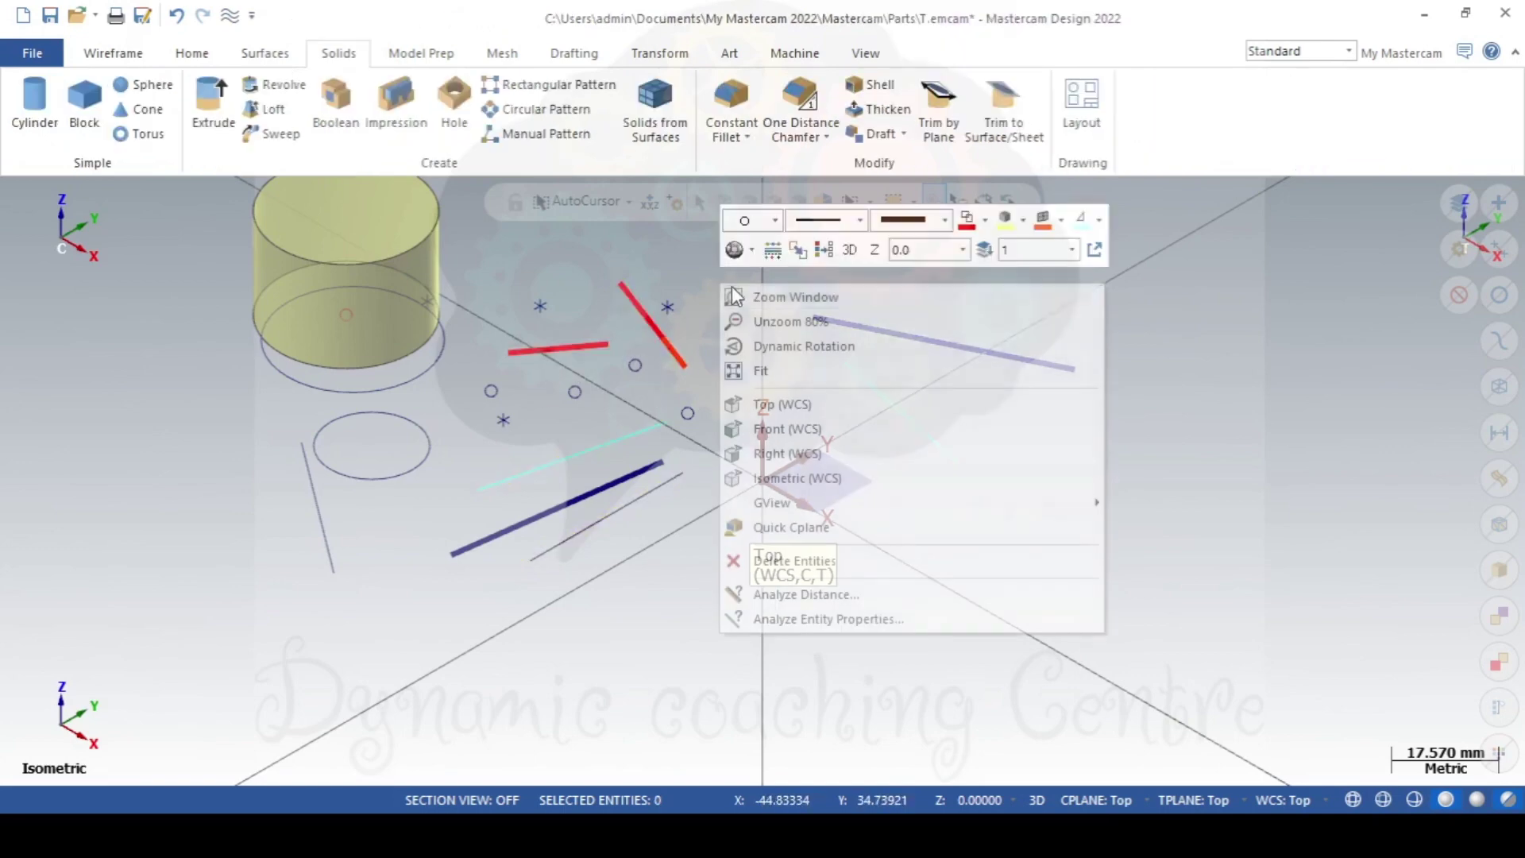
key(Escape)
click(881, 391)
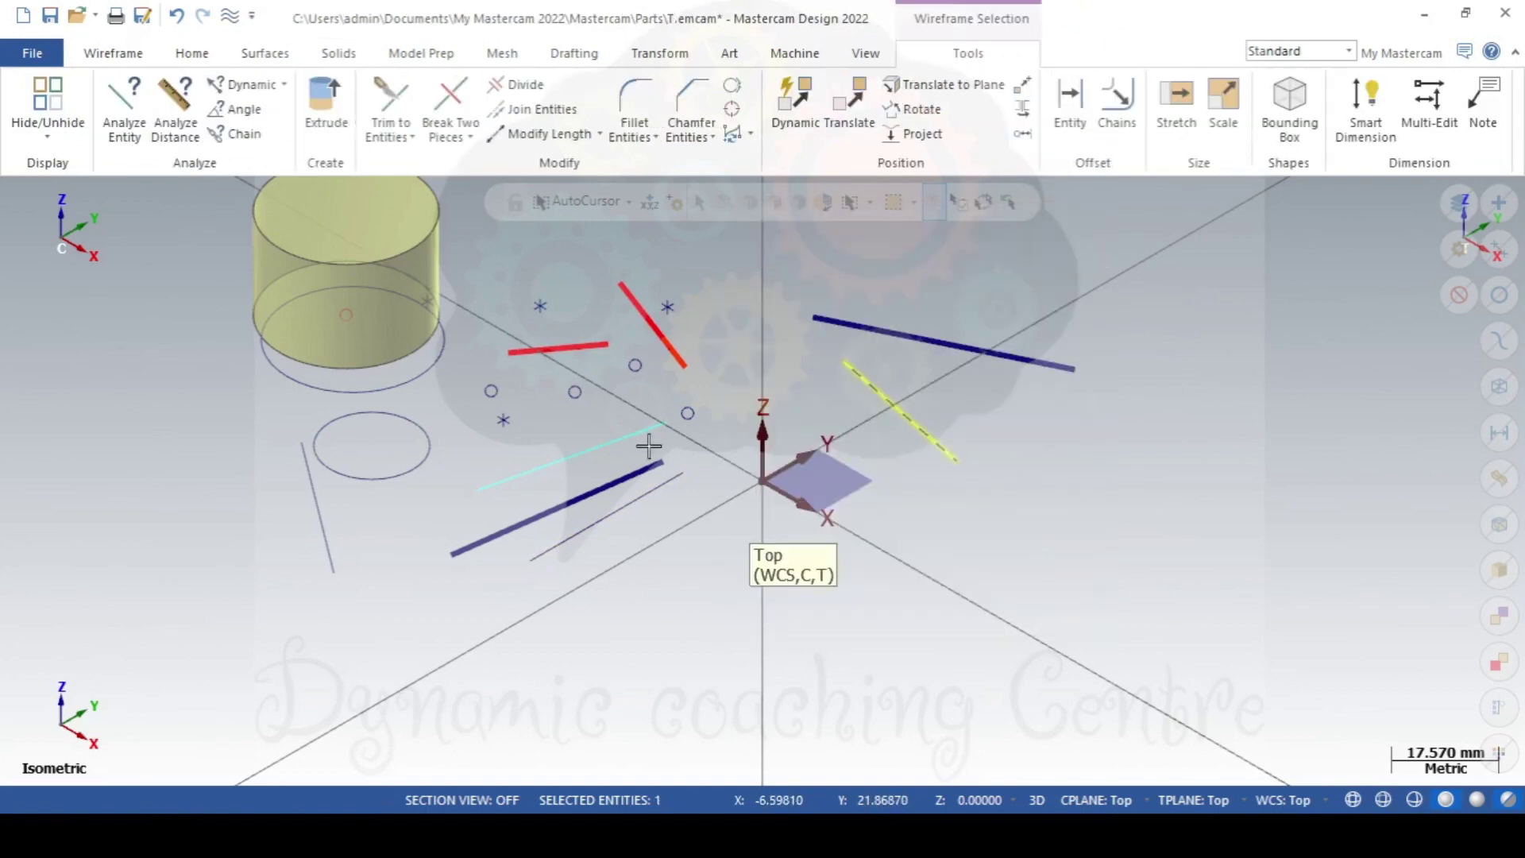
click(622, 436)
click(627, 505)
right_click(693, 309)
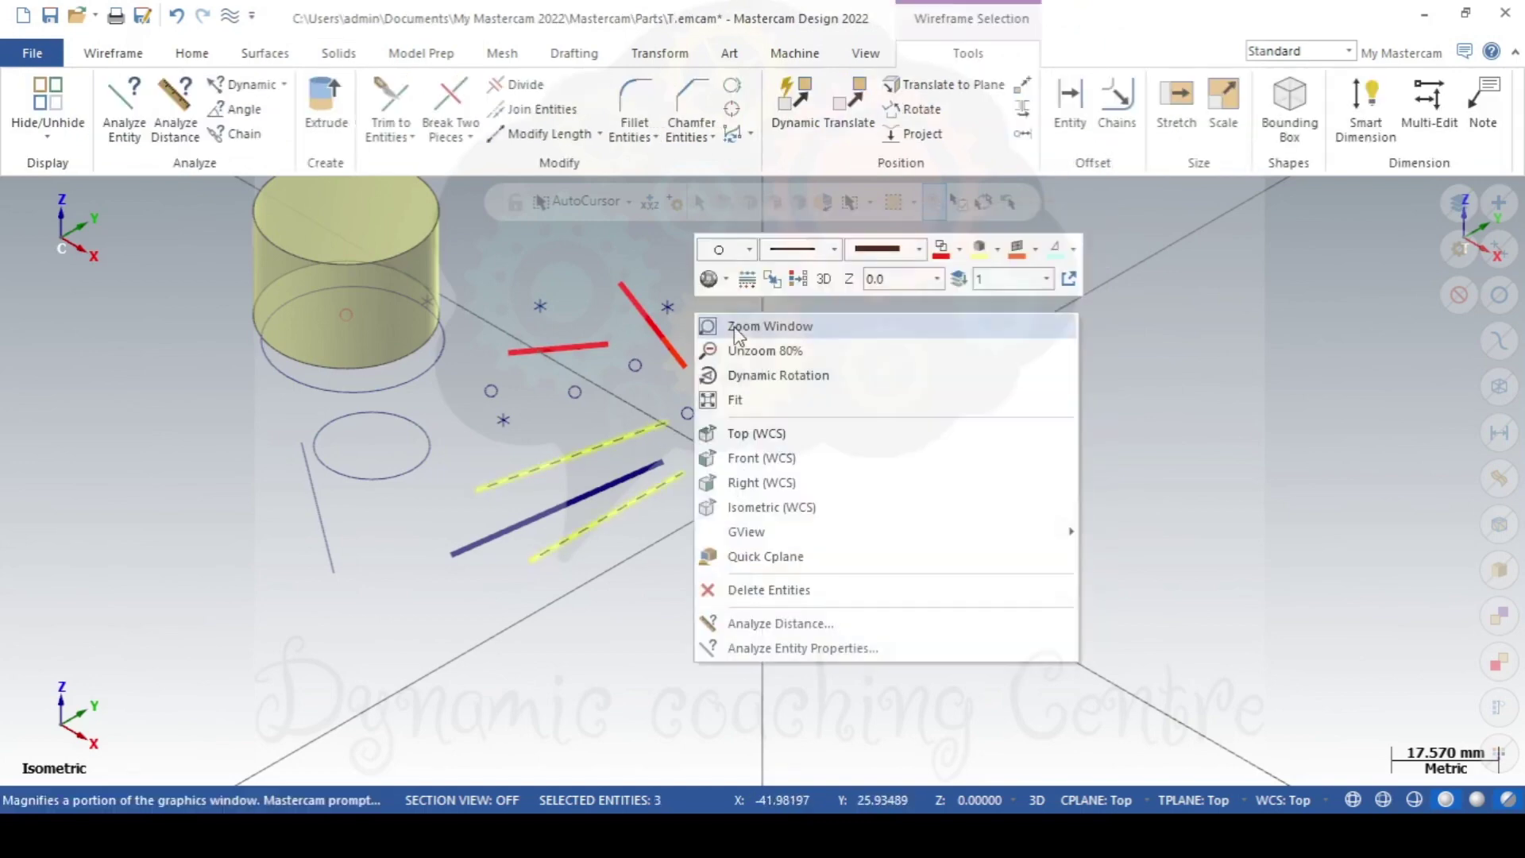
click(770, 280)
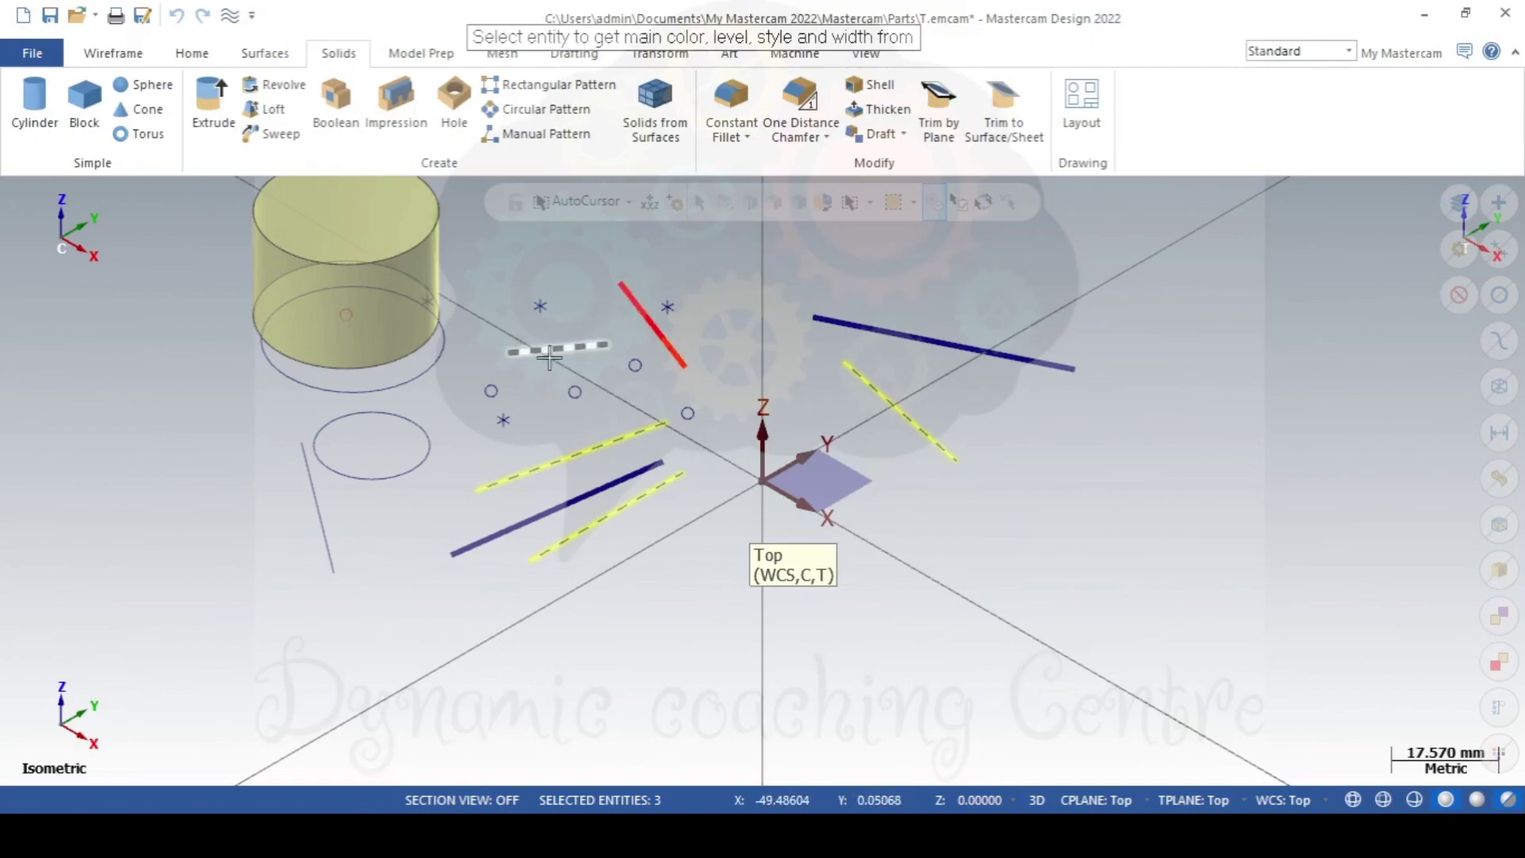
click(549, 358)
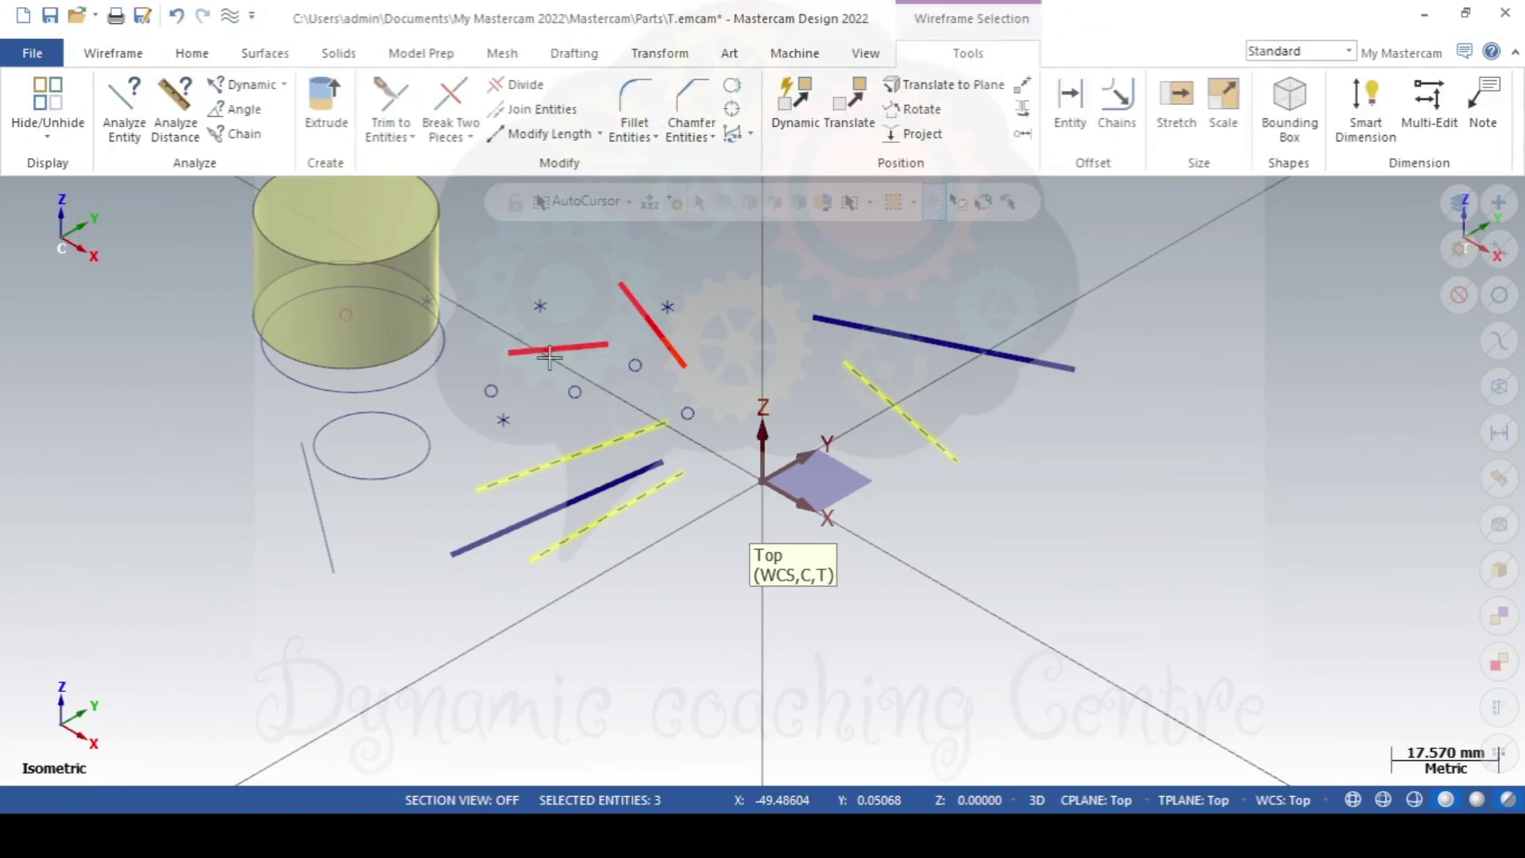
click(633, 366)
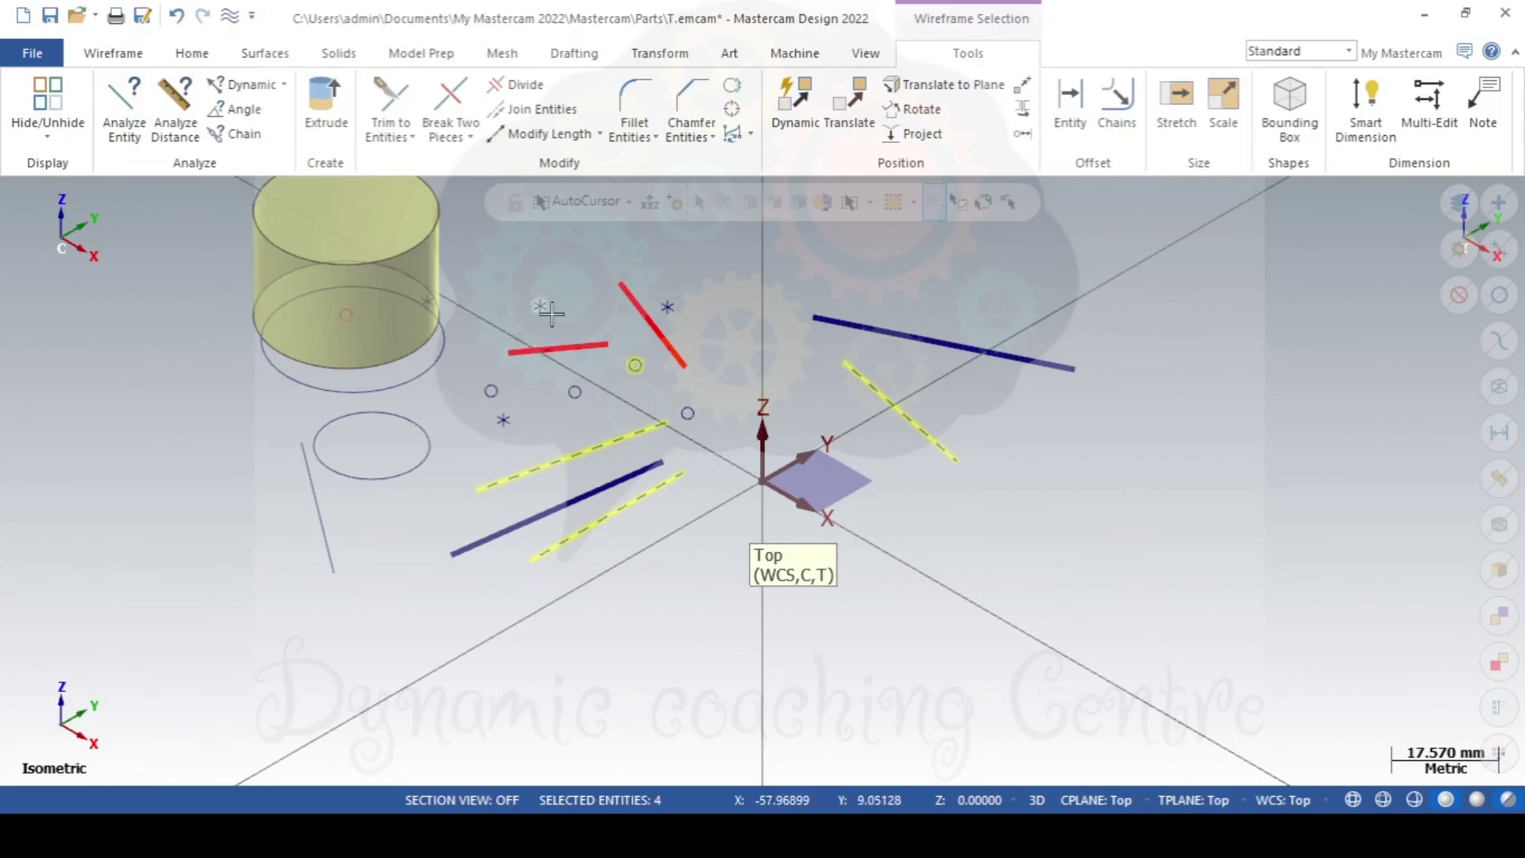
right_click(611, 310)
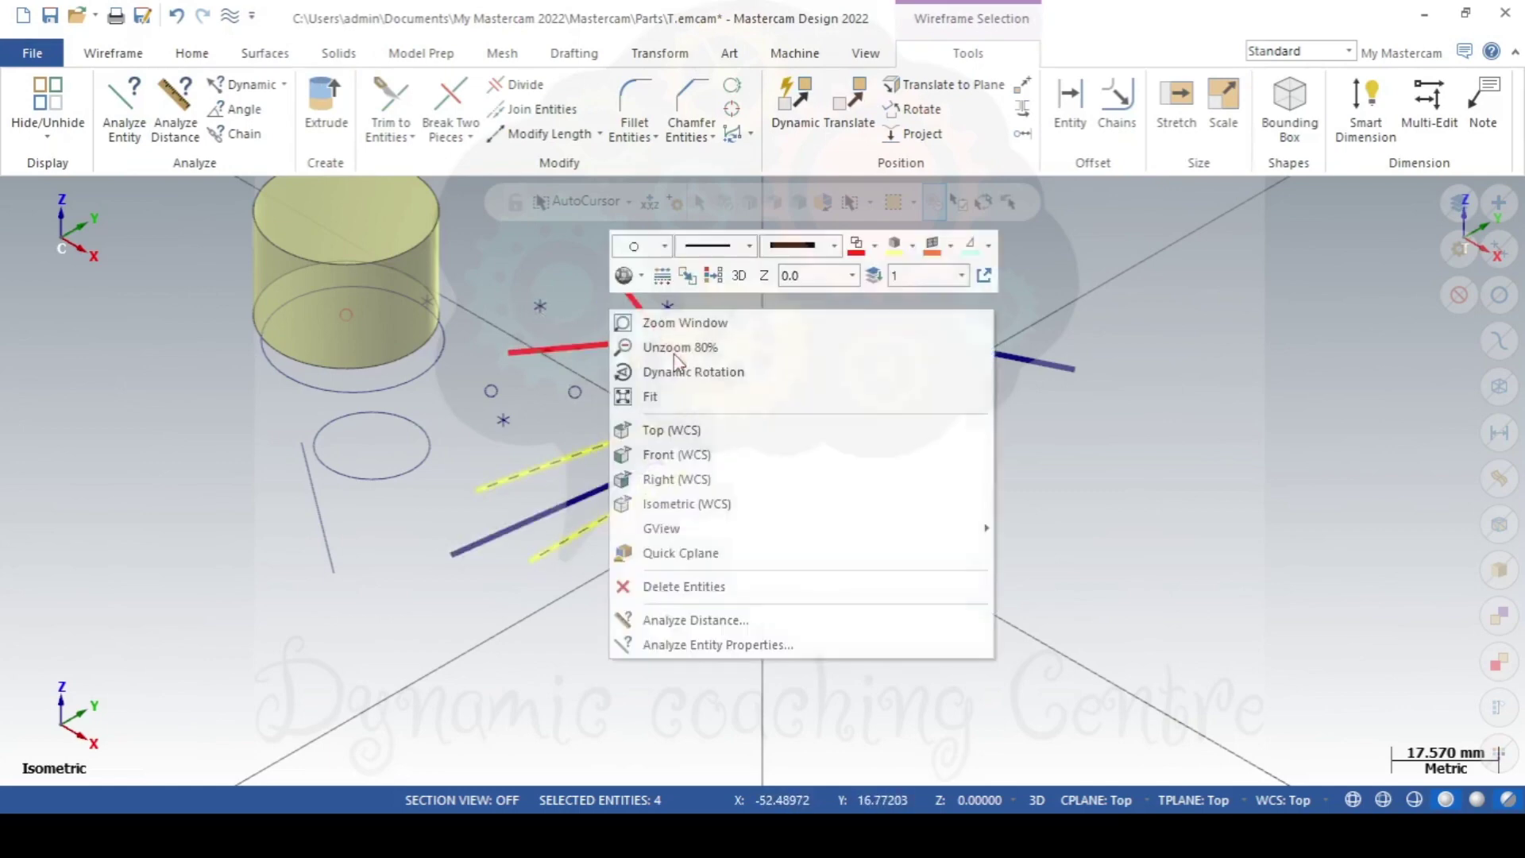
click(622, 358)
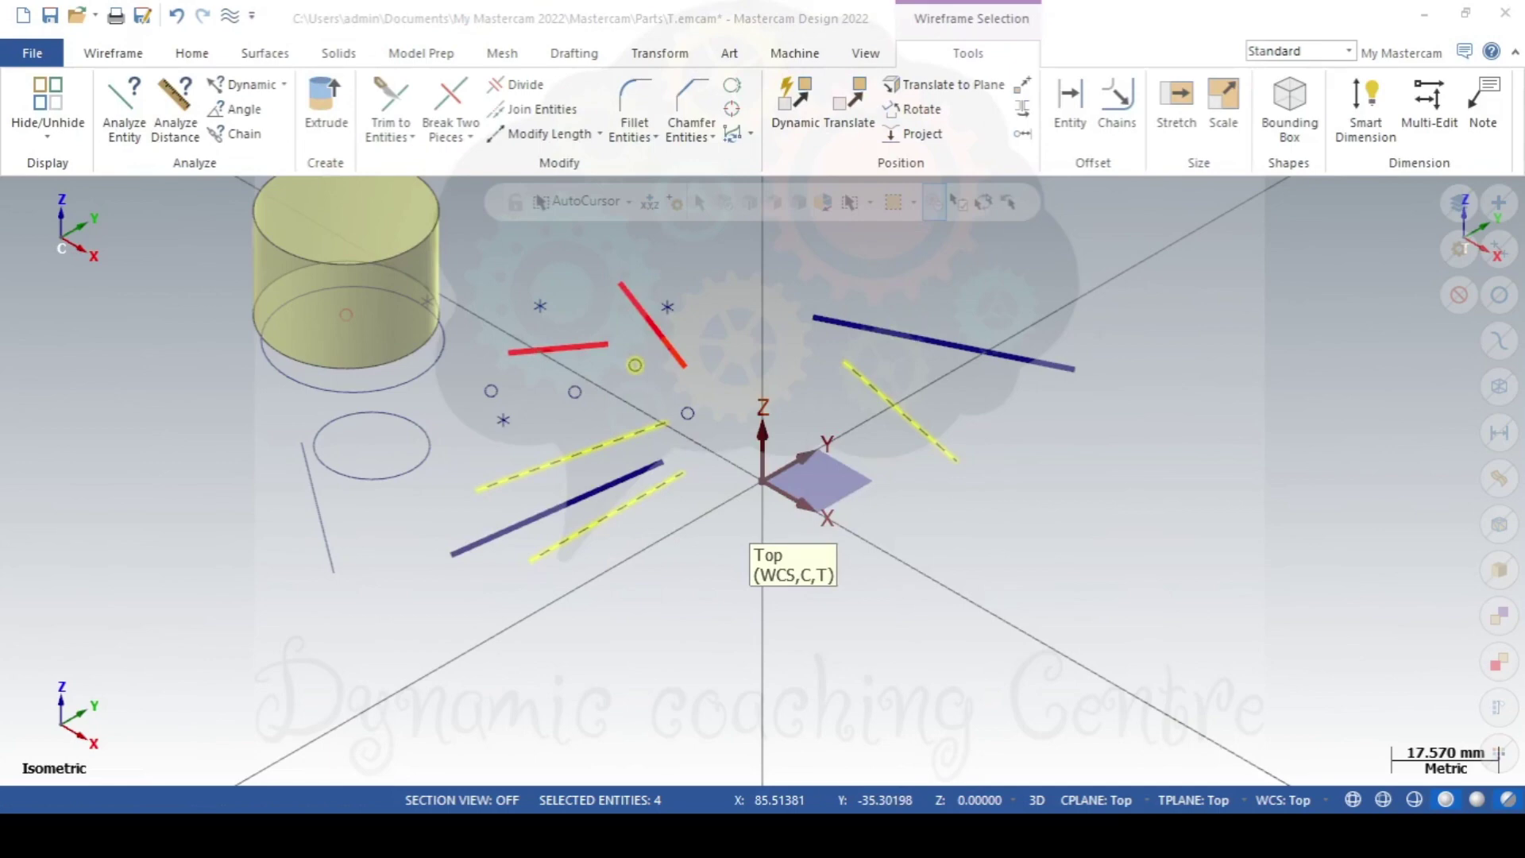
key(Escape)
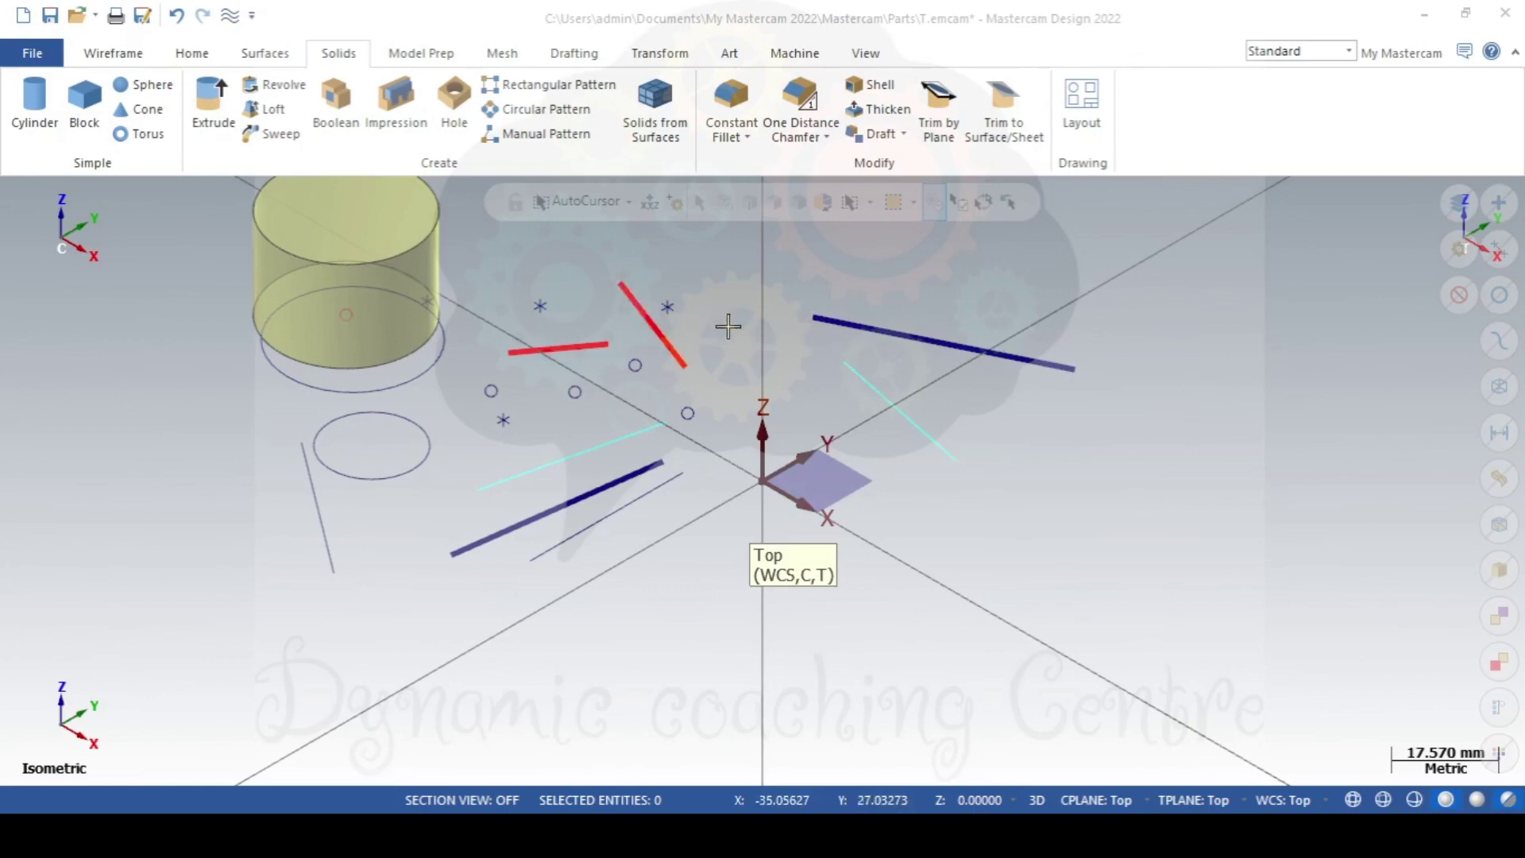
With nothing selected, set the main color, level, style and width from the cyan line right of the origin.
right_click(737, 274)
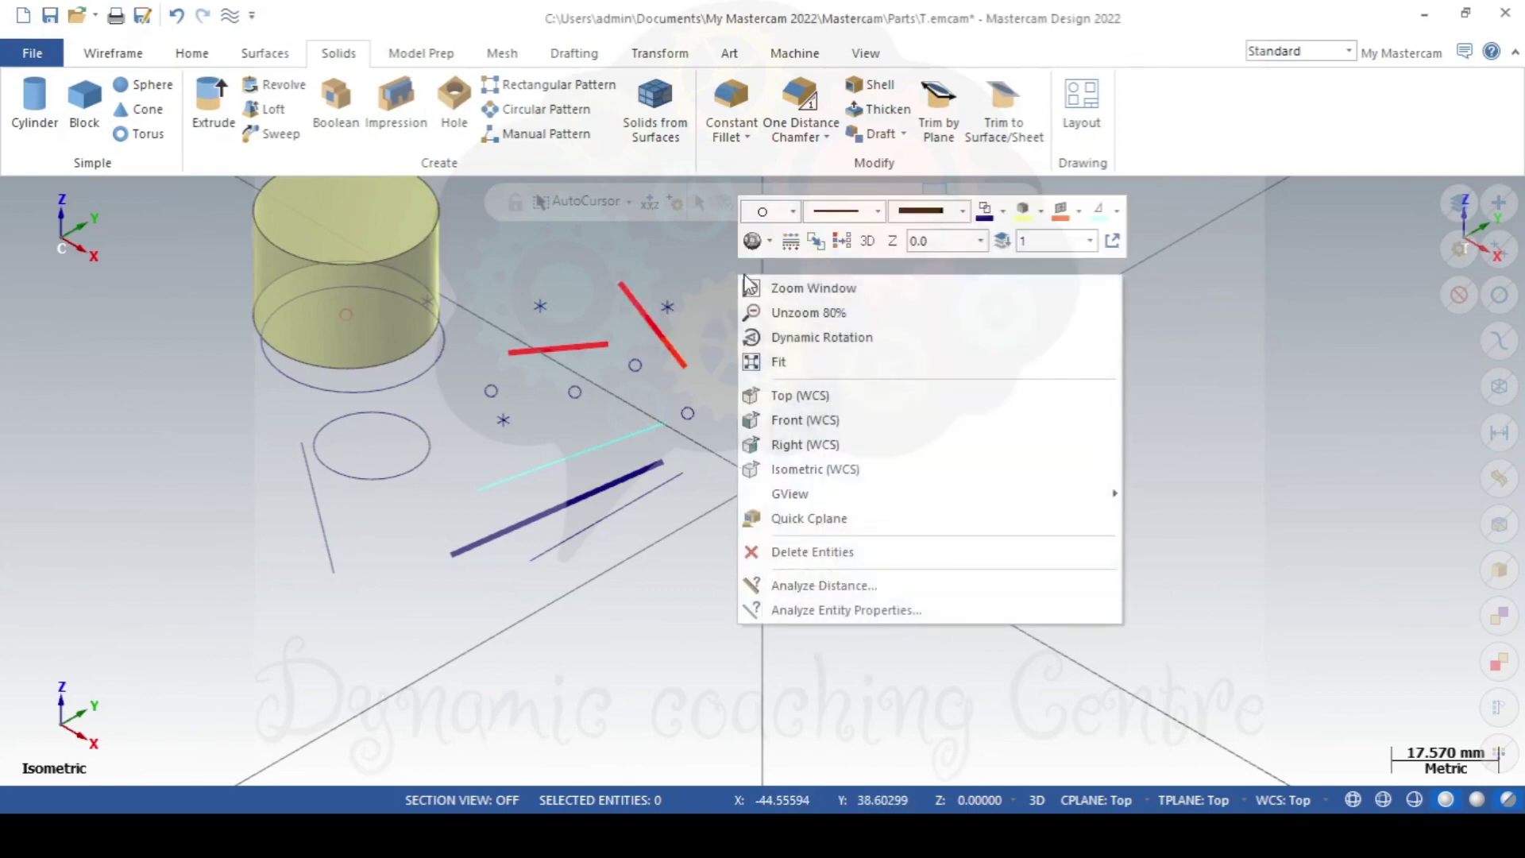
click(817, 248)
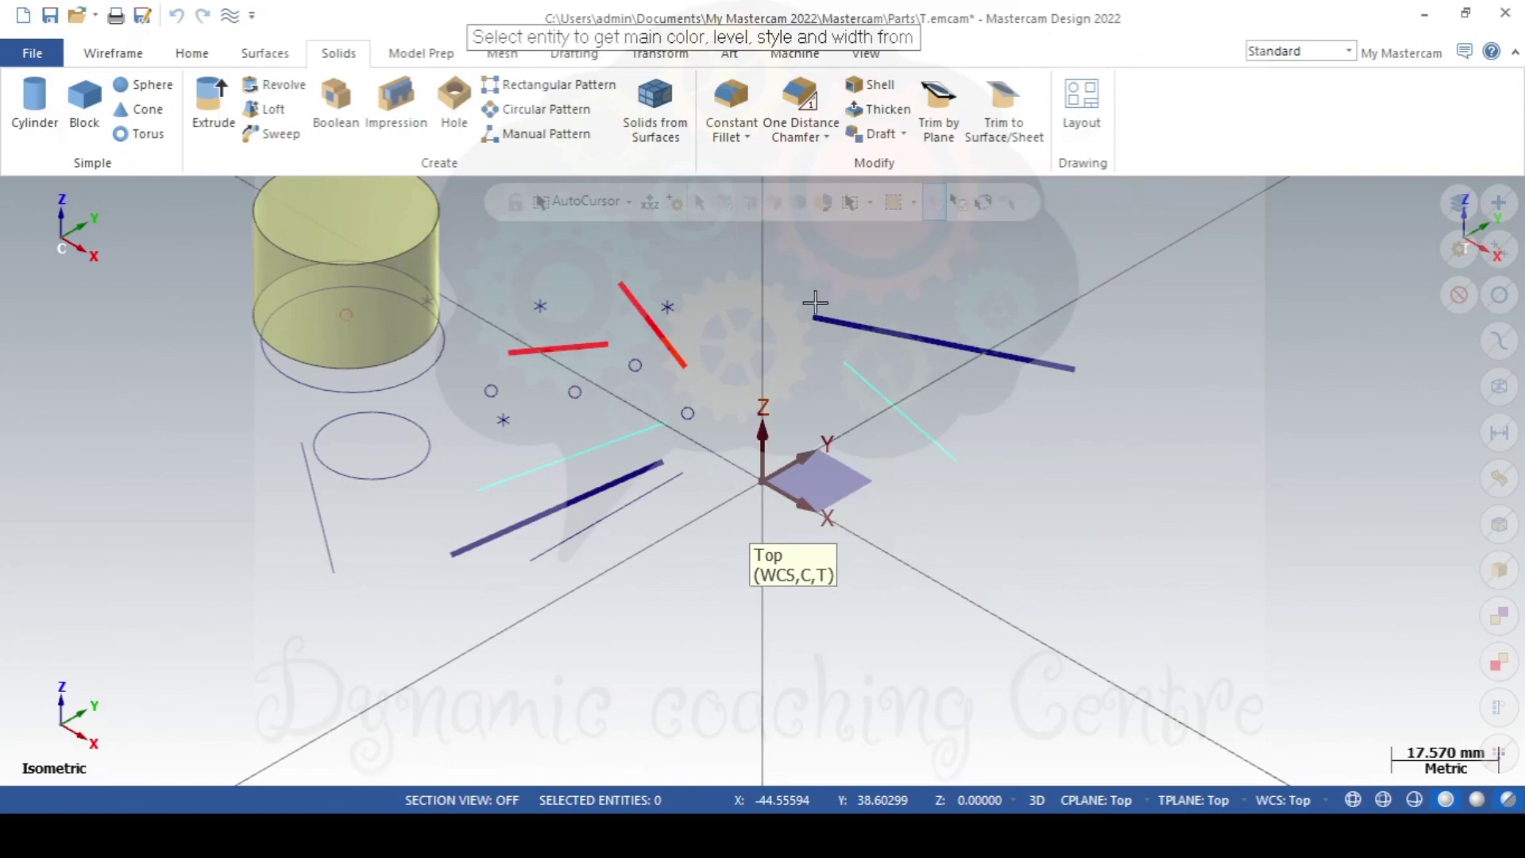
click(867, 379)
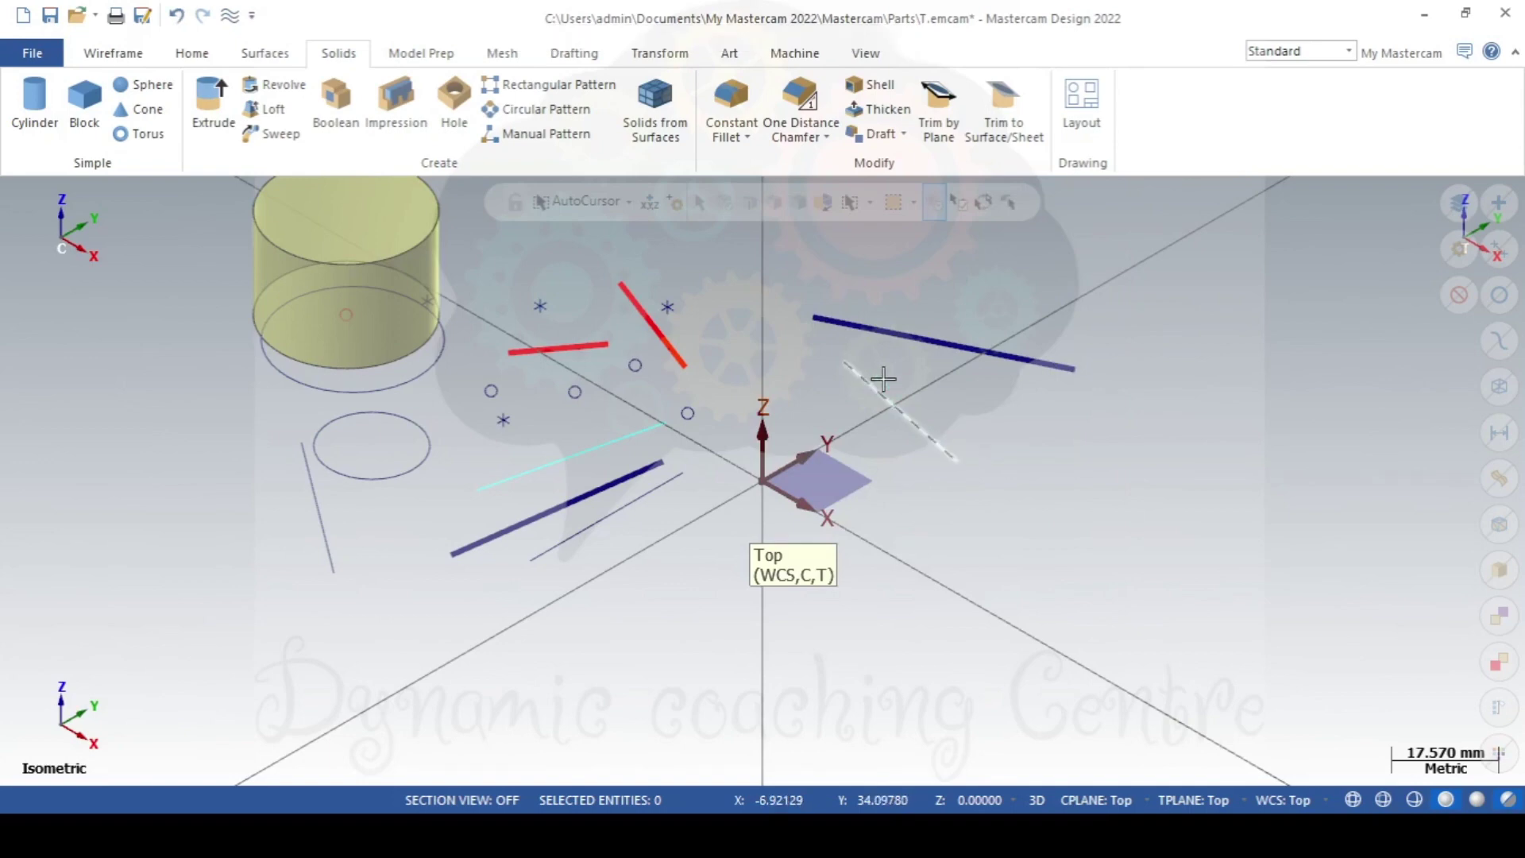
right_click(890, 270)
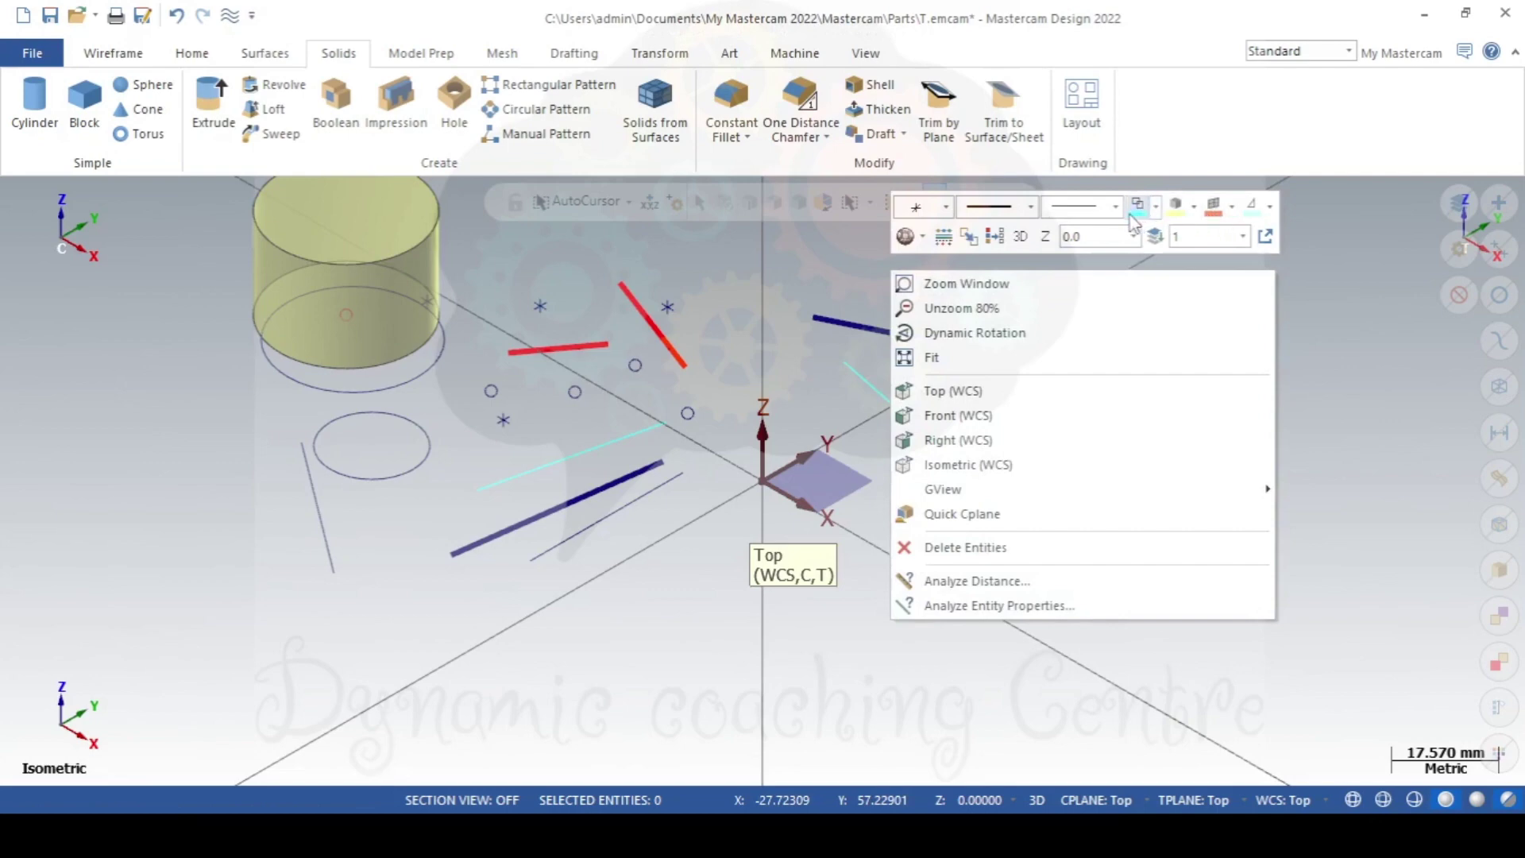
Set the main color, level, style and width from the steep thick red line.
click(970, 237)
click(673, 350)
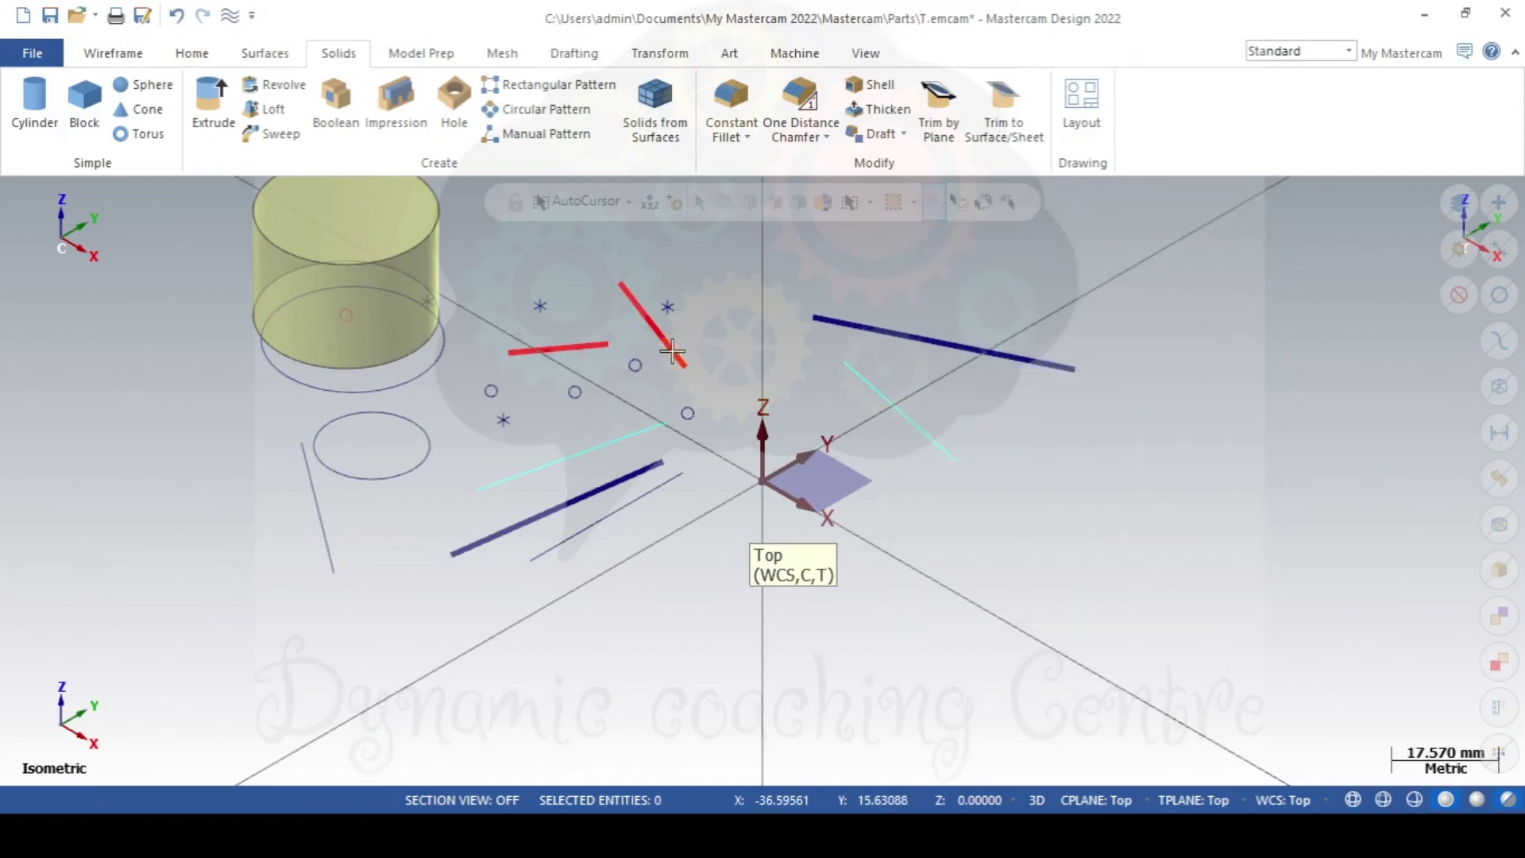
right_click(733, 300)
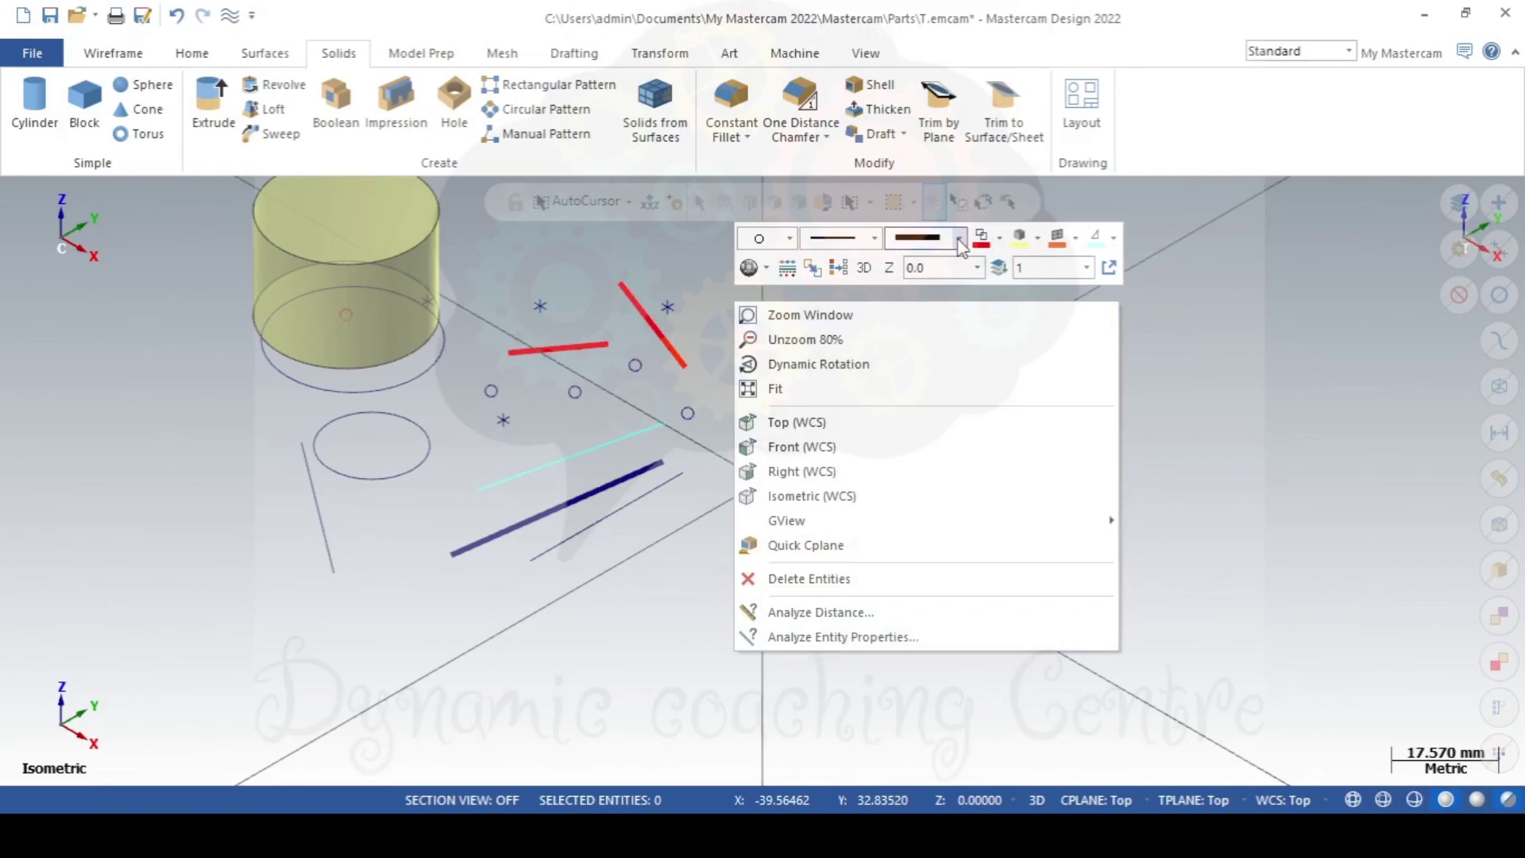
click(707, 429)
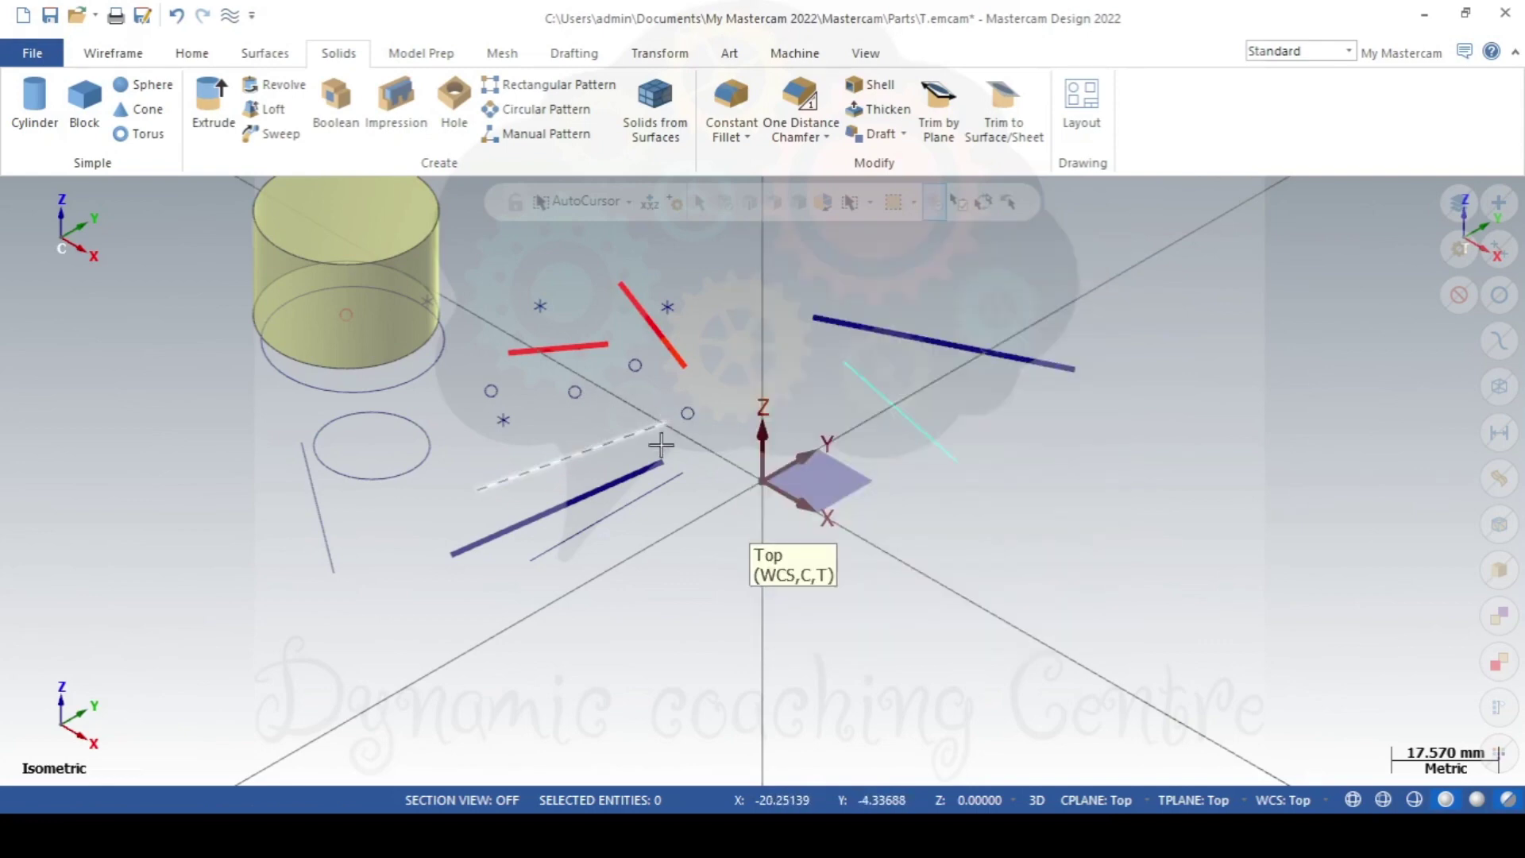
Set the main color, level, style and width from the cyan line above the long thick blue line.
right_click(728, 306)
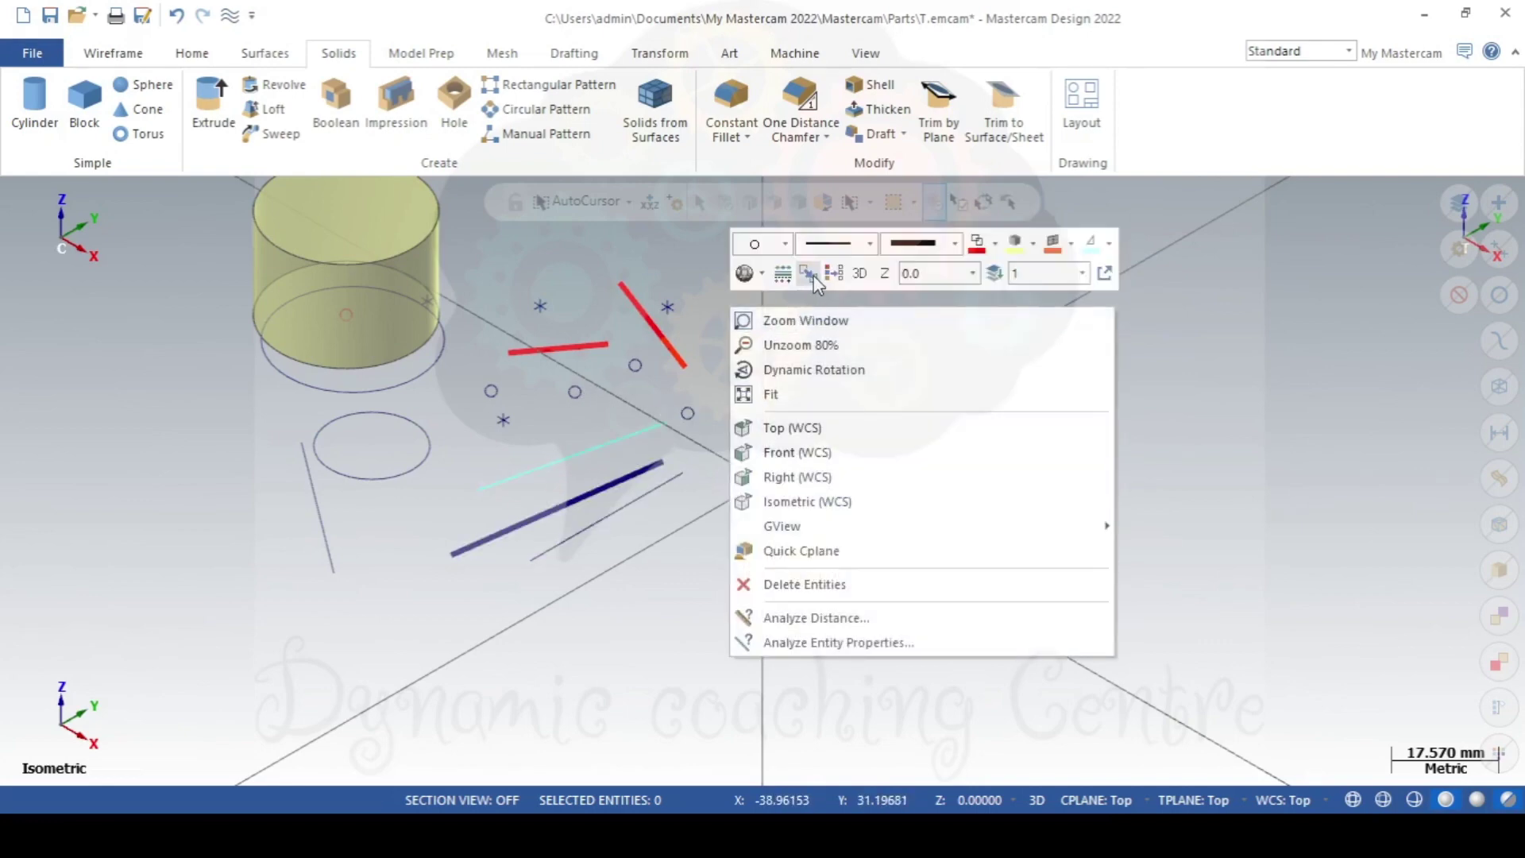
click(809, 273)
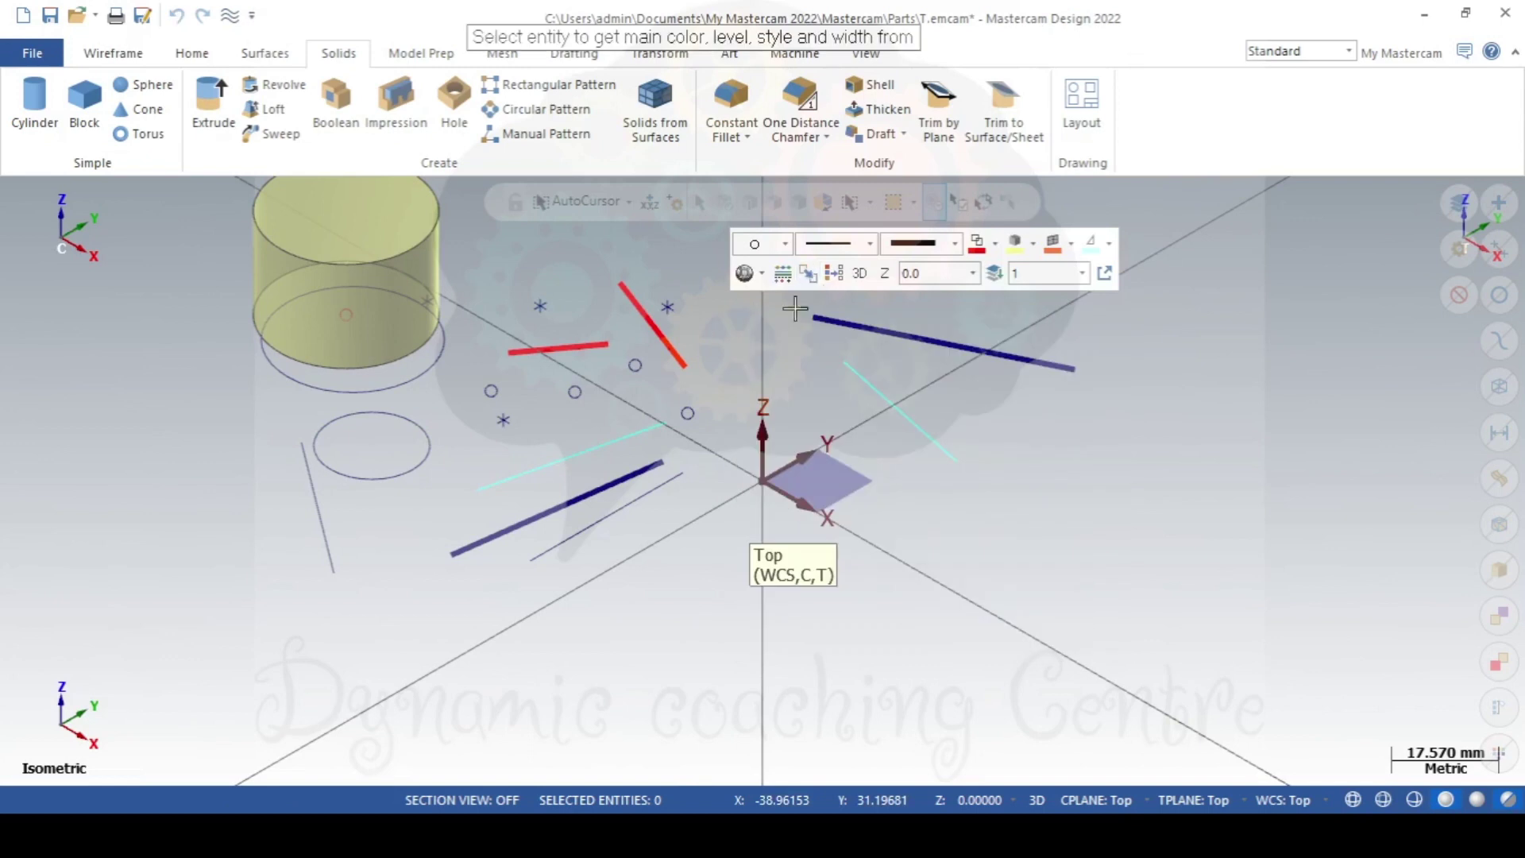
click(648, 442)
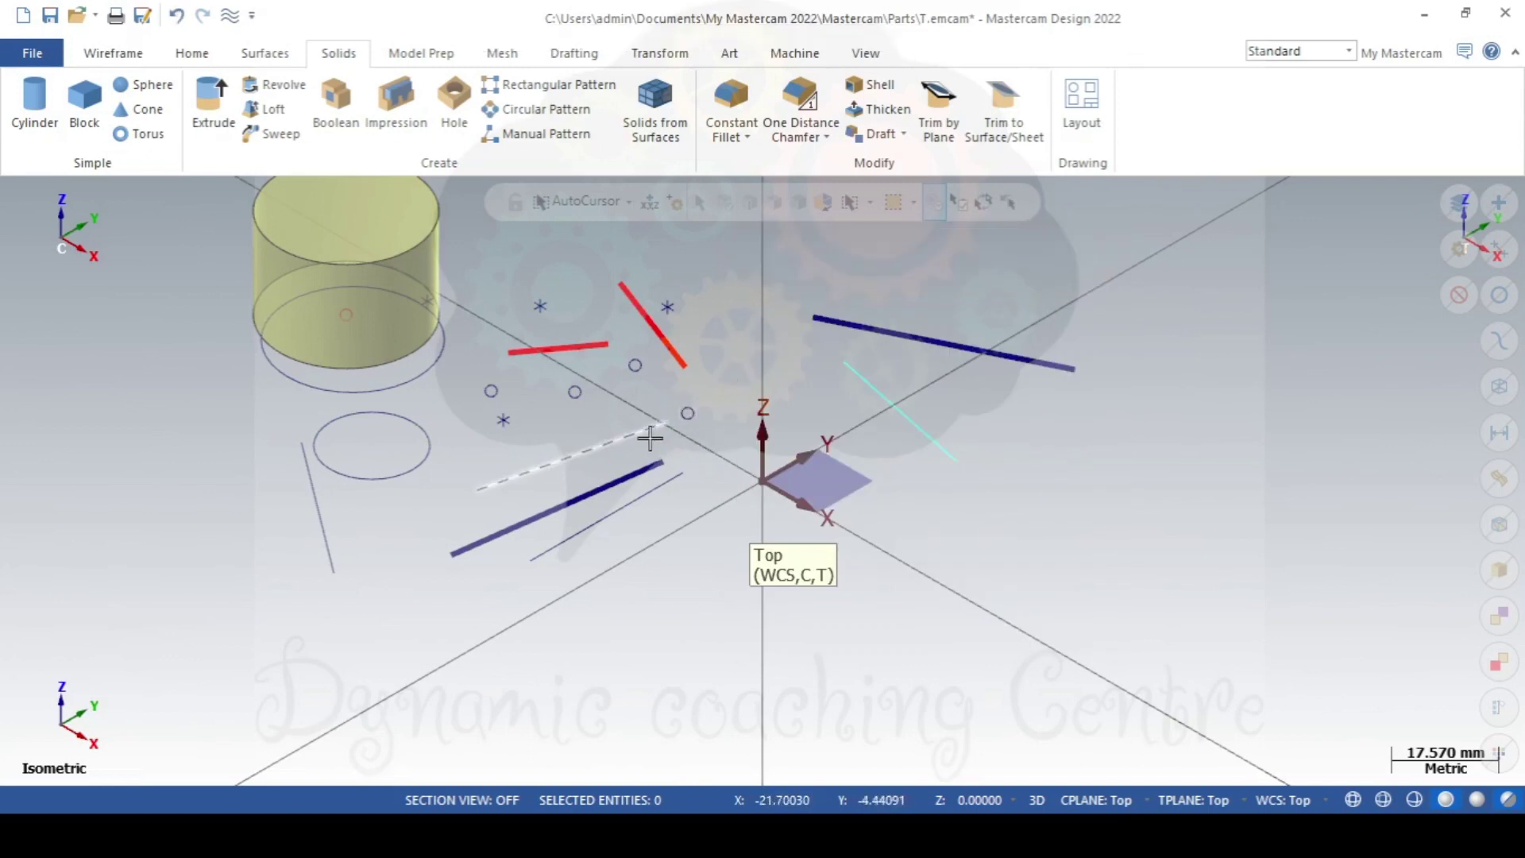
right_click(721, 355)
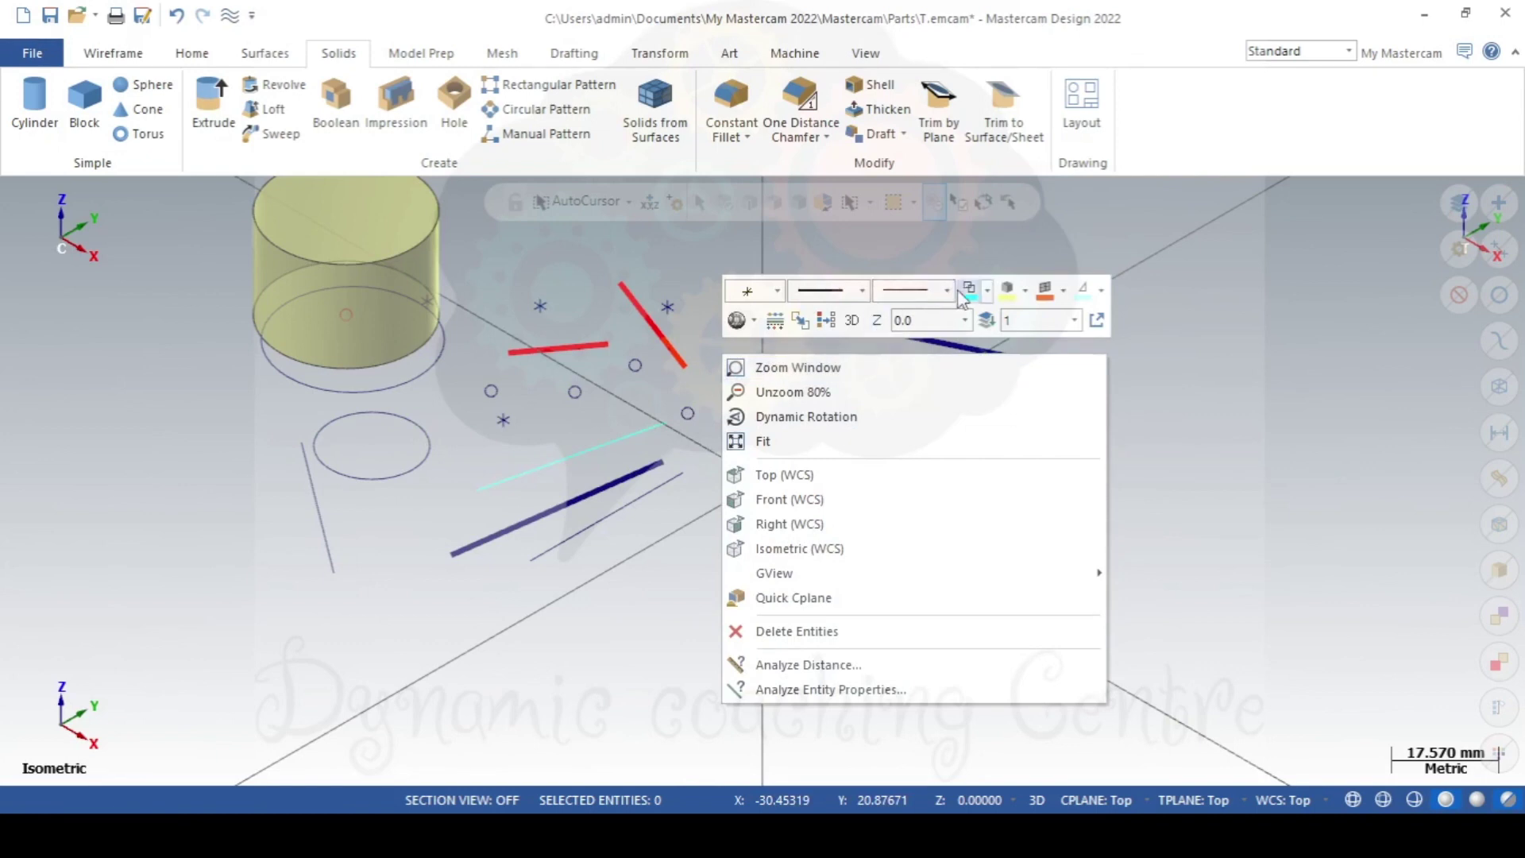
click(682, 262)
Set the main color, level, style and width from the steep thick red line and review the resulting attributes.
right_click(681, 262)
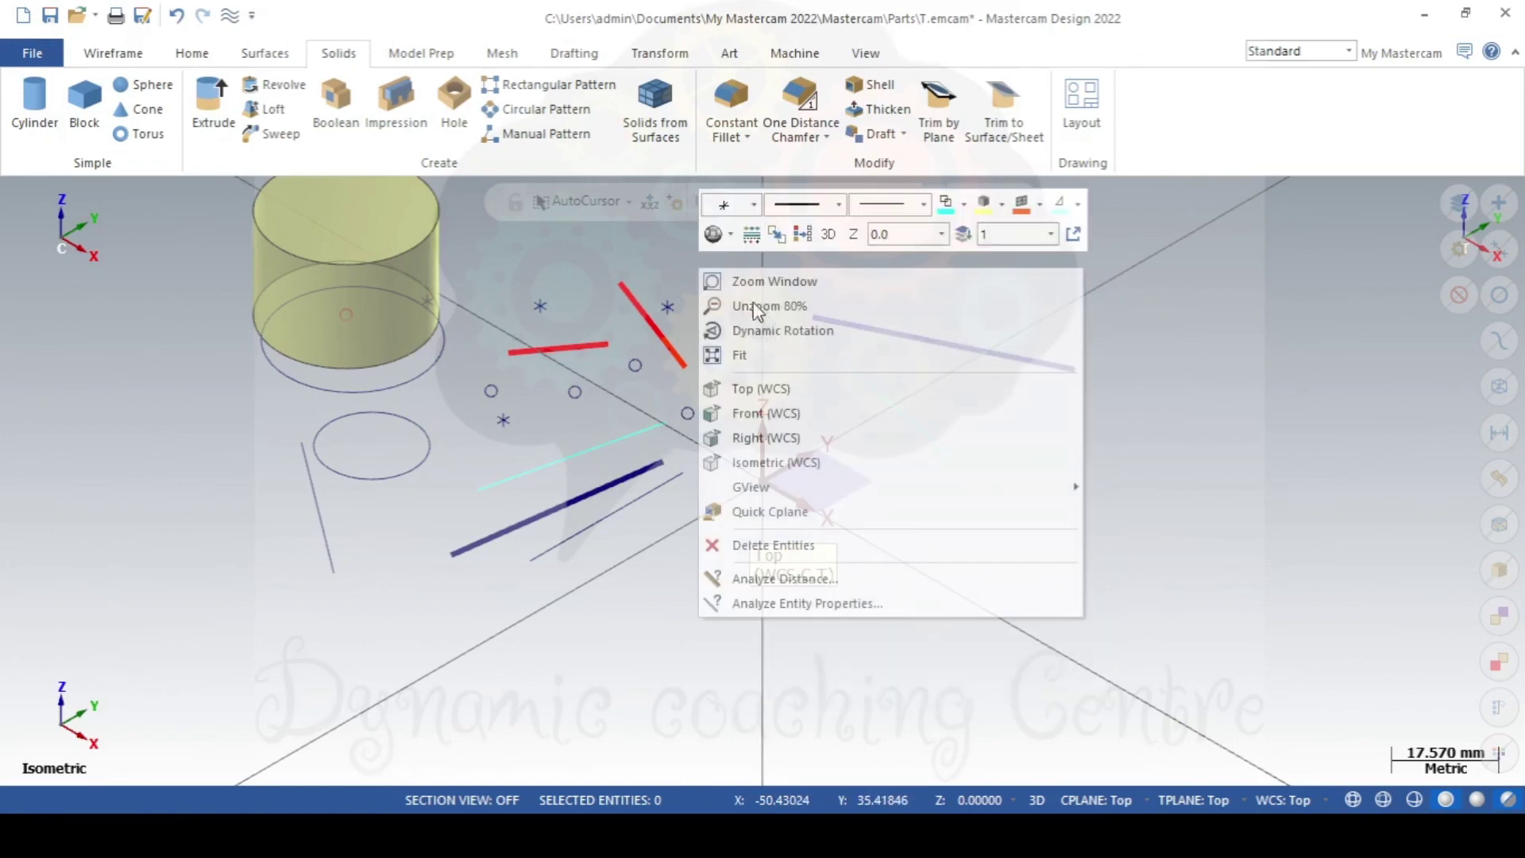
click(752, 234)
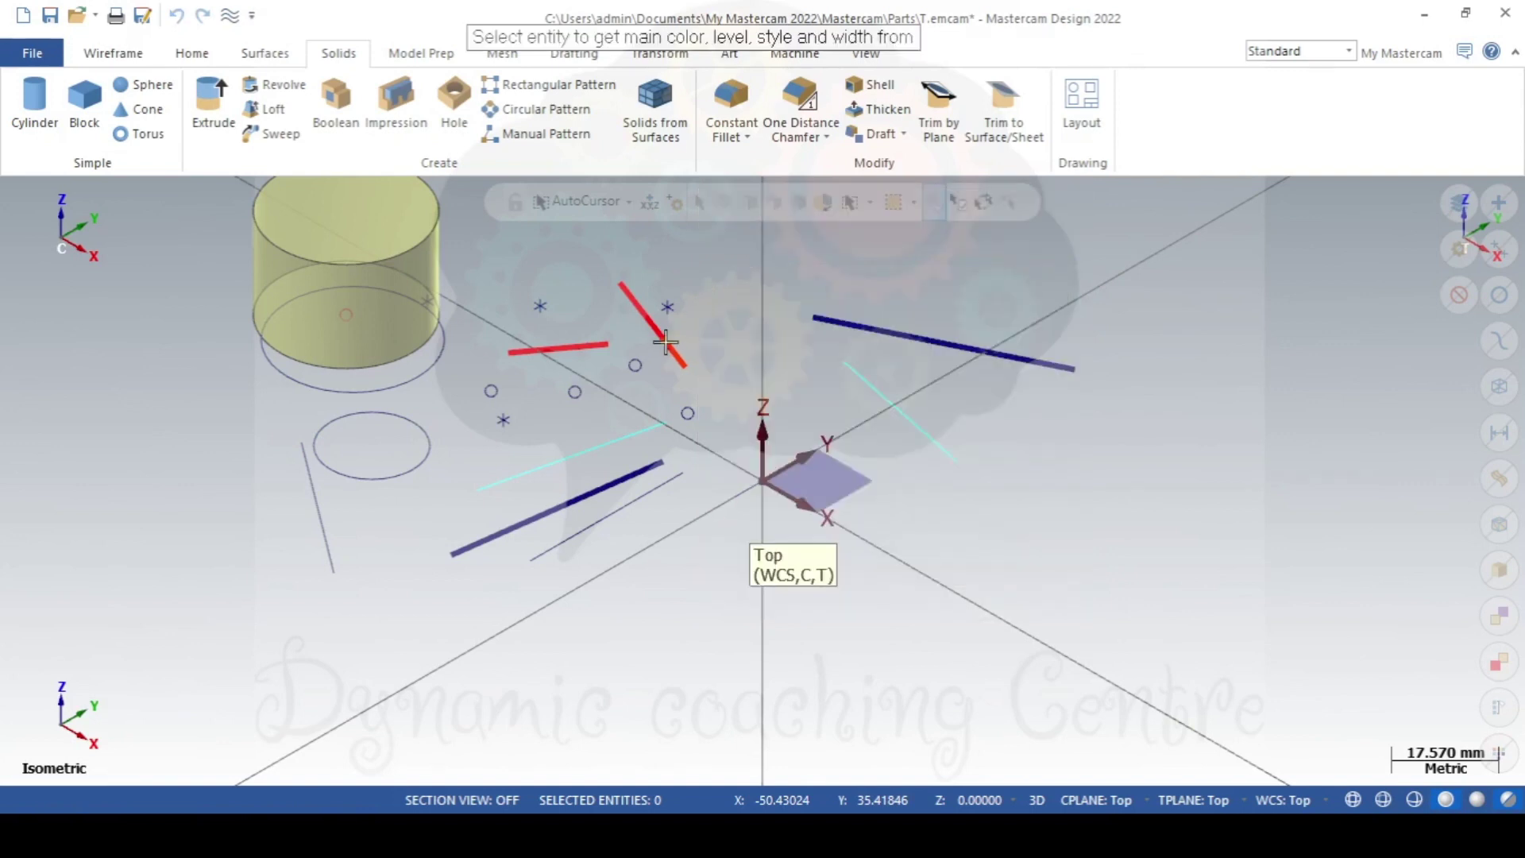
click(668, 341)
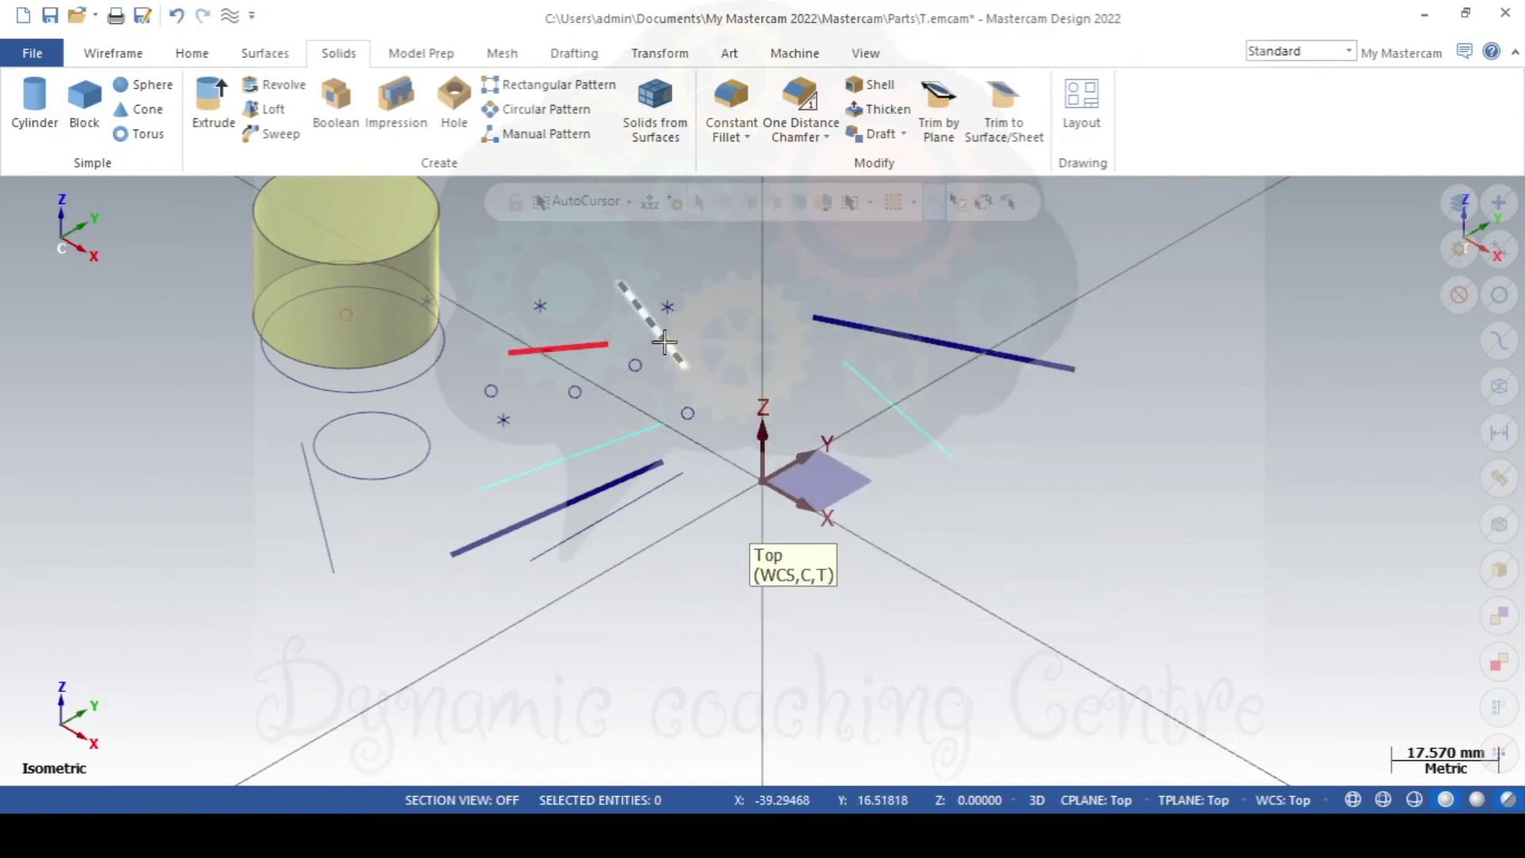
right_click(715, 272)
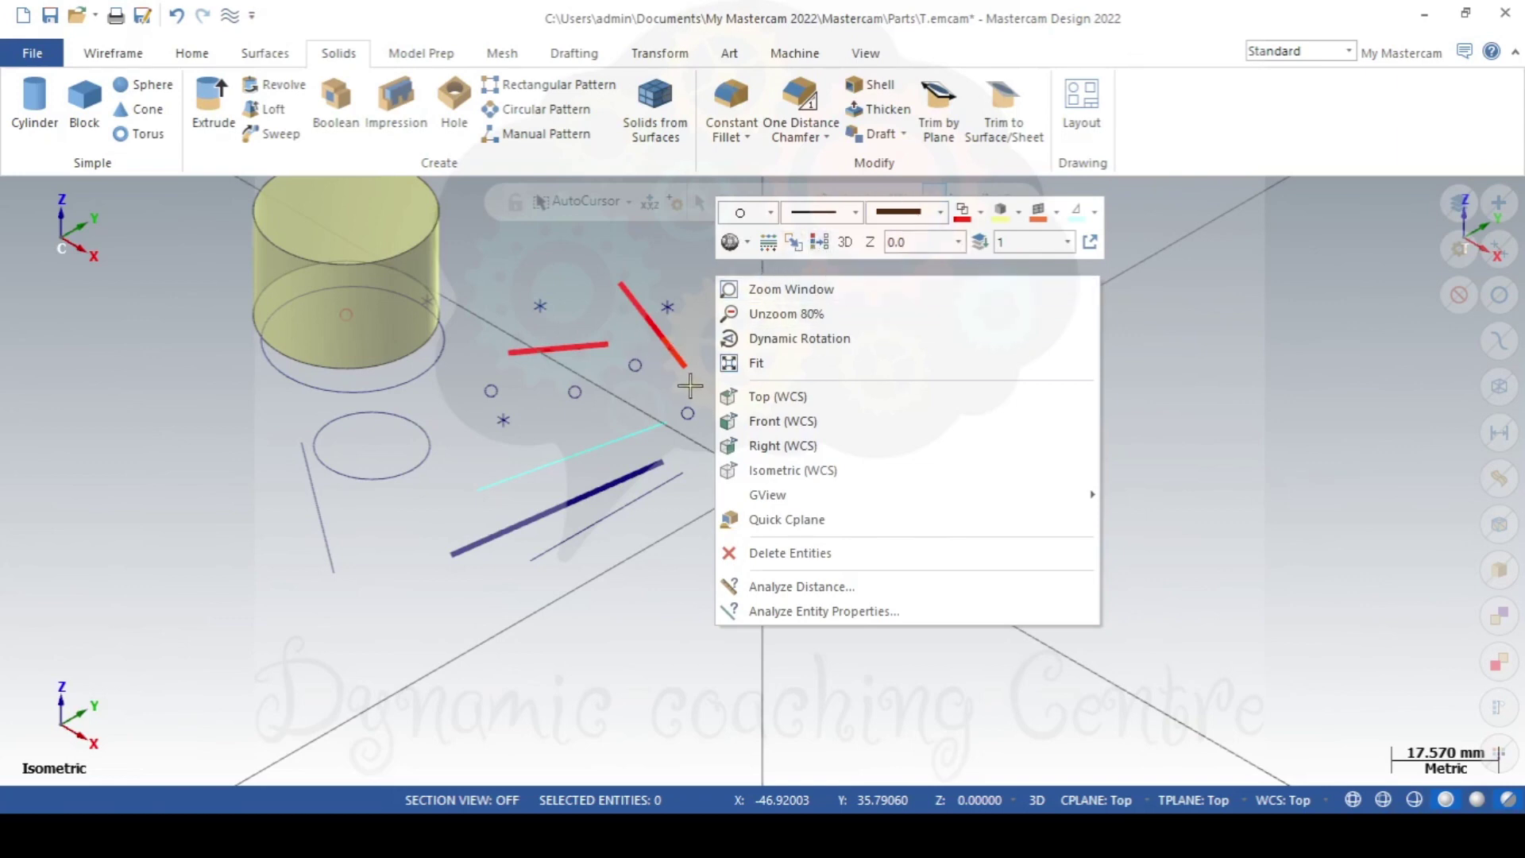
Select the yellow cylinder solid and set the construction Z depth to 20.0.
click(397, 334)
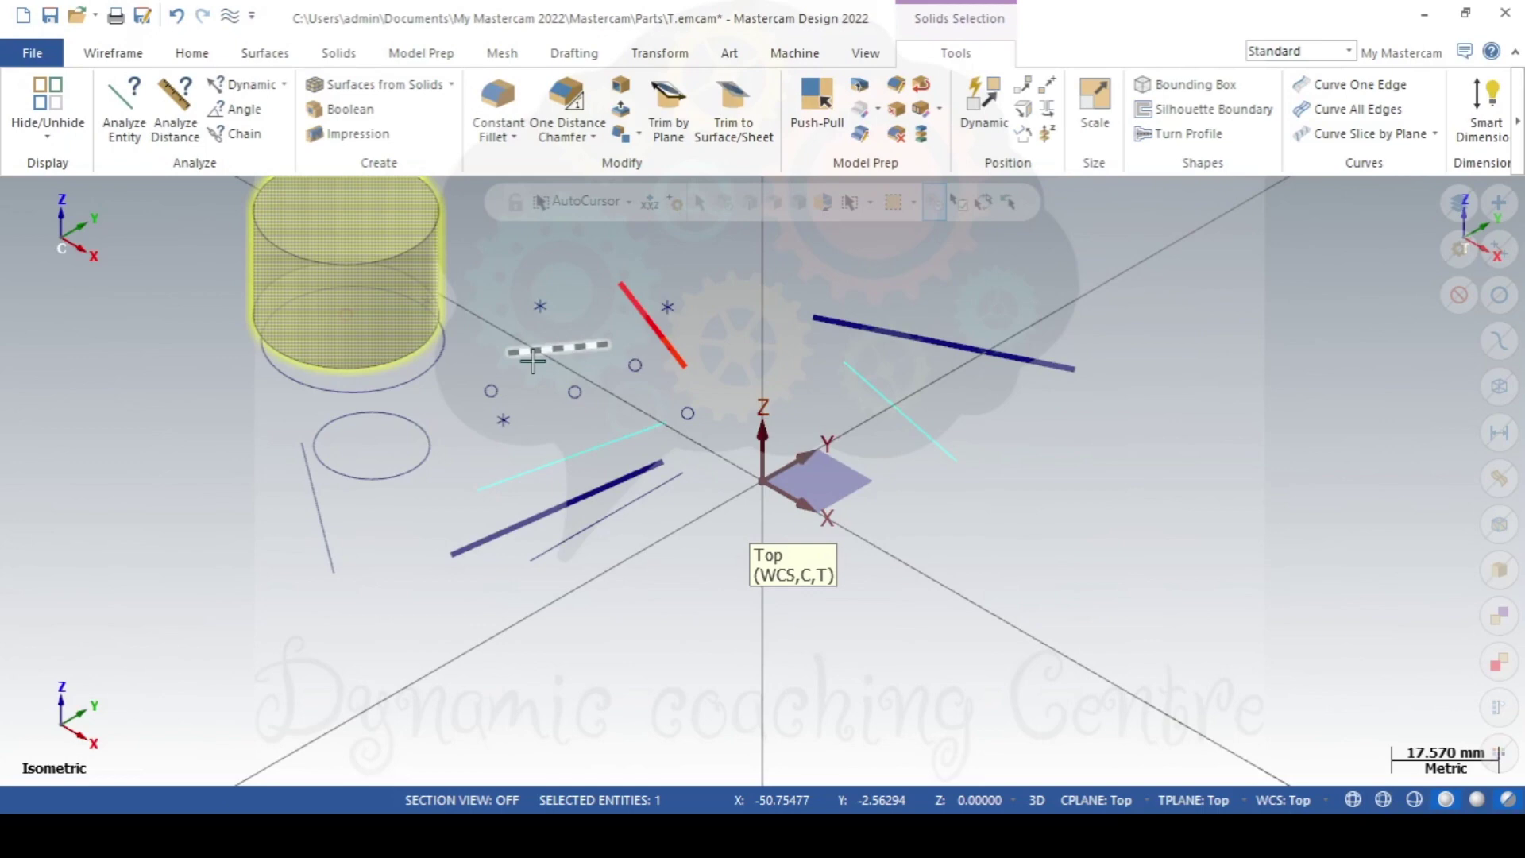
right_click(589, 278)
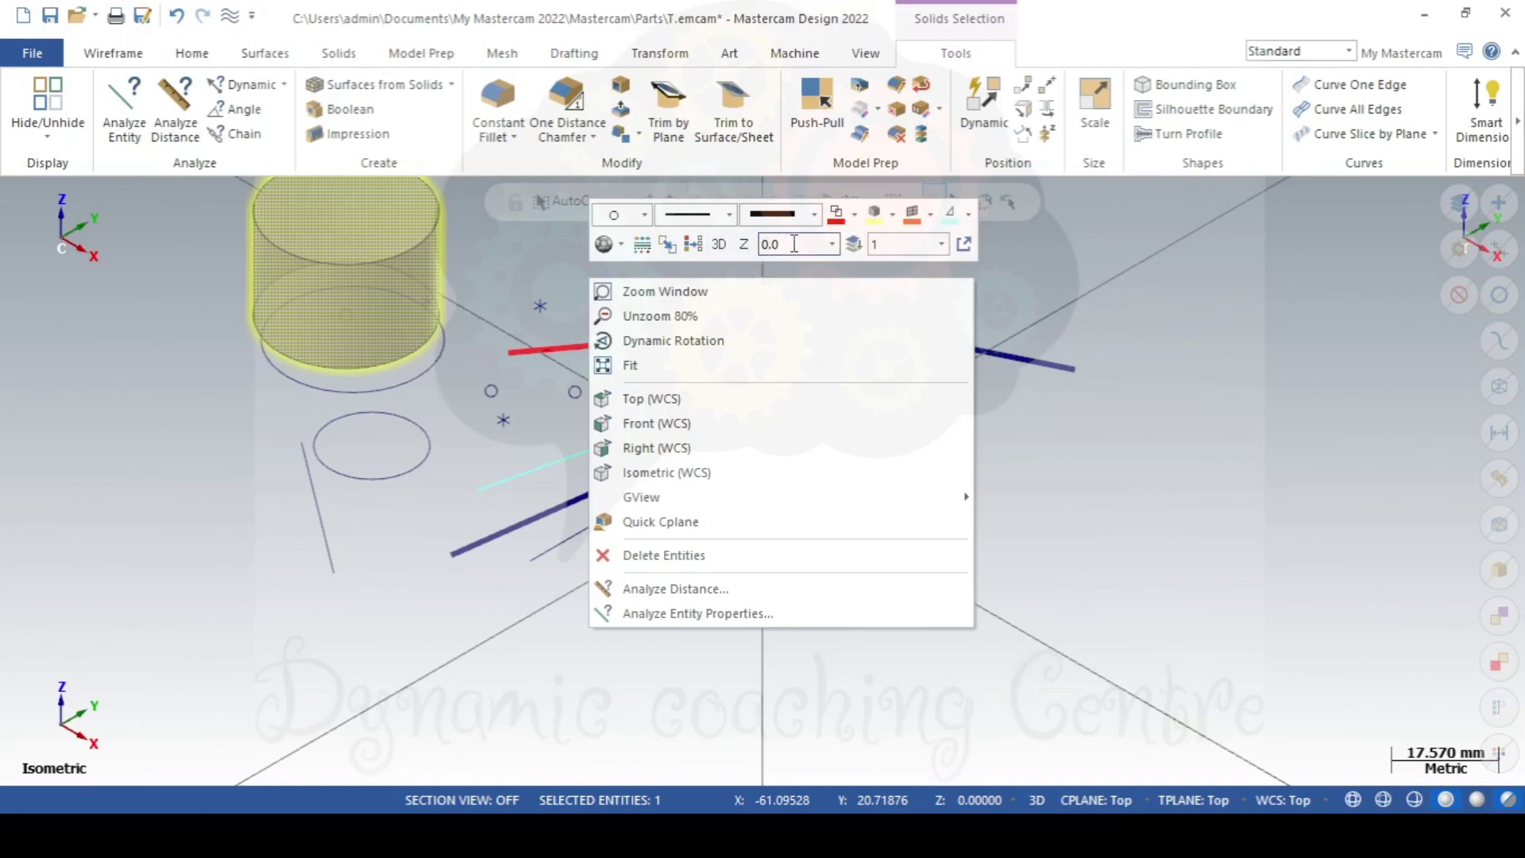
click(834, 244)
click(834, 244)
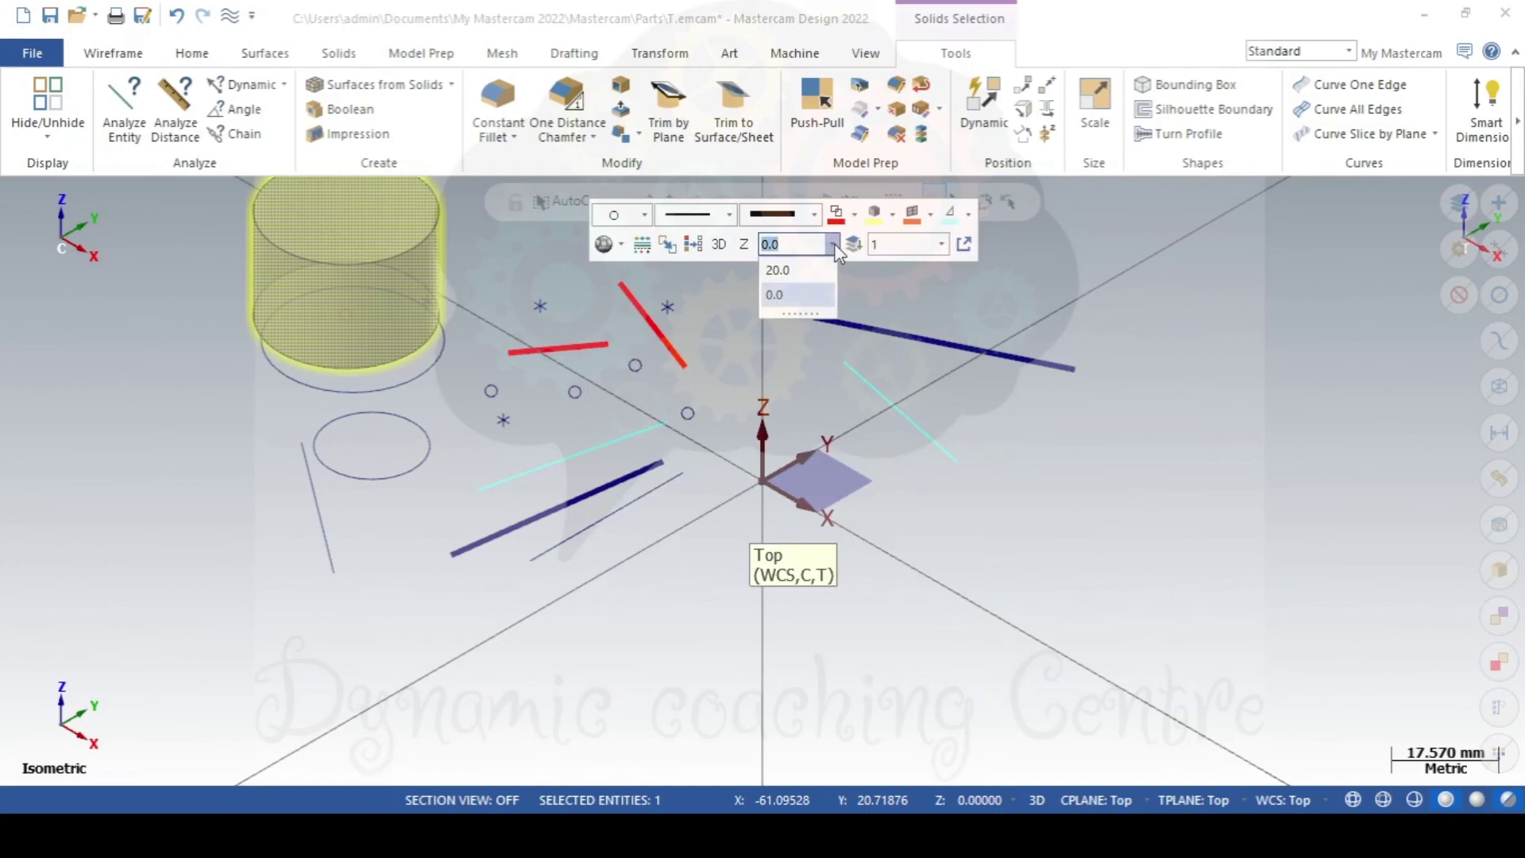
click(806, 269)
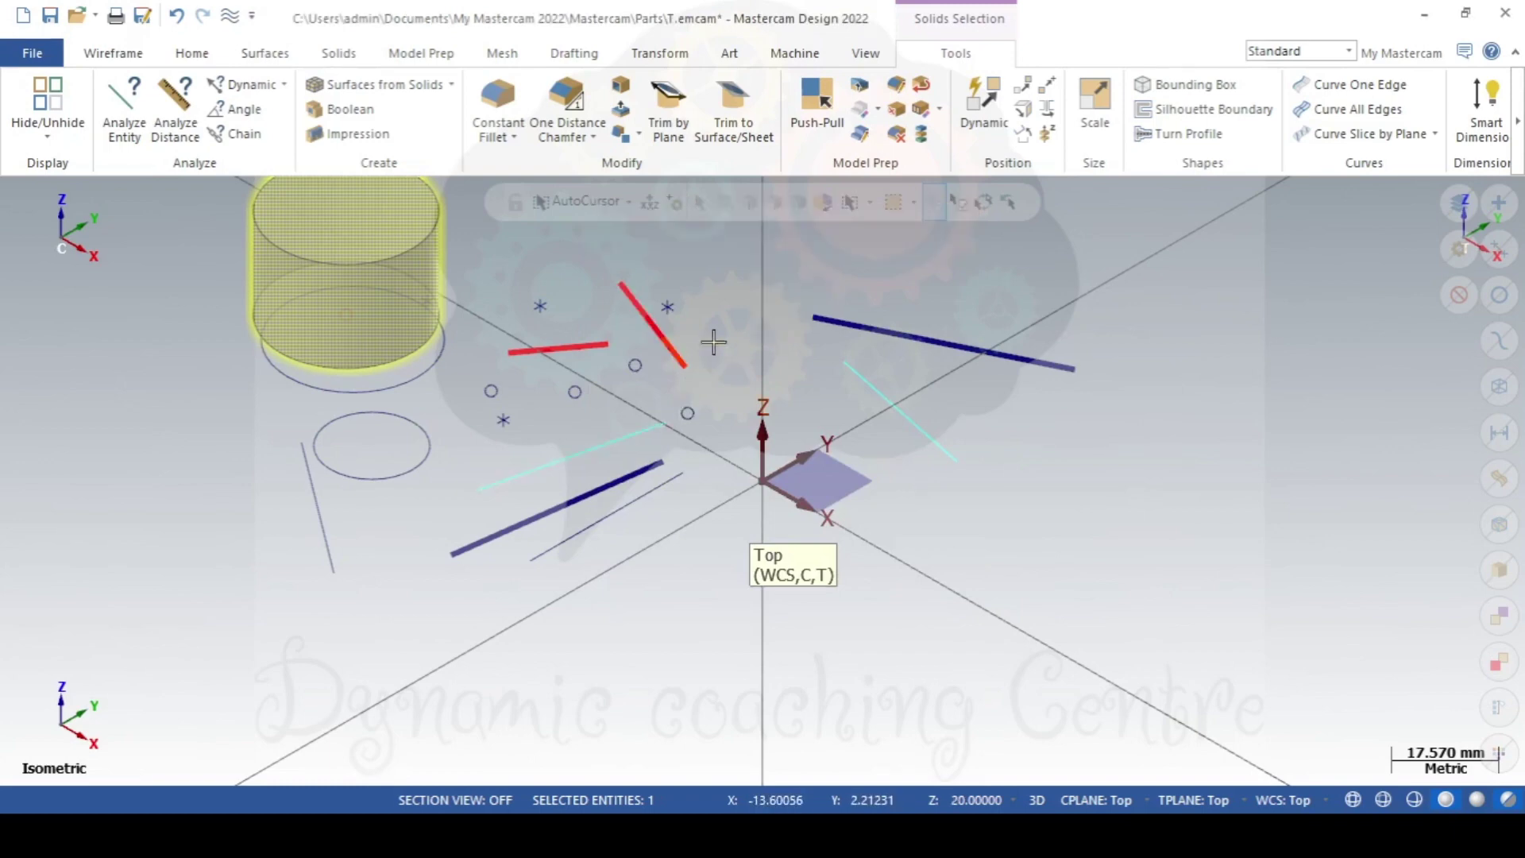
Draw three freeform two-endpoint lines around the origin at the current Z depth, the last about 95 mm long.
click(88, 56)
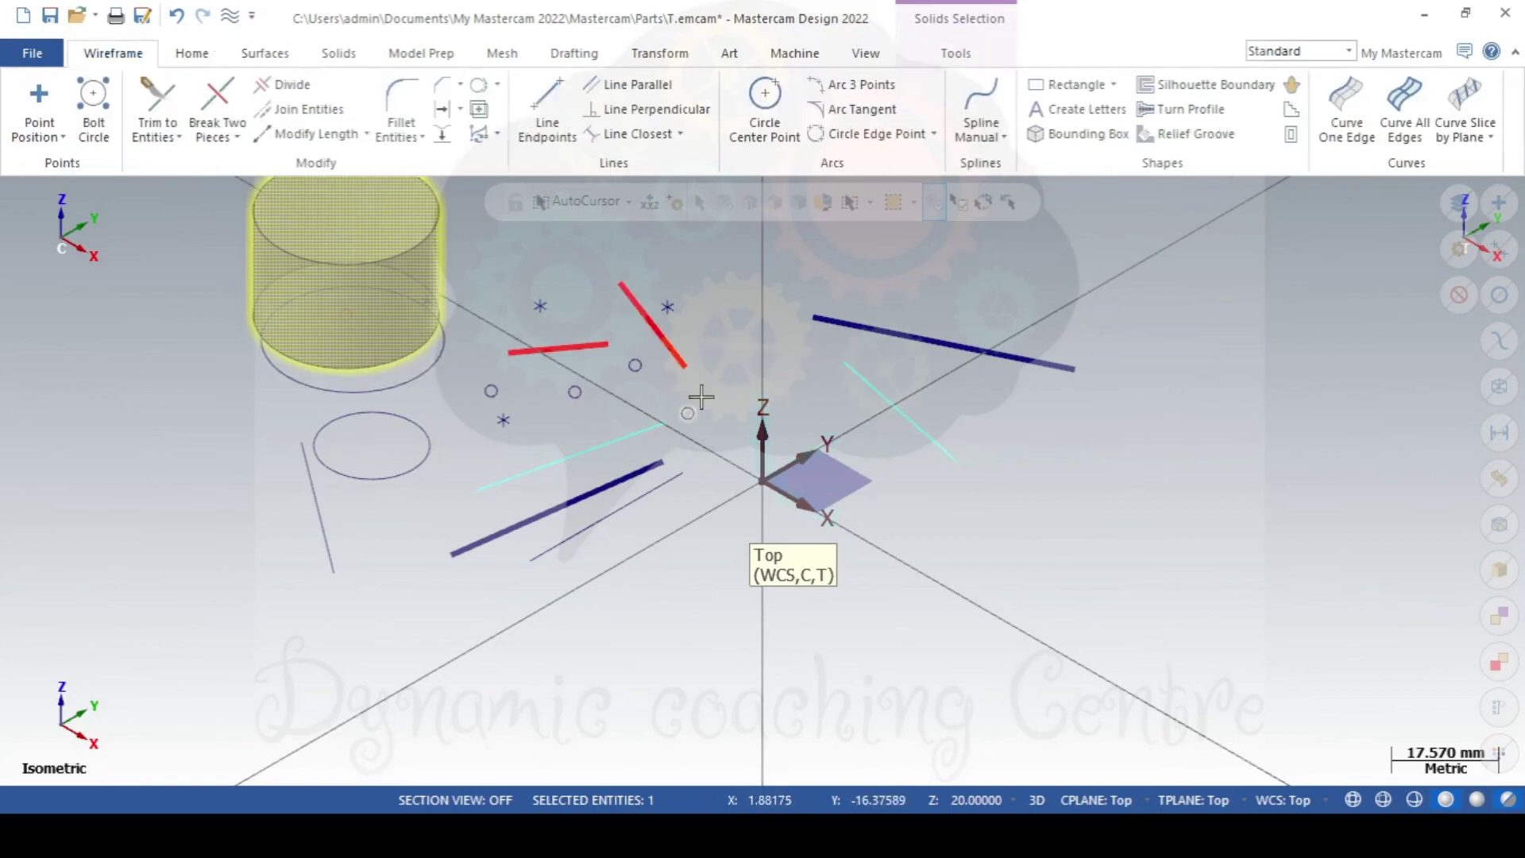
click(548, 101)
click(879, 364)
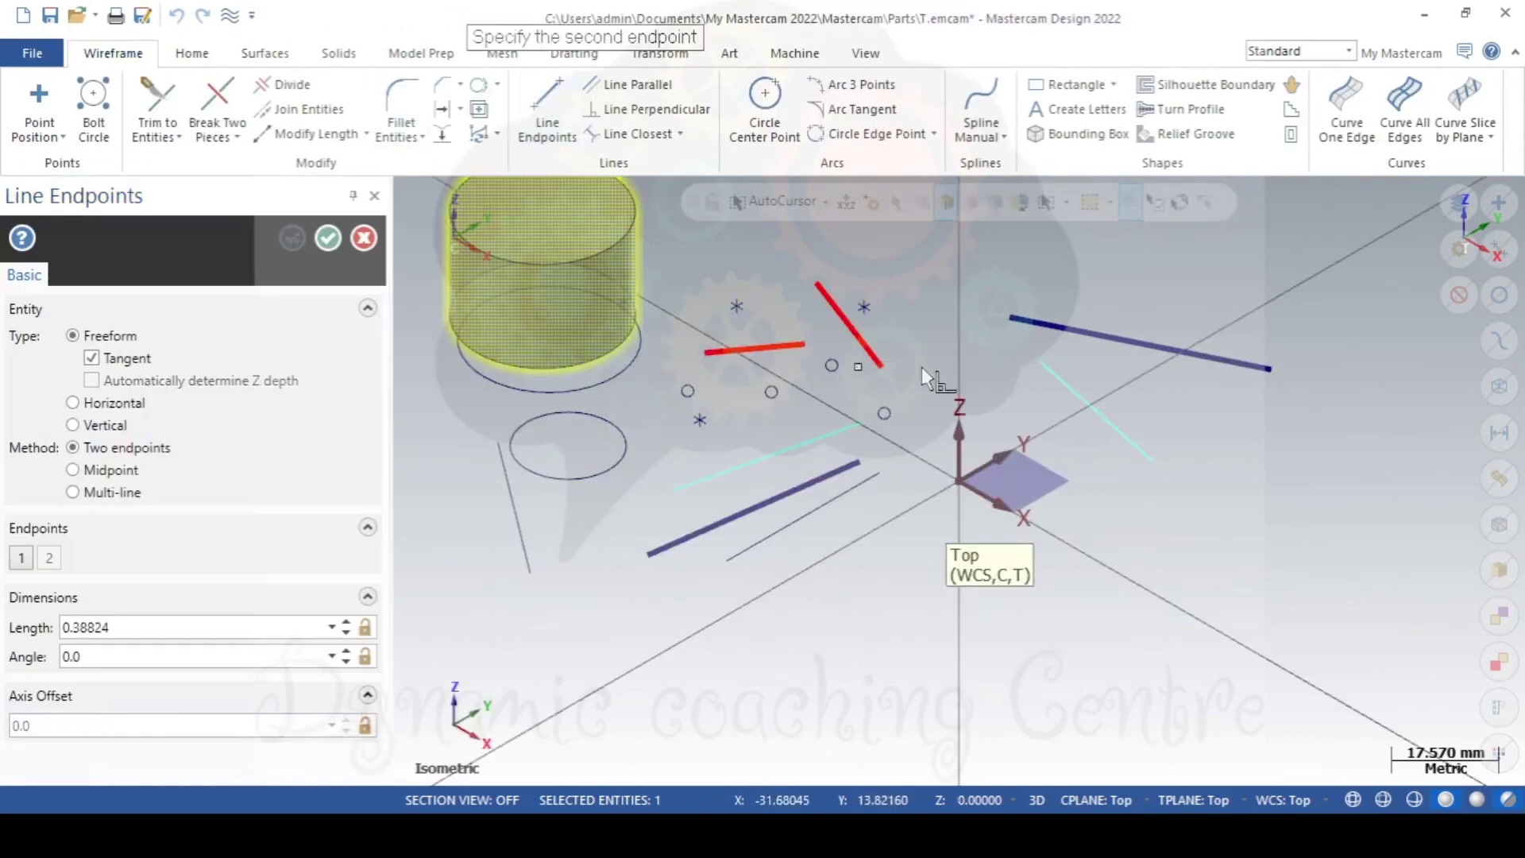
click(1097, 336)
click(826, 525)
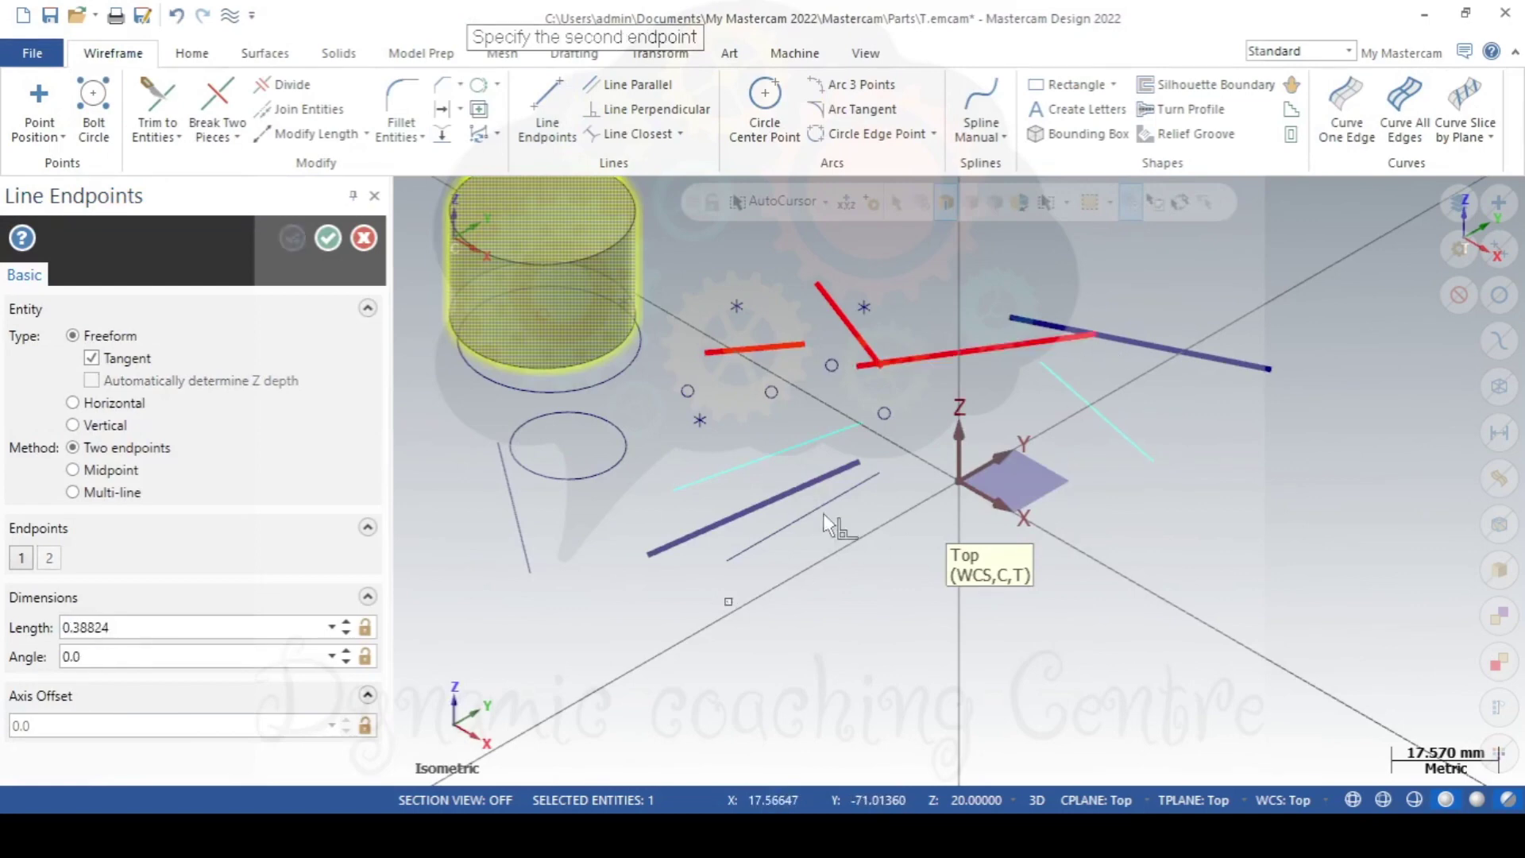
click(958, 407)
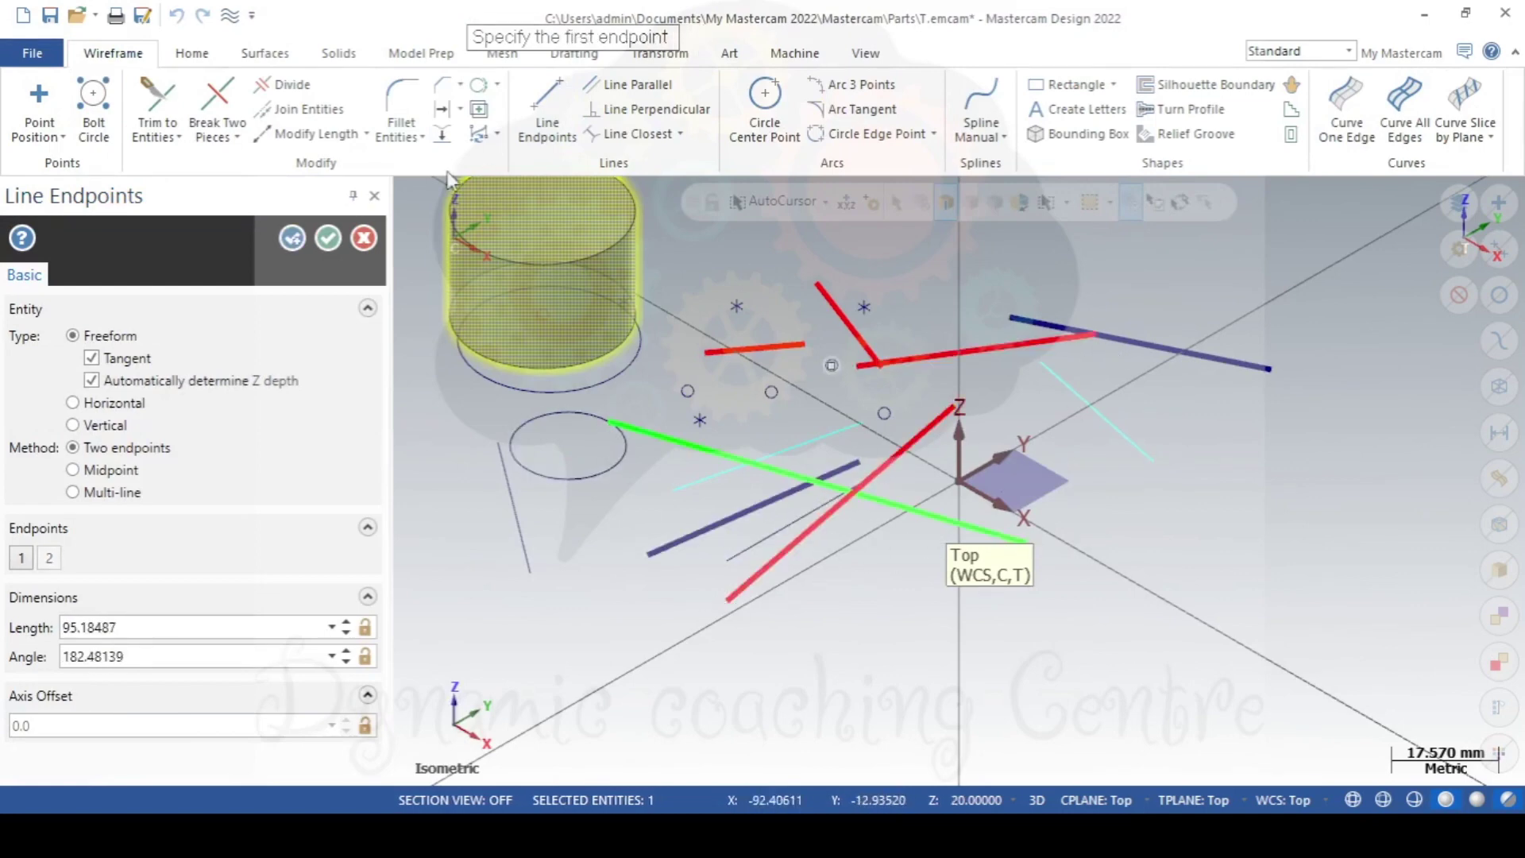
key(Escape)
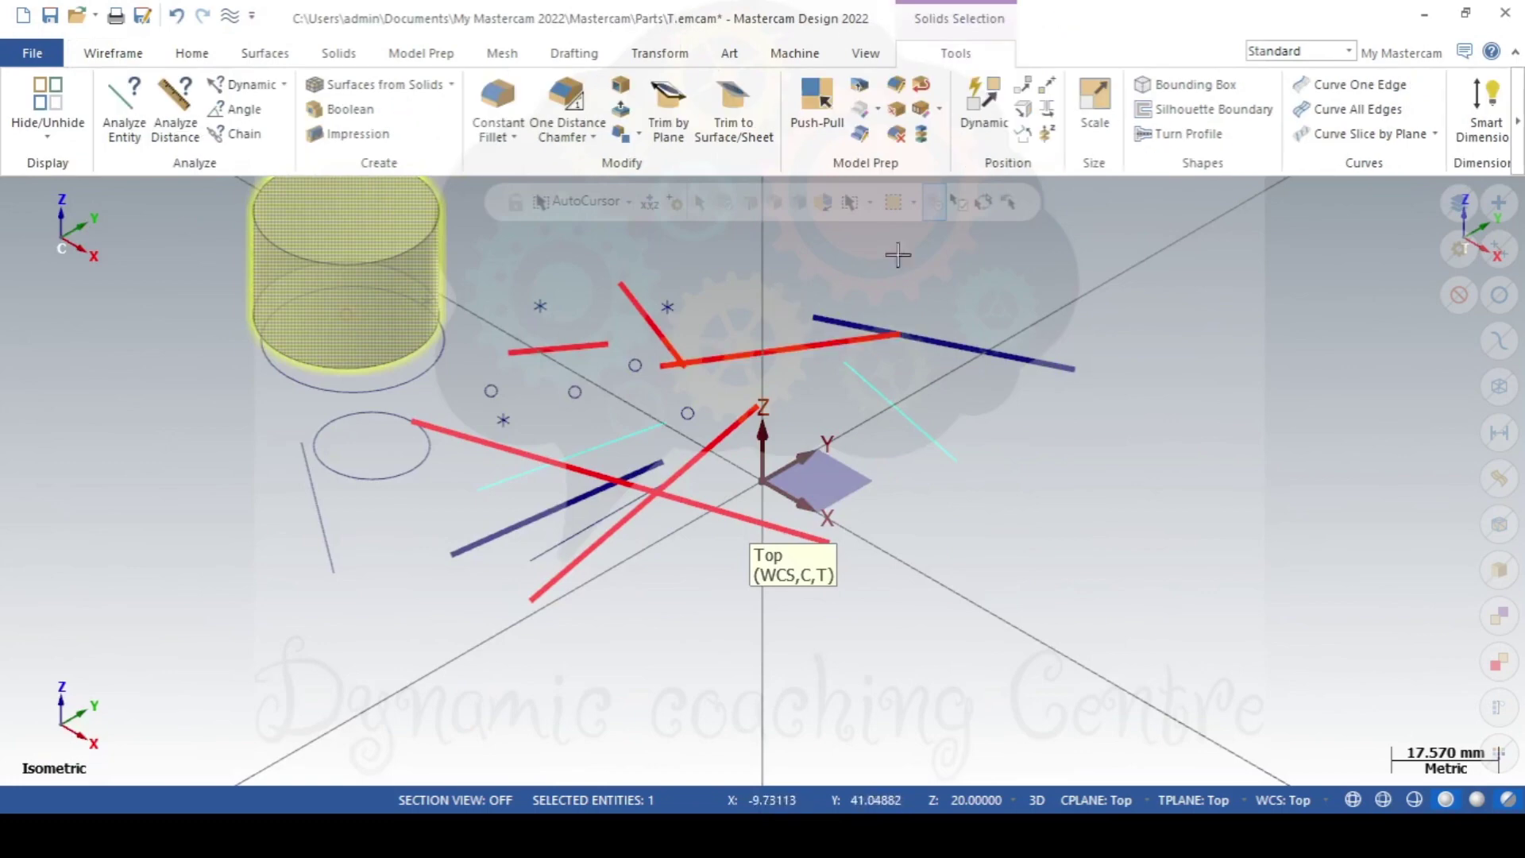
Set the construction Z depth to 0.0.
right_click(913, 254)
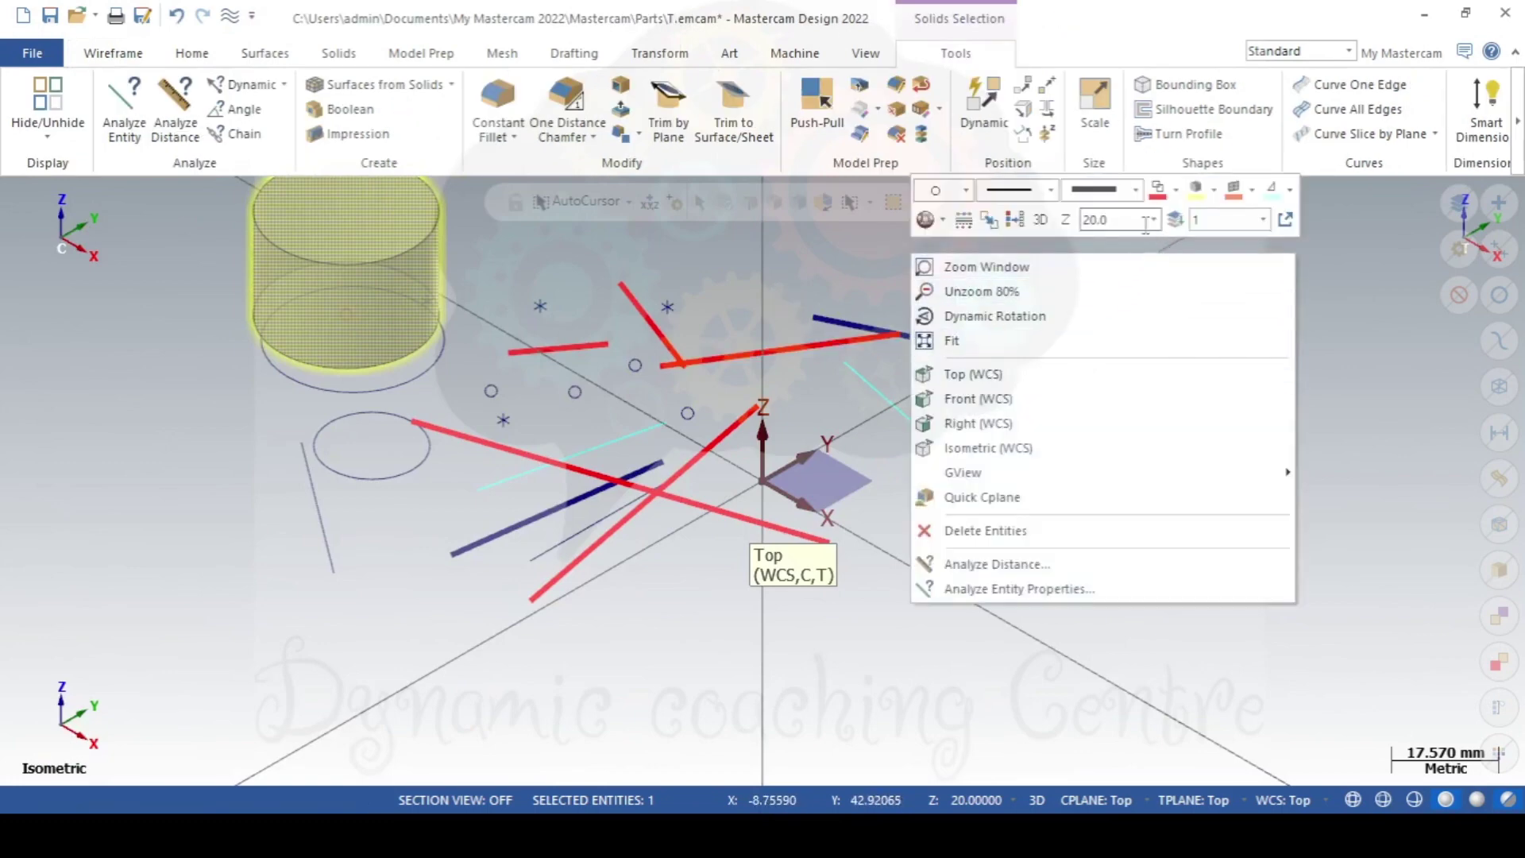
click(1153, 220)
click(1121, 265)
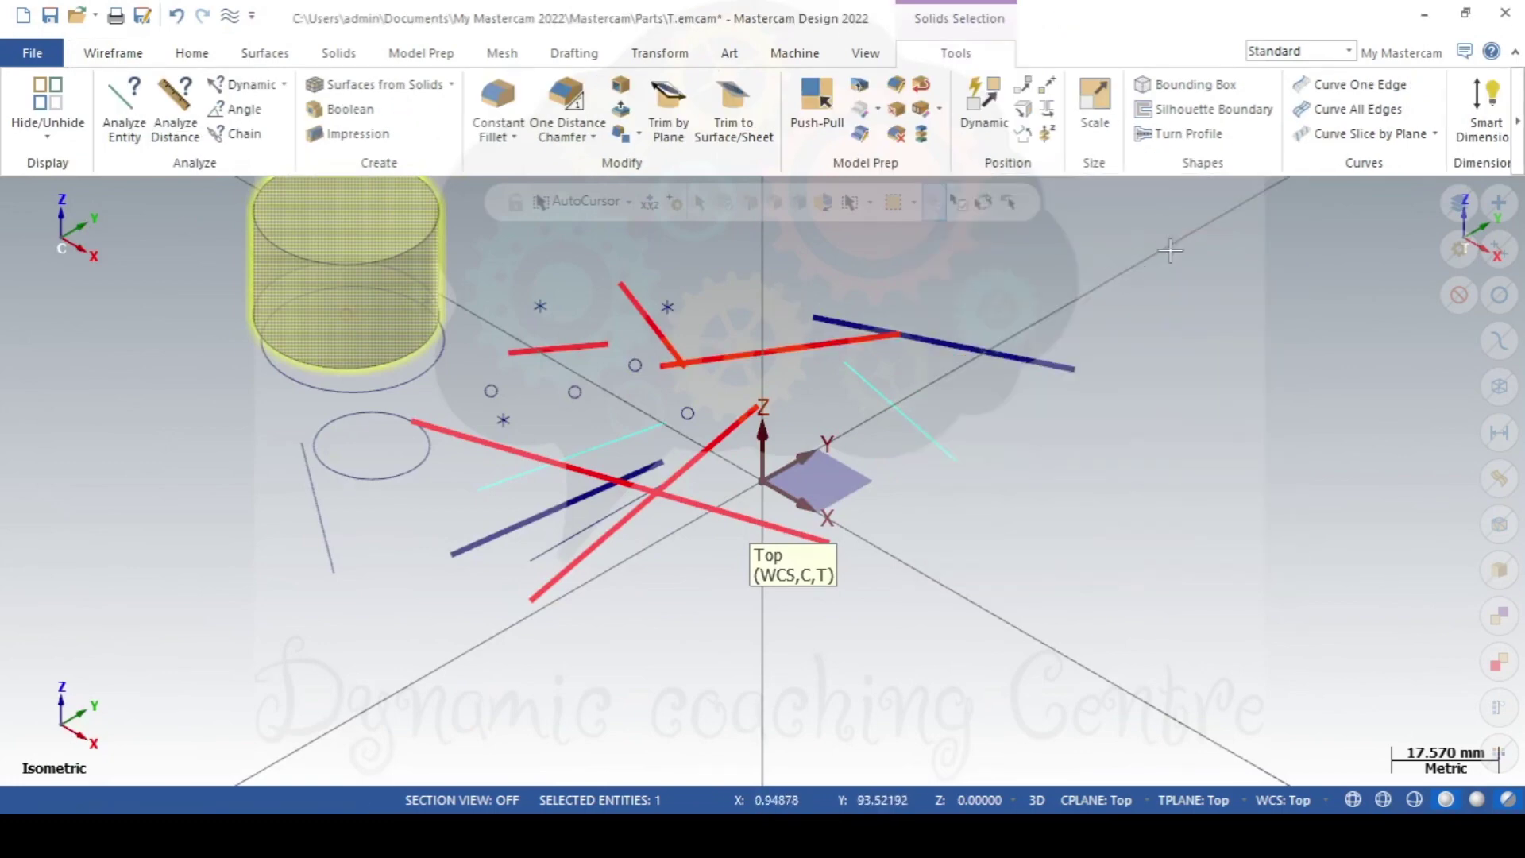
right_click(1173, 293)
right_click(752, 294)
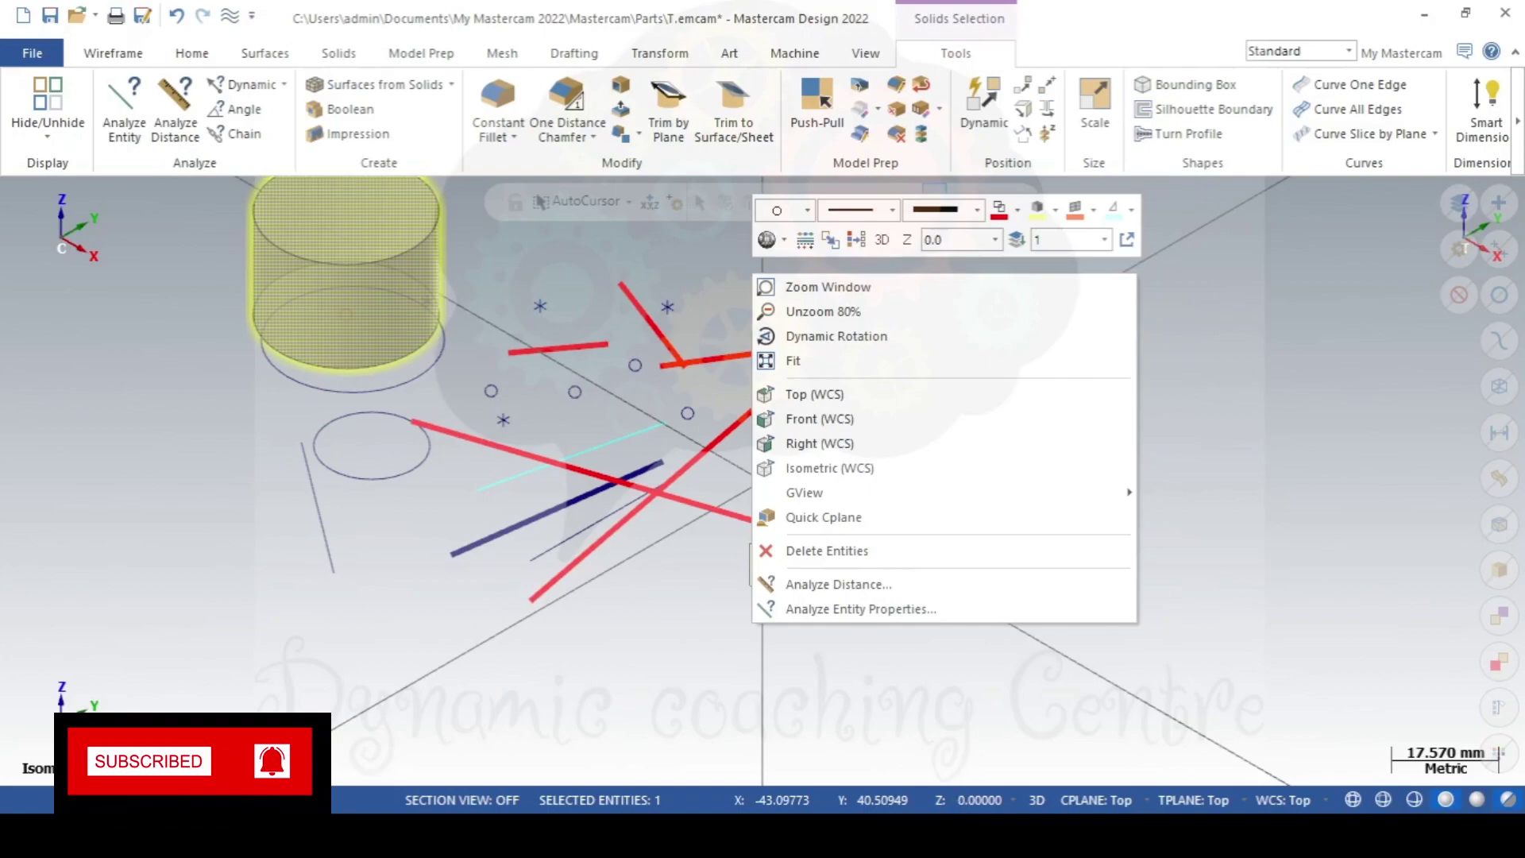
click(755, 530)
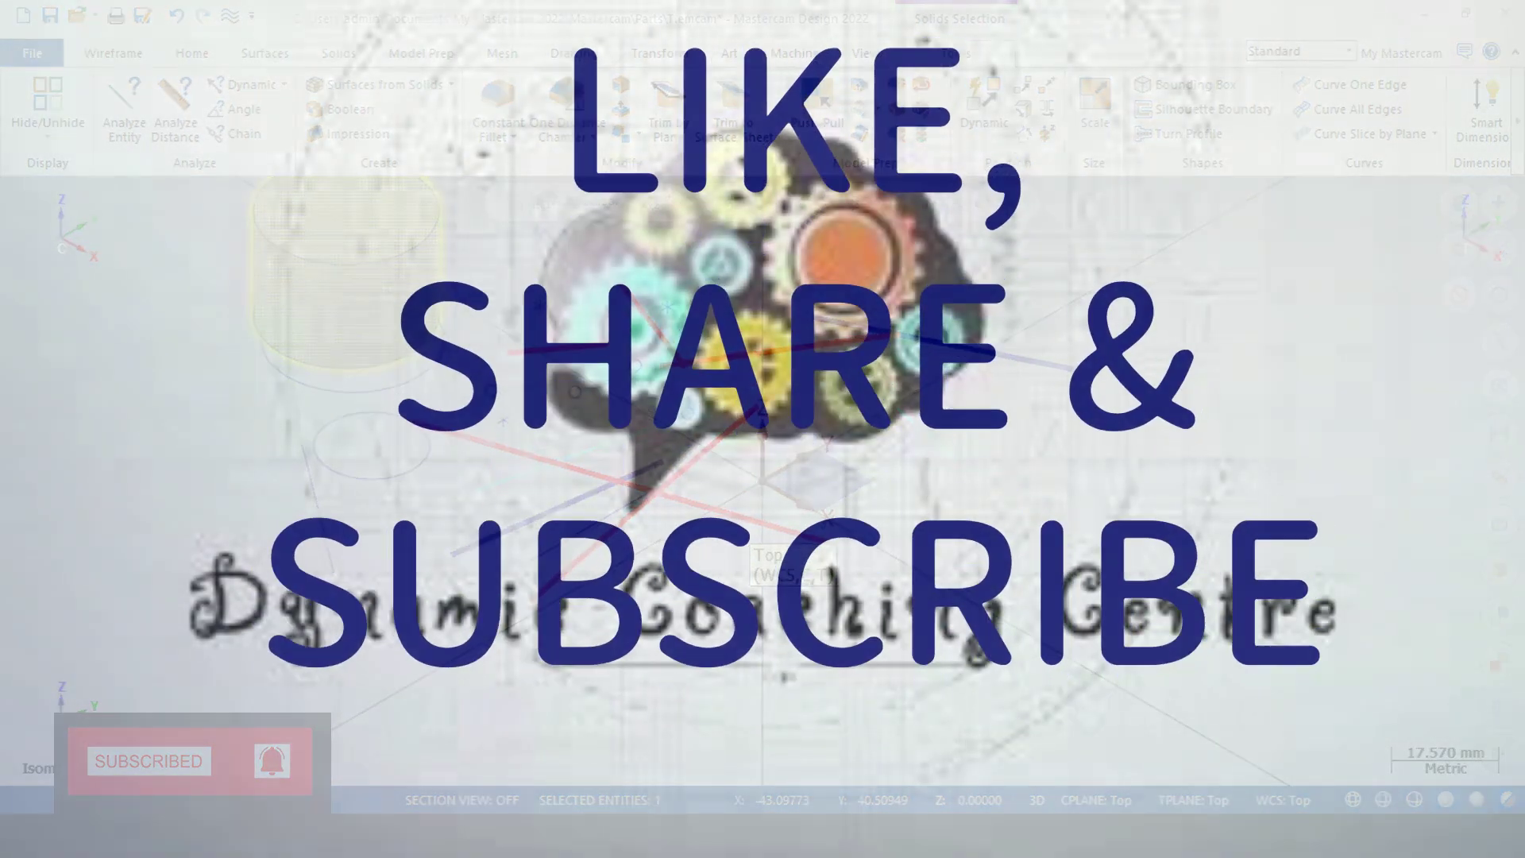